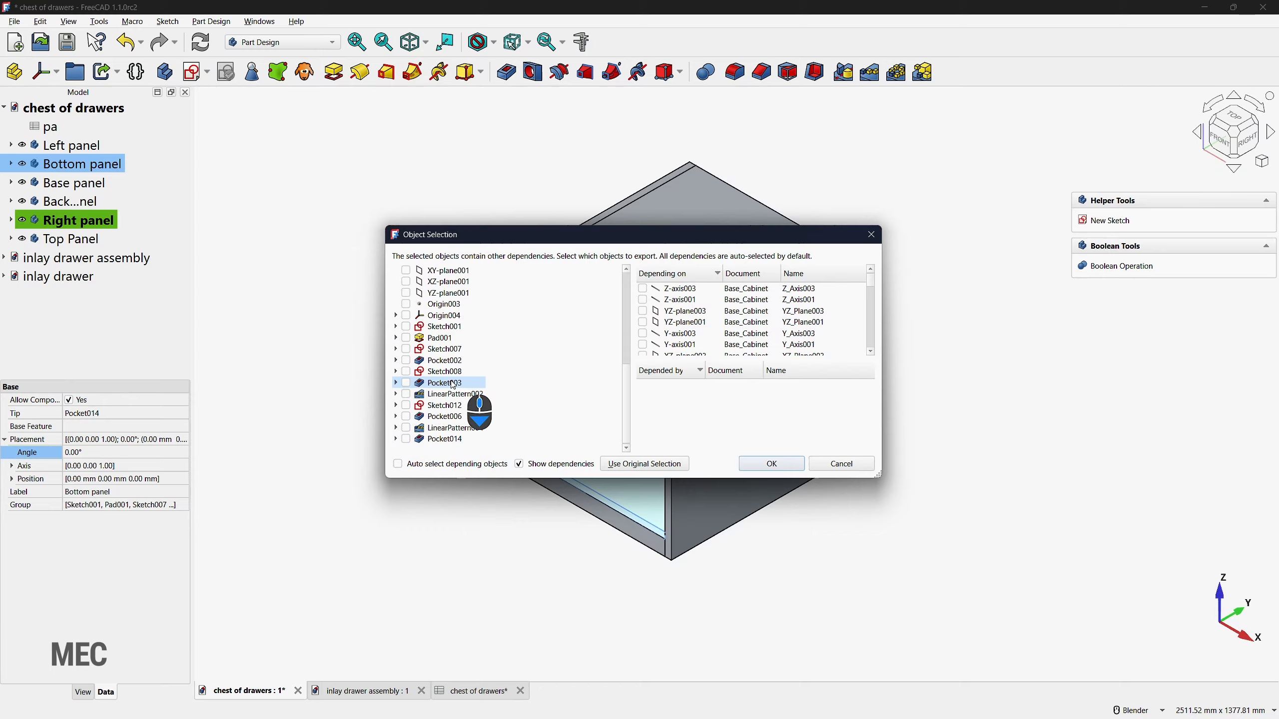
Step: Duplicate the Bottom panel with its dependencies from Origin004 through Pocket014, including every sketch, pad, pocket and linear pattern between them
{"action": "left_click", "coordinate": [406, 316]}
{"action": "left_click", "coordinate": [406, 326]}
{"action": "left_click", "coordinate": [405, 338]}
{"action": "left_click", "coordinate": [405, 349]}
{"action": "left_click", "coordinate": [406, 360]}
{"action": "left_click", "coordinate": [404, 372]}
{"action": "left_click", "coordinate": [406, 383]}
{"action": "left_click", "coordinate": [406, 394]}
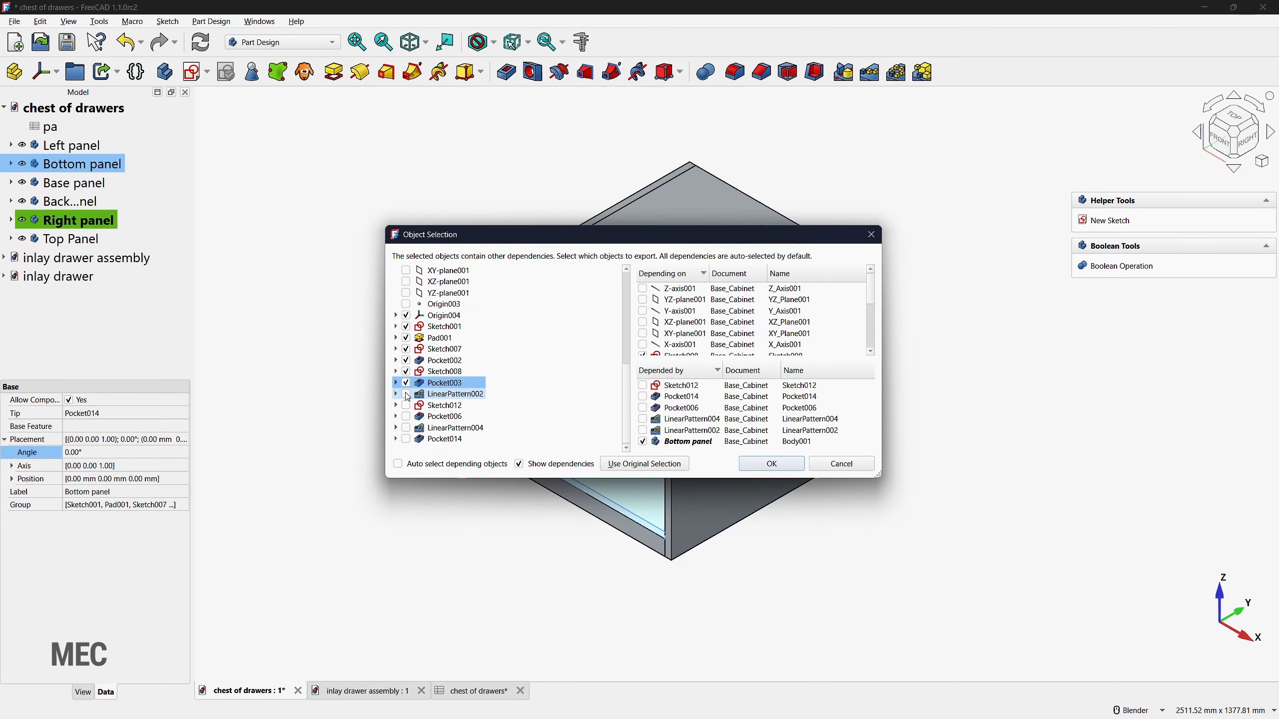
{"action": "left_click", "coordinate": [406, 406]}
{"action": "left_click", "coordinate": [406, 417]}
{"action": "left_click", "coordinate": [405, 428]}
{"action": "left_click", "coordinate": [406, 439]}
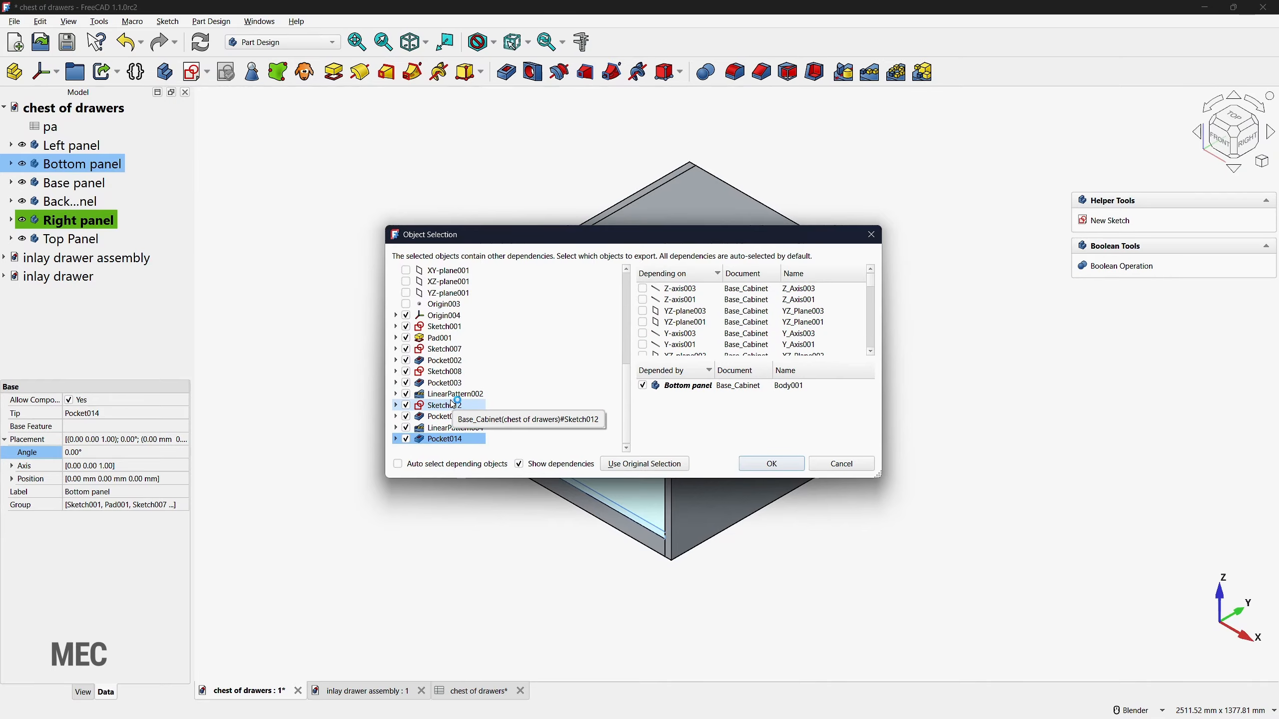
{"action": "left_click", "coordinate": [780, 466]}
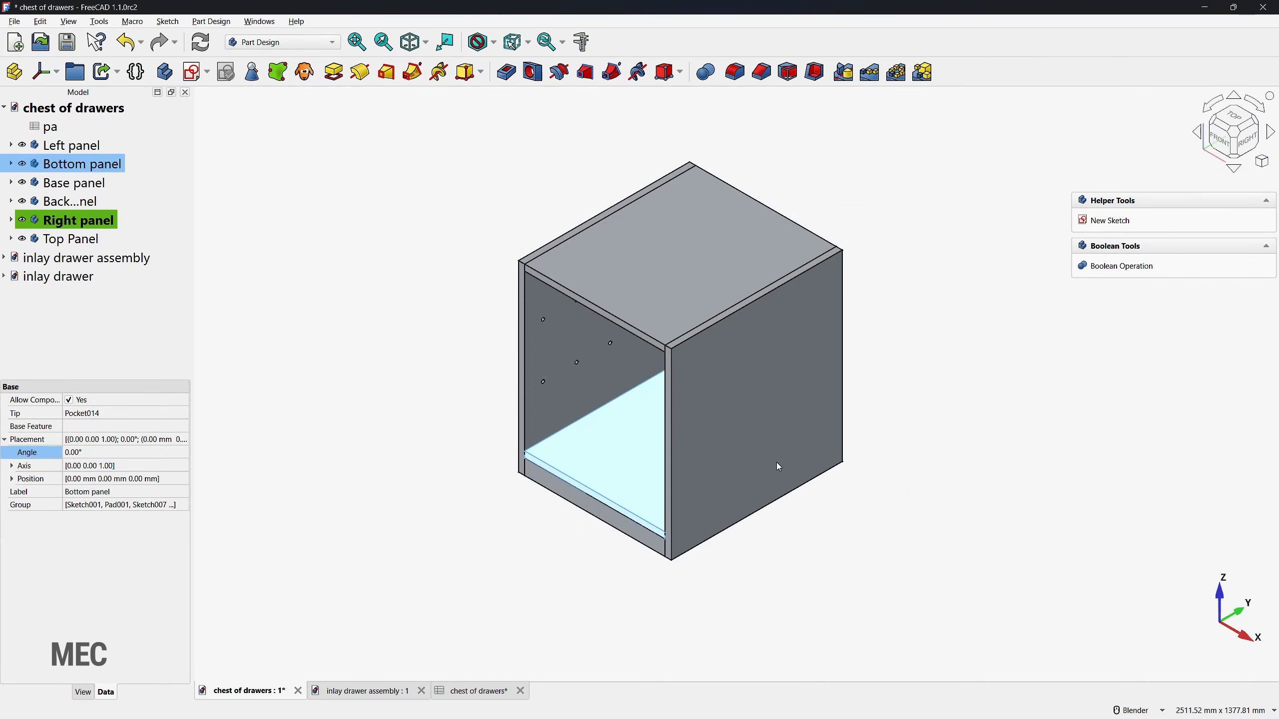
Step: Rename the duplicated bottom panel body as Shelf
{"action": "left_click", "coordinate": [64, 258]}
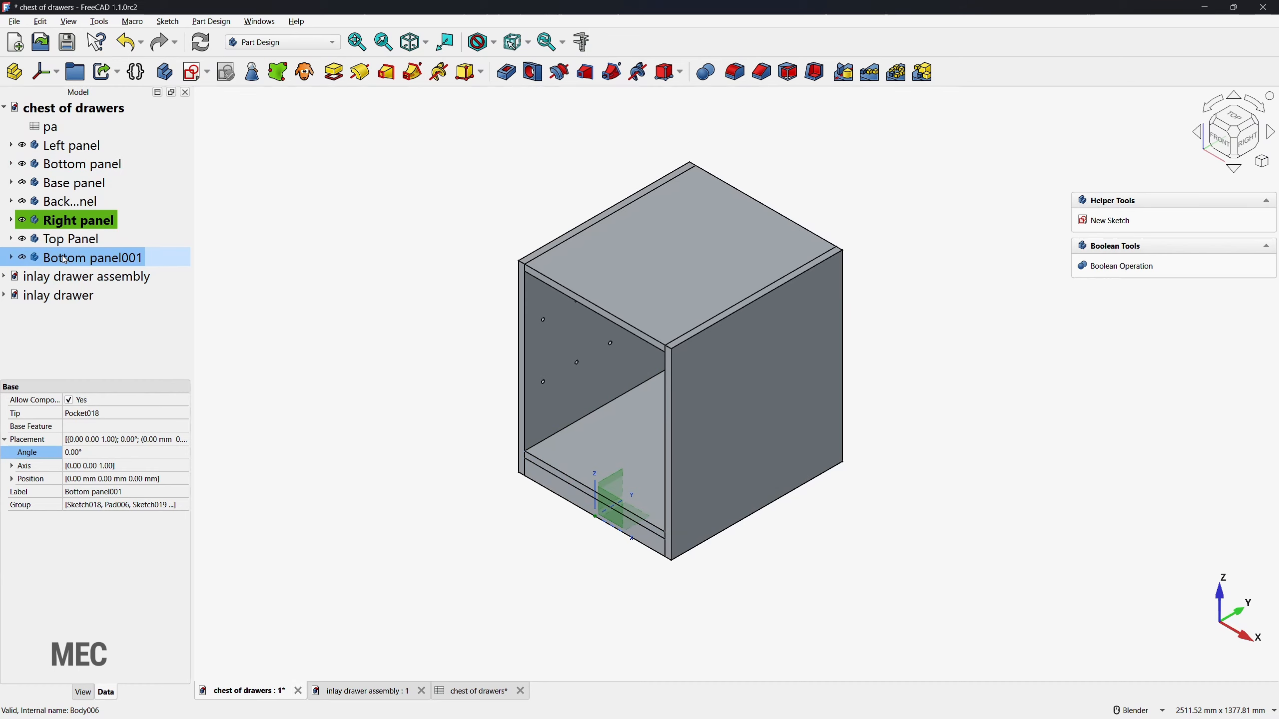
{"action": "key", "text": "F2"}
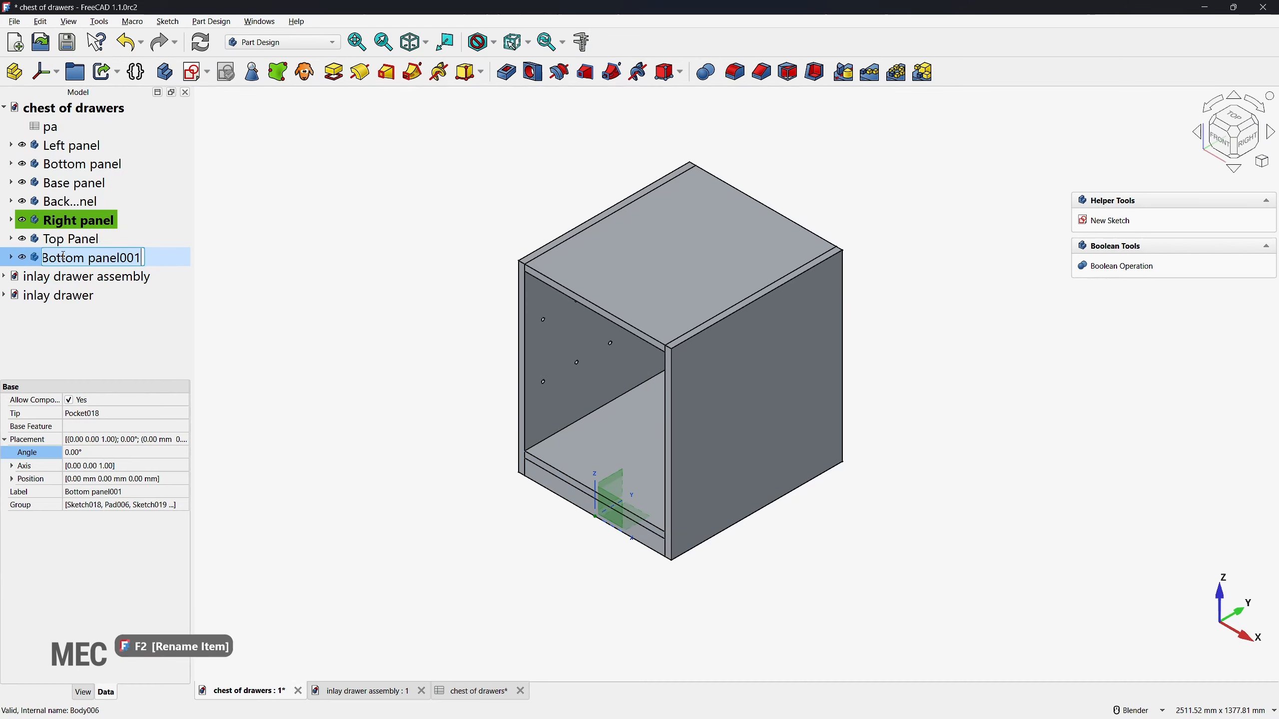
{"action": "type", "text": "s"}
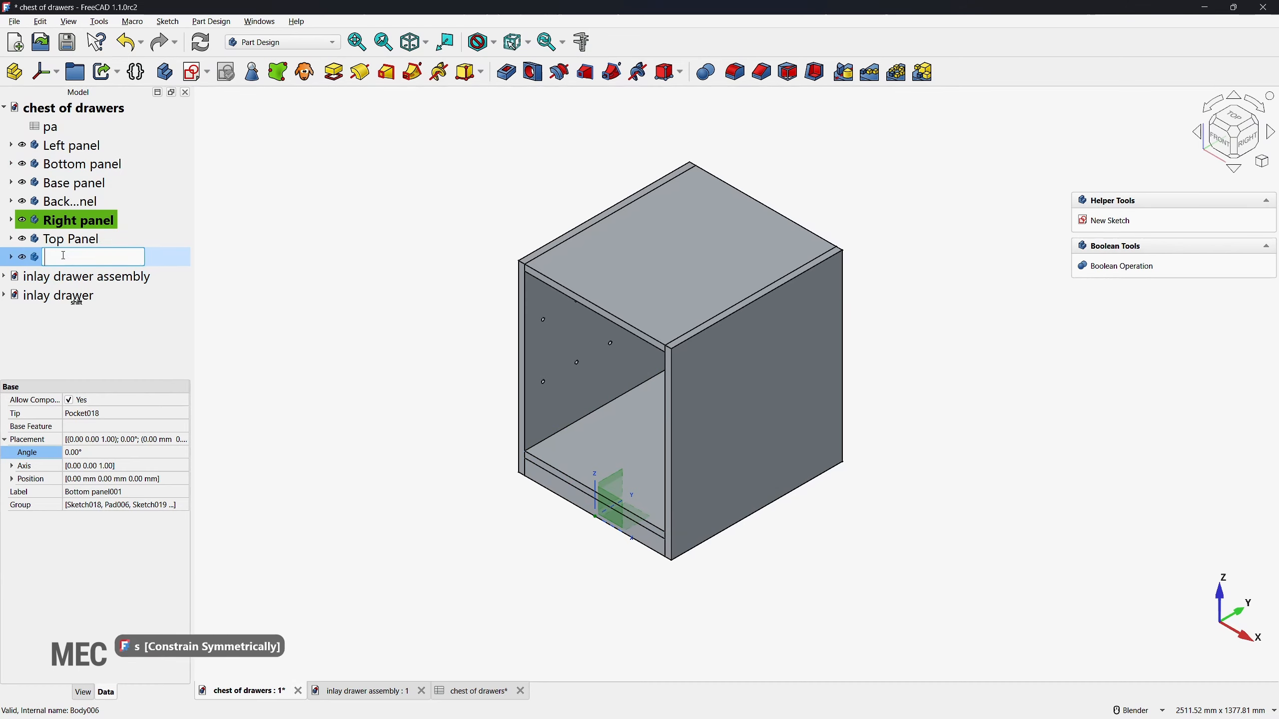
{"action": "type", "text": "helf"}
{"action": "key", "text": "Return"}
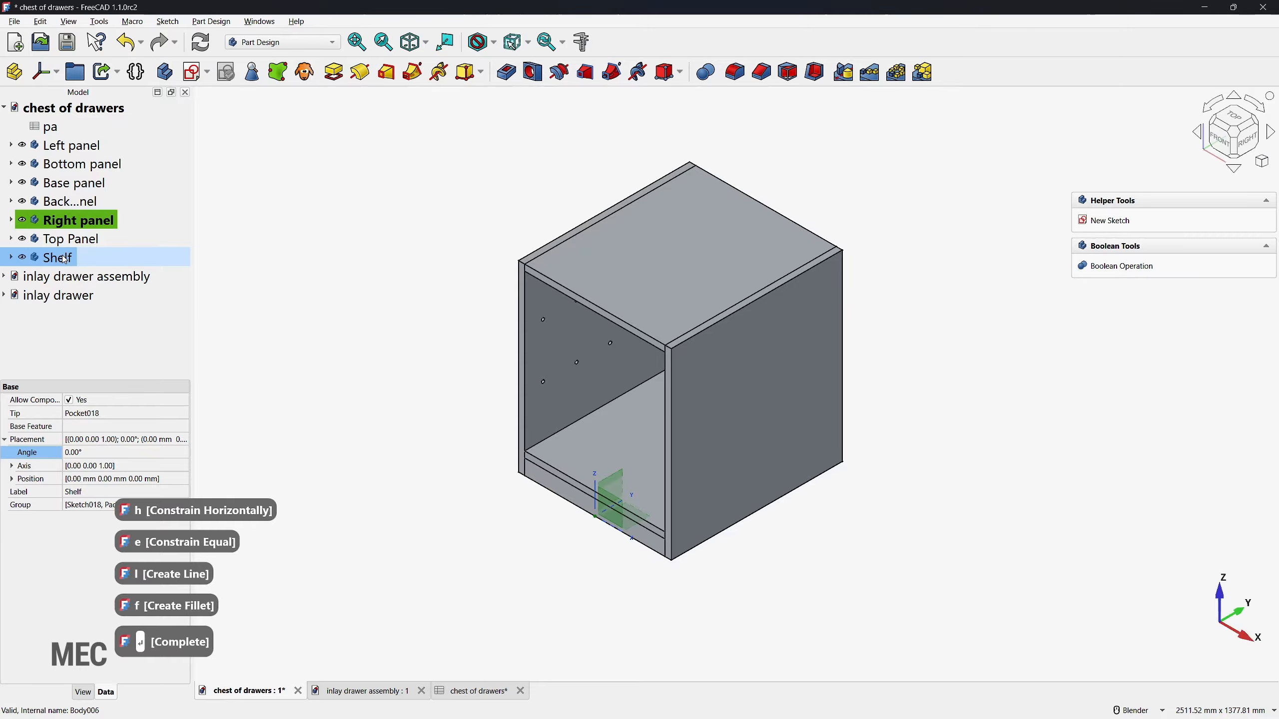
Step: Make the Shelf body active and delete its Pocket017 feature
{"action": "double_click", "coordinate": [64, 259]}
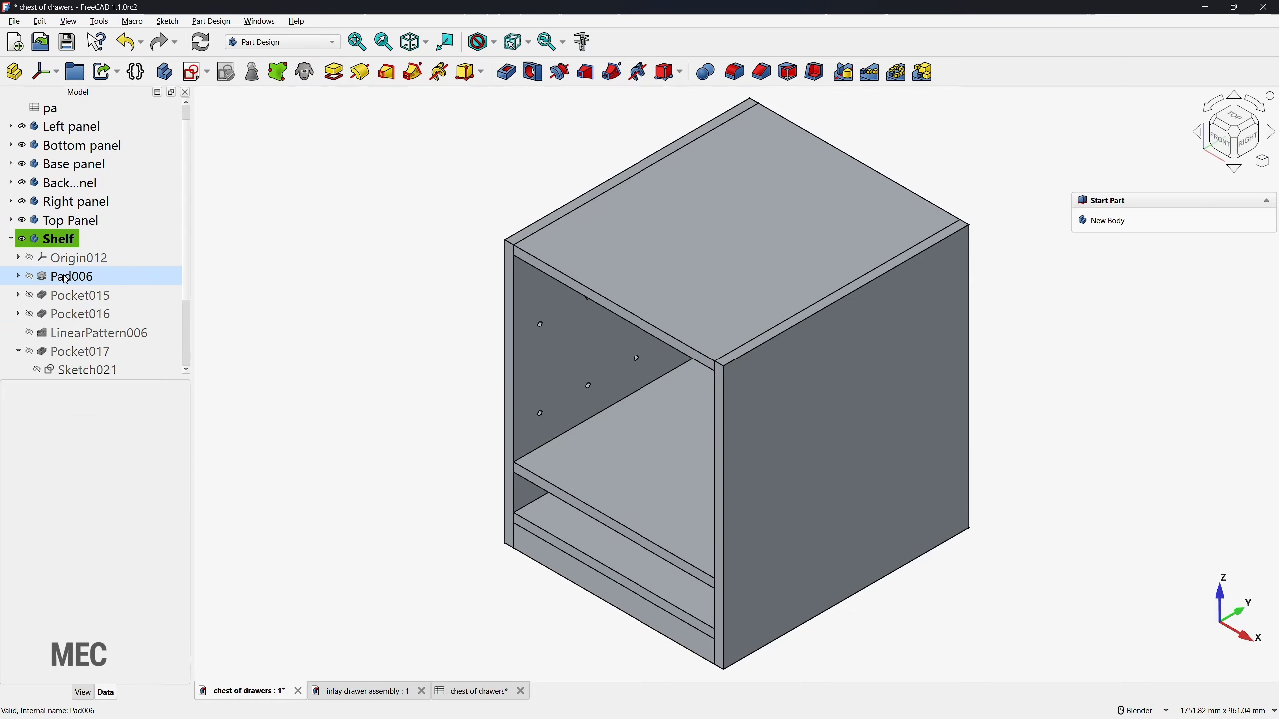
{"action": "scroll", "coordinate": [66, 279], "scroll_direction": "down", "scroll_amount": 4}
{"action": "left_click", "coordinate": [70, 333]}
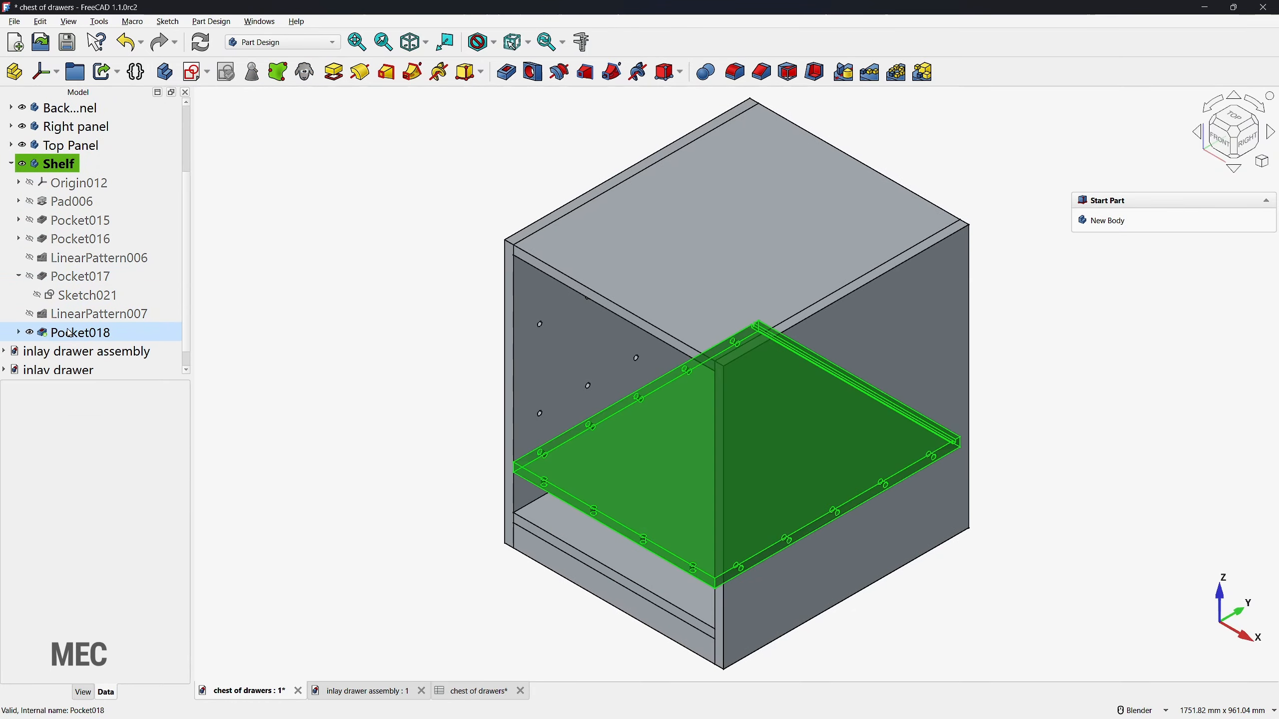
{"action": "left_click", "coordinate": [218, 348]}
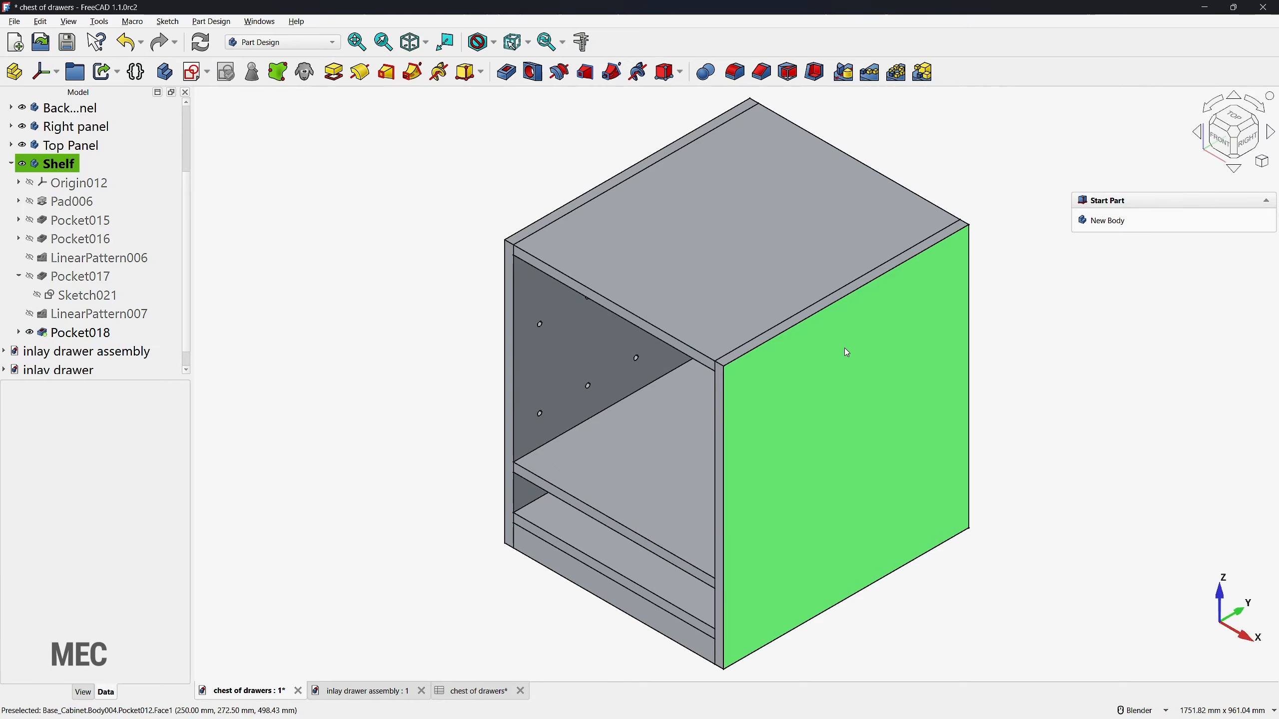
{"action": "middle_click_drag", "start_coordinate": [613, 540], "coordinate": [670, 539]}
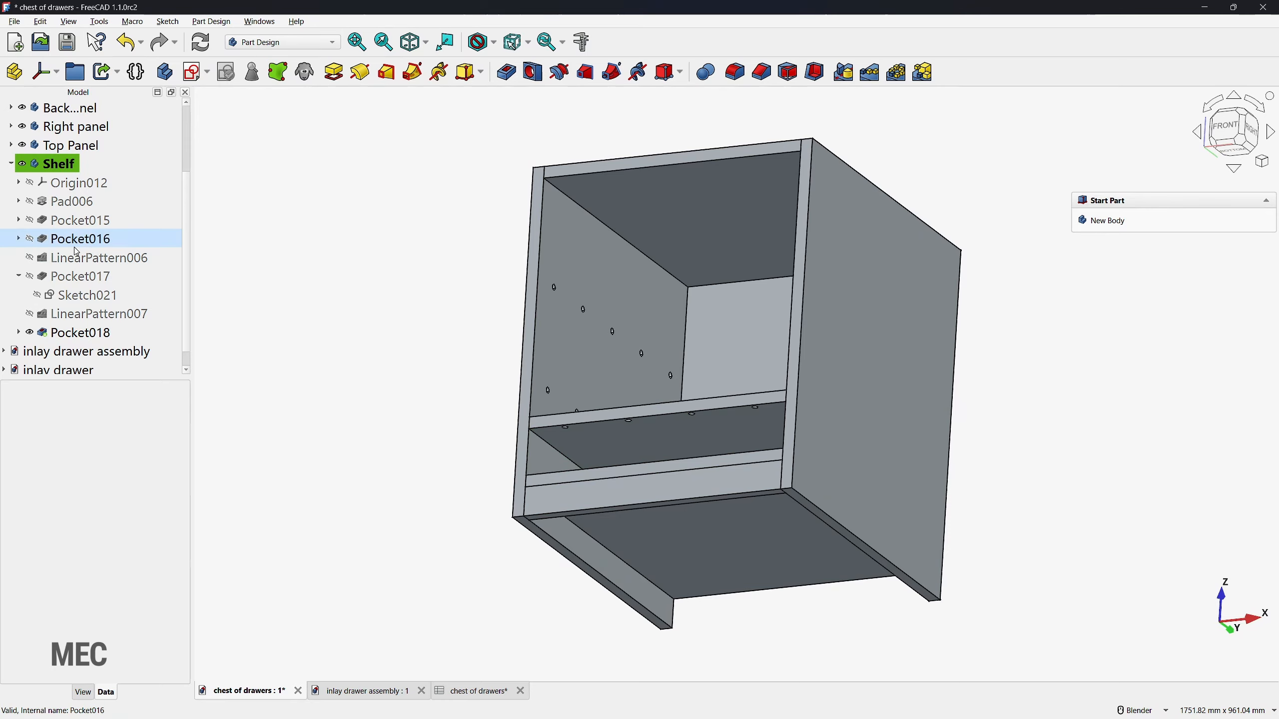
{"action": "left_click", "coordinate": [29, 279]}
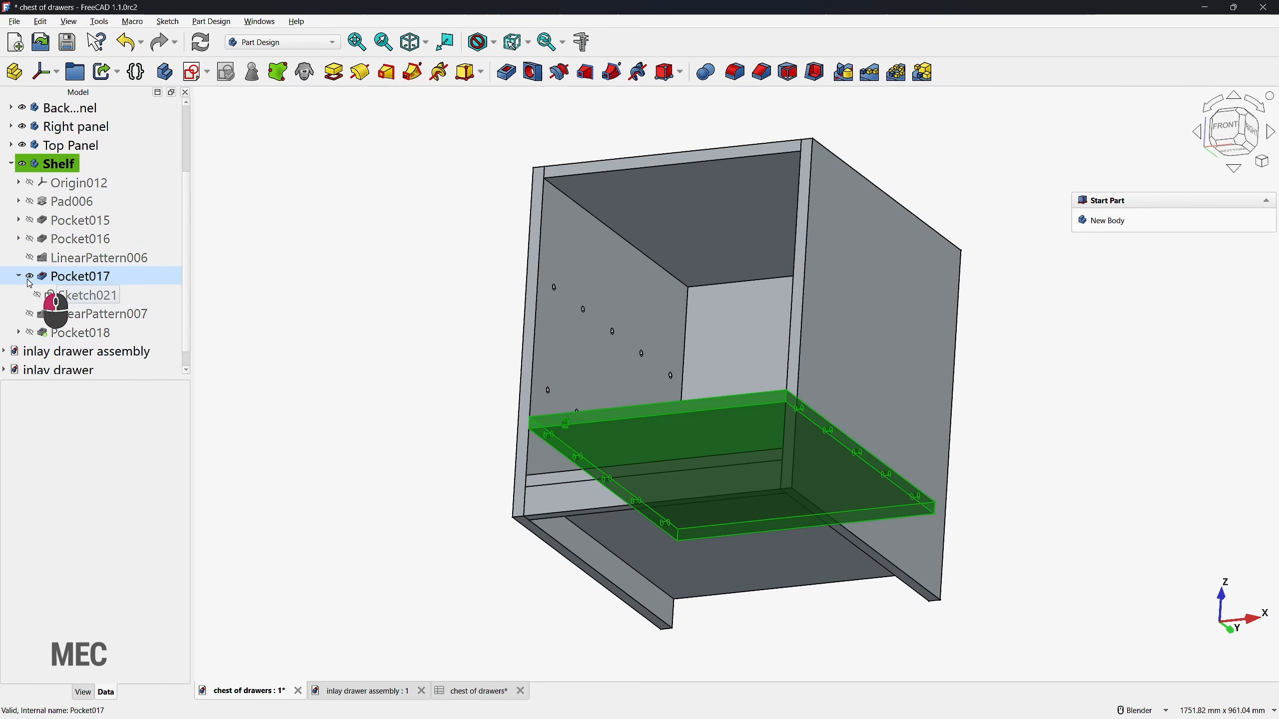
{"action": "left_click", "coordinate": [78, 277]}
{"action": "key", "text": "Delete"}
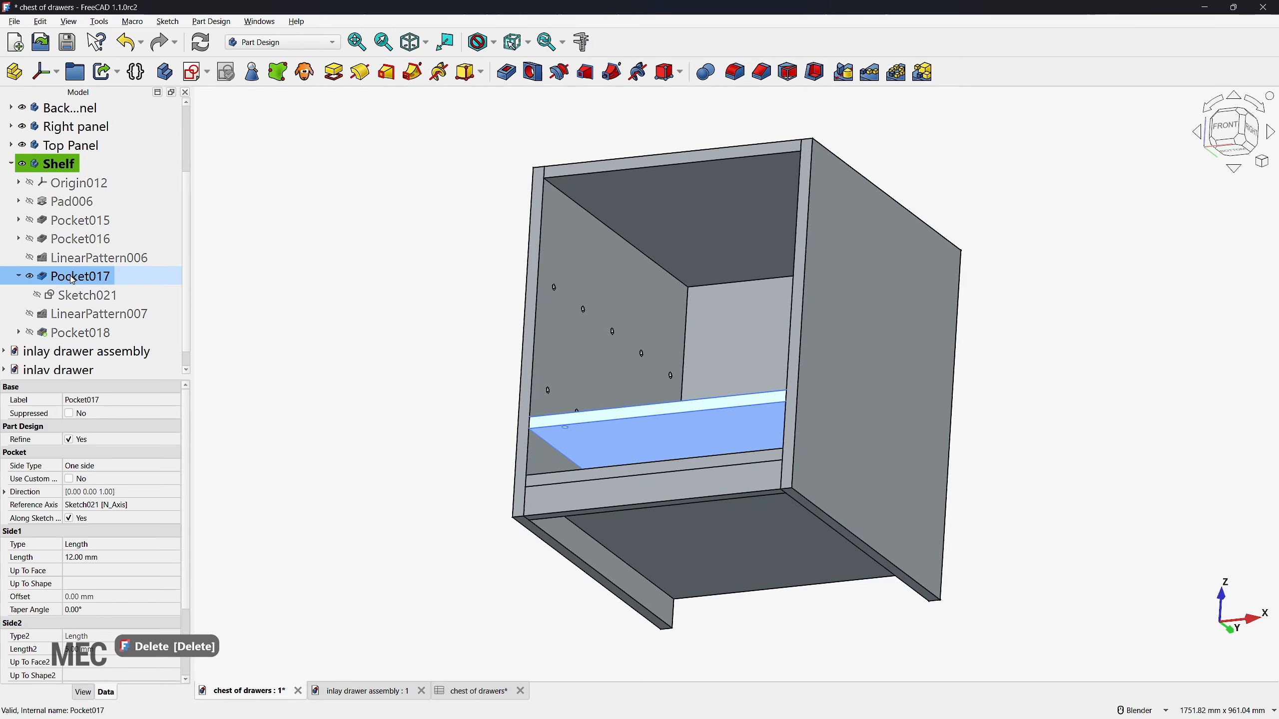
{"action": "left_click", "coordinate": [597, 389]}
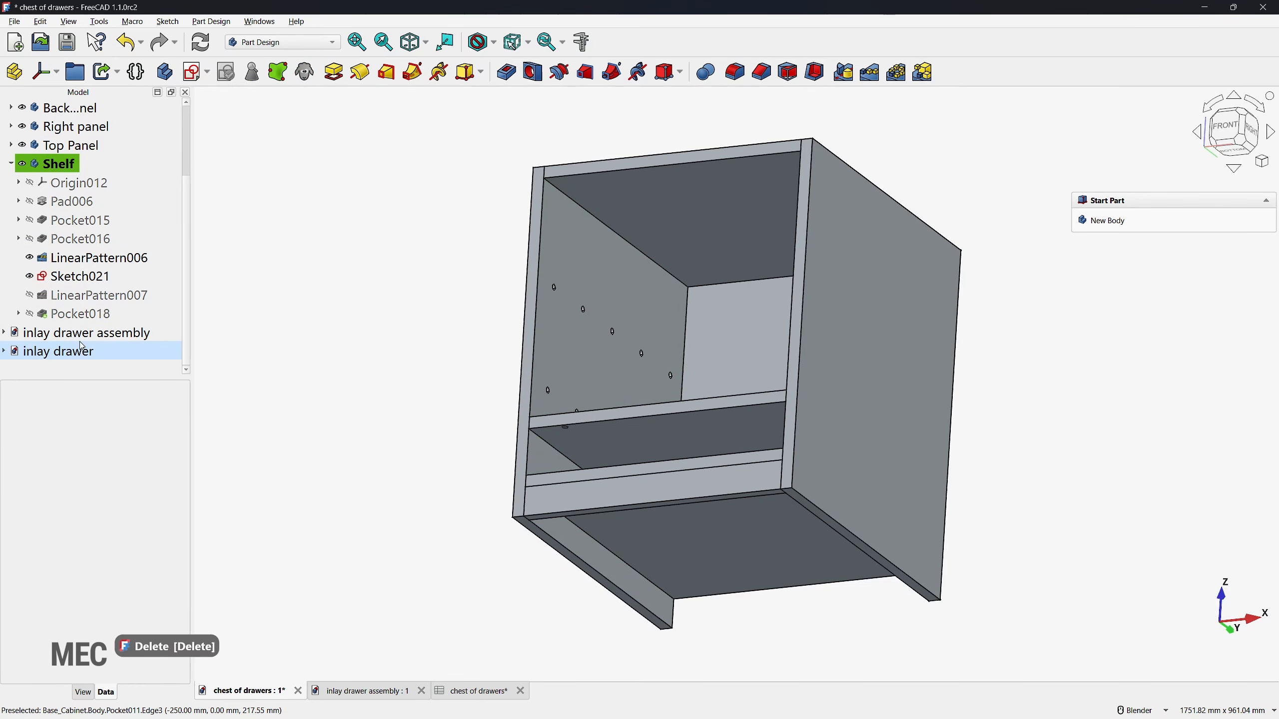
Step: Delete the leftover Sketch021 and the dependent LinearPattern007 from the Shelf body
{"action": "left_click", "coordinate": [69, 284]}
{"action": "key", "text": "Delete"}
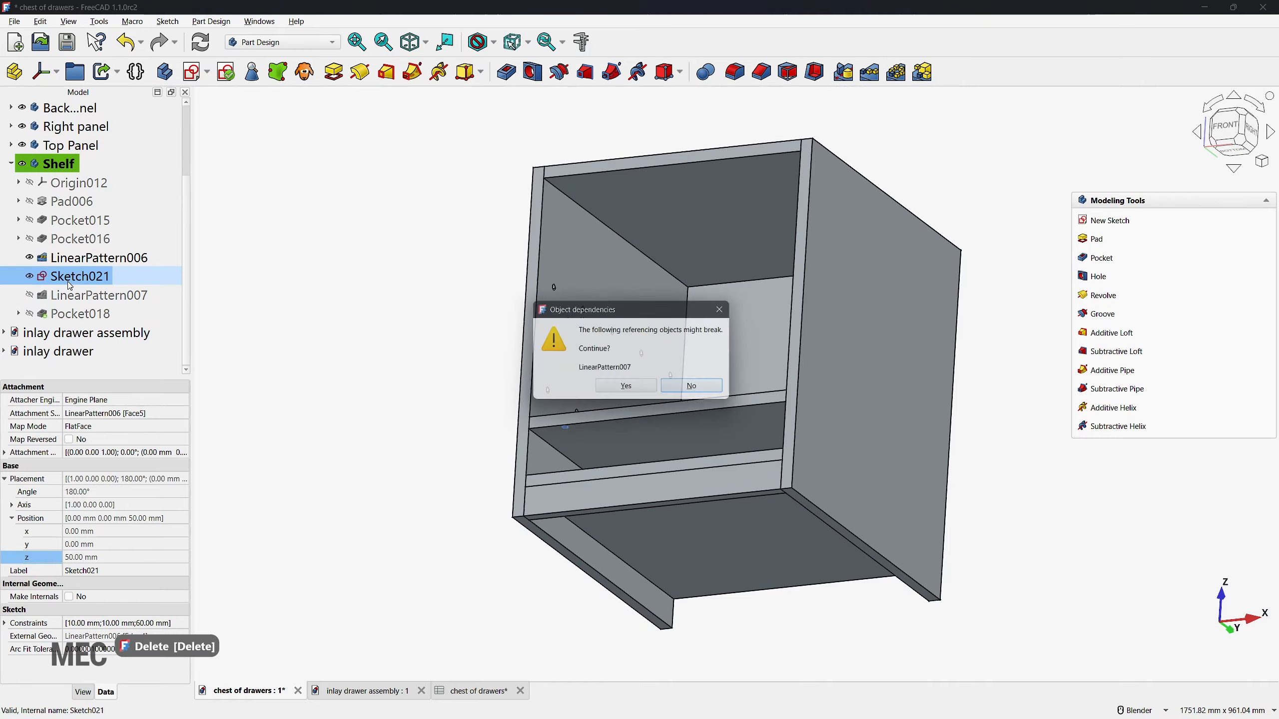
{"action": "left_click", "coordinate": [619, 391]}
{"action": "left_click", "coordinate": [95, 276]}
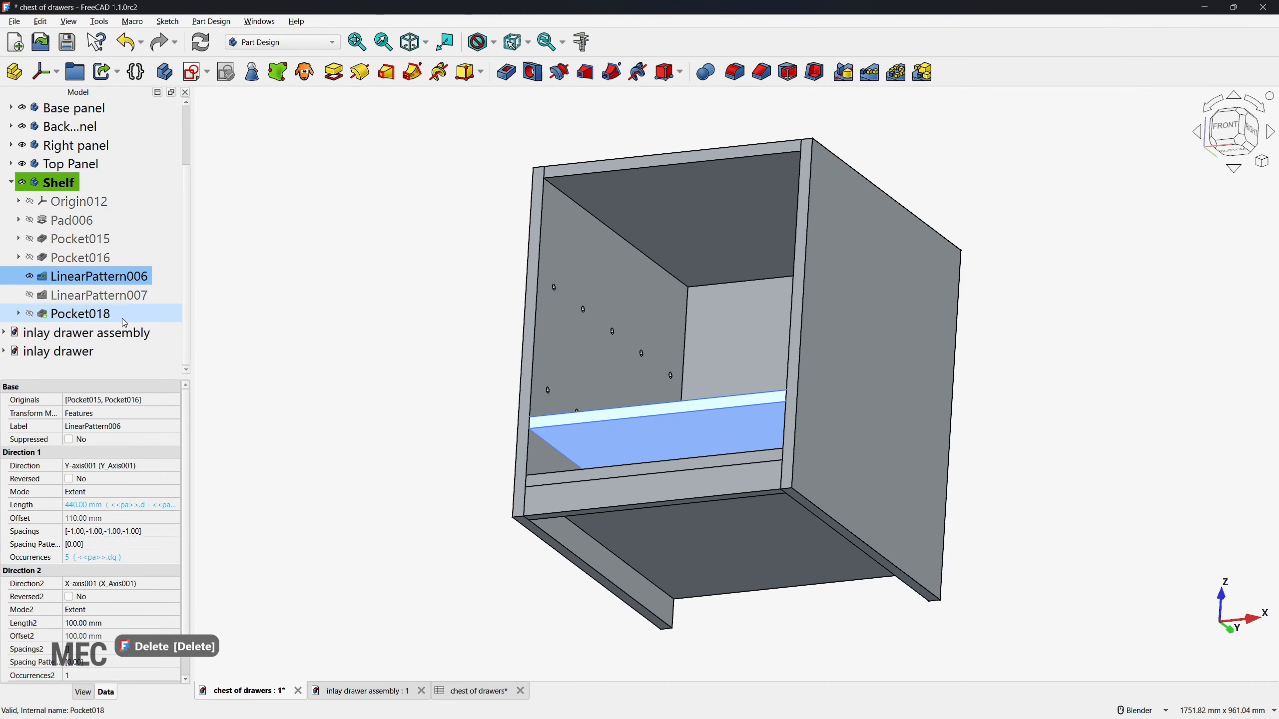
{"action": "left_click", "coordinate": [32, 298]}
{"action": "key", "text": "Delete"}
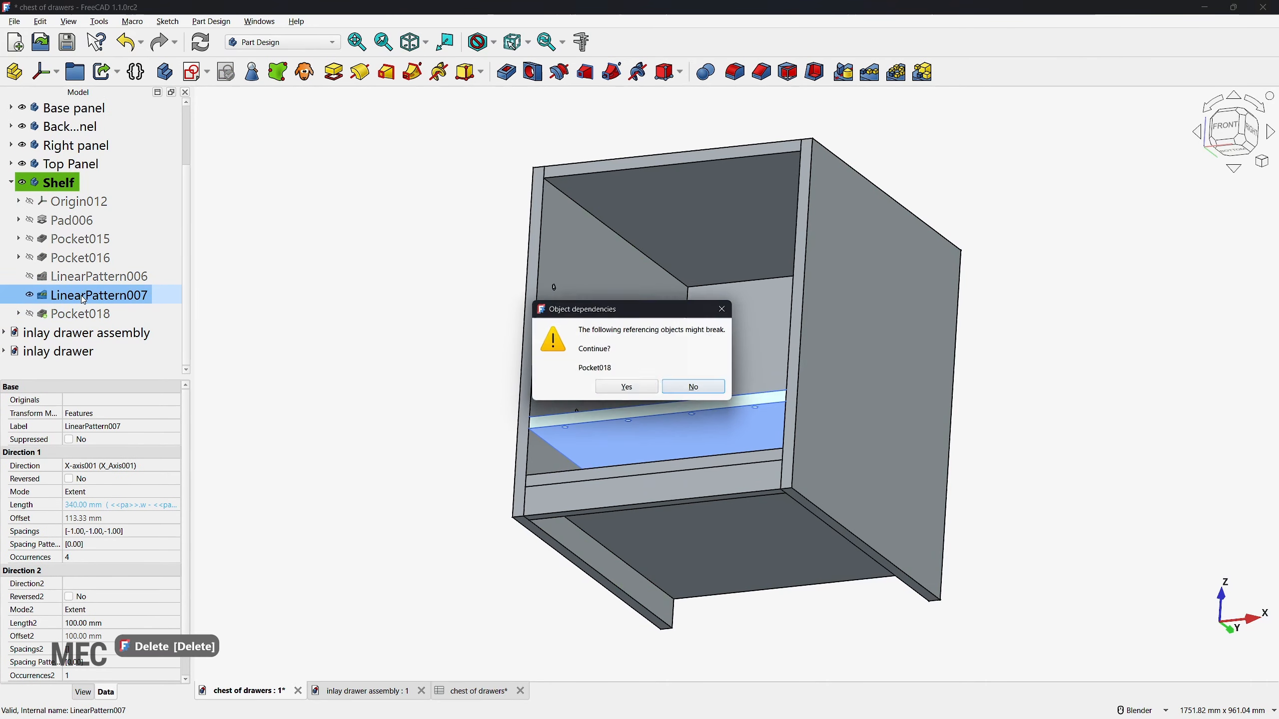
{"action": "left_click", "coordinate": [619, 391]}
Step: Delete Pocket018 together with its Binder004 from the Shelf body
{"action": "left_click", "coordinate": [67, 316]}
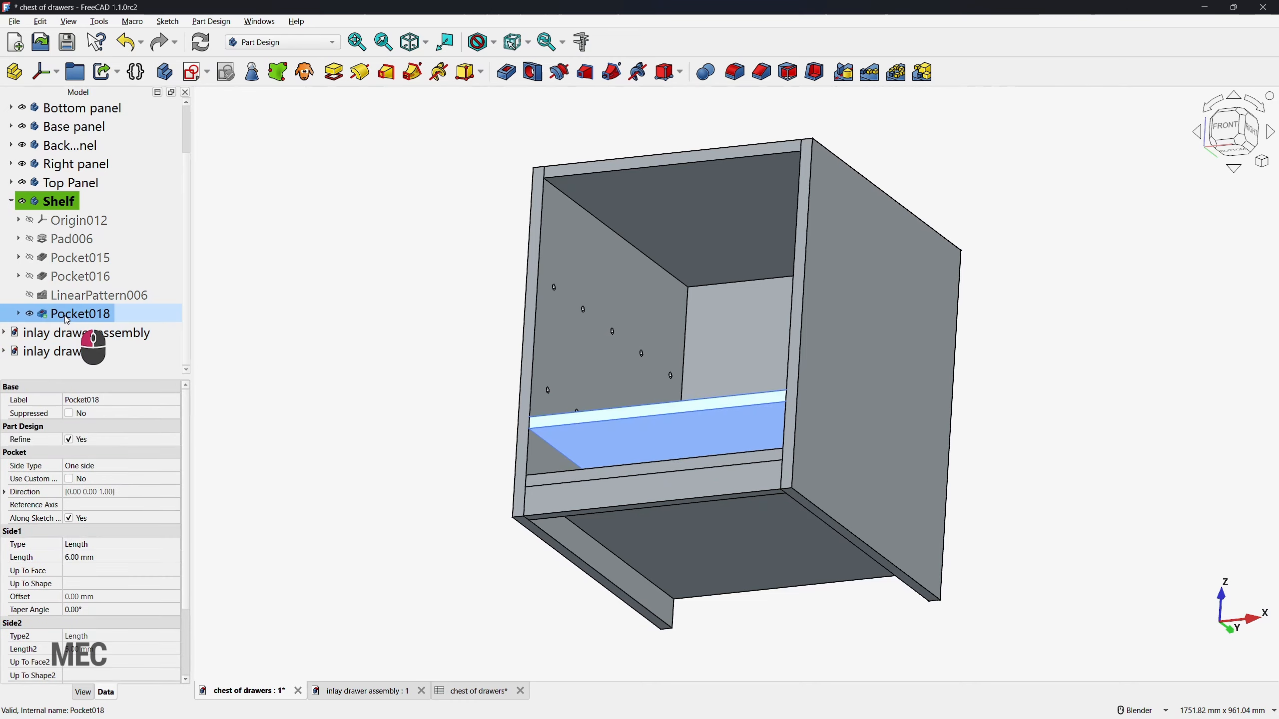
{"action": "left_click", "coordinate": [19, 314]}
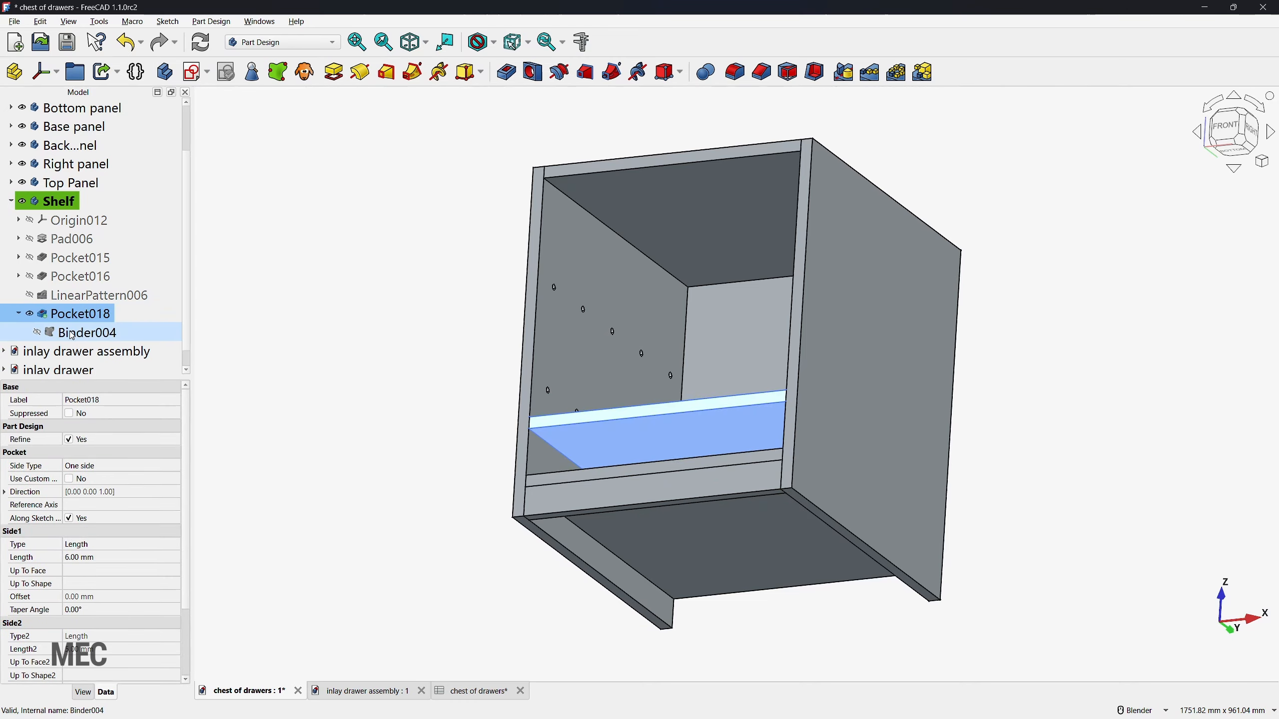
{"action": "key", "text": "Delete"}
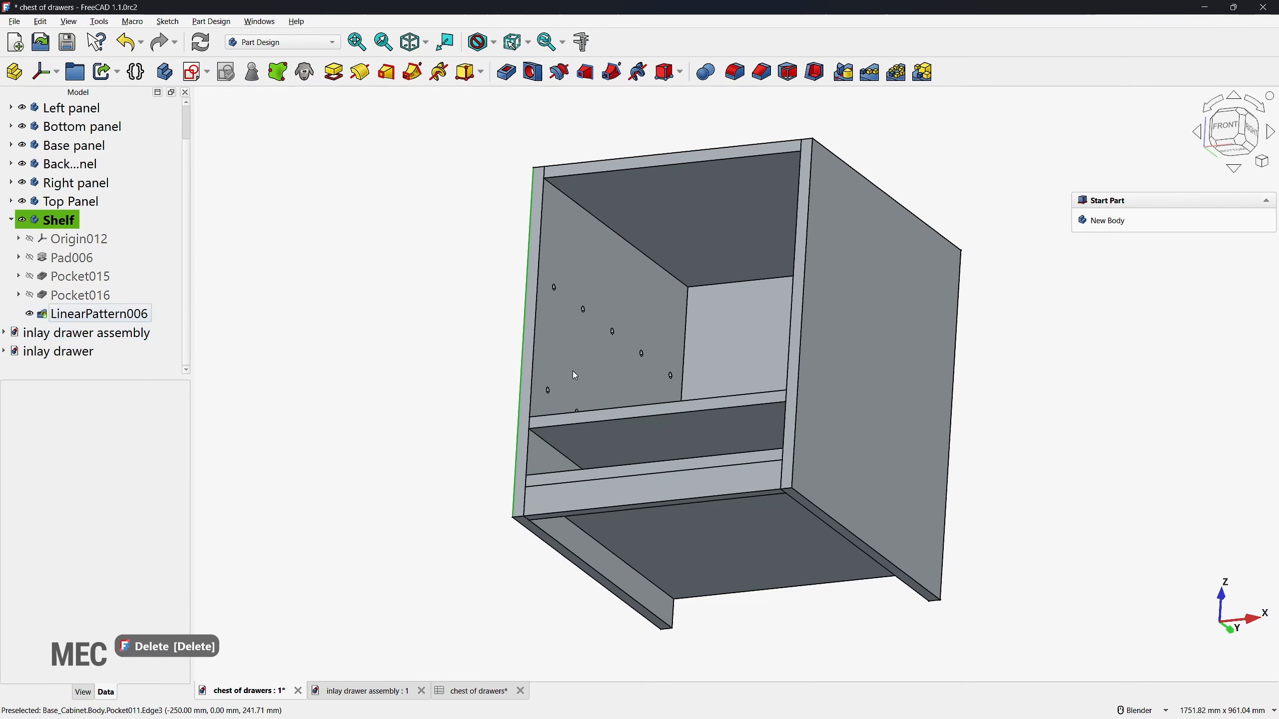
Step: Set the length of the Shelf's Pad006 to the expression <<pa>>.d-20 and show LinearPattern006 again
{"action": "middle_click_drag", "start_coordinate": [856, 448], "coordinate": [850, 507]}
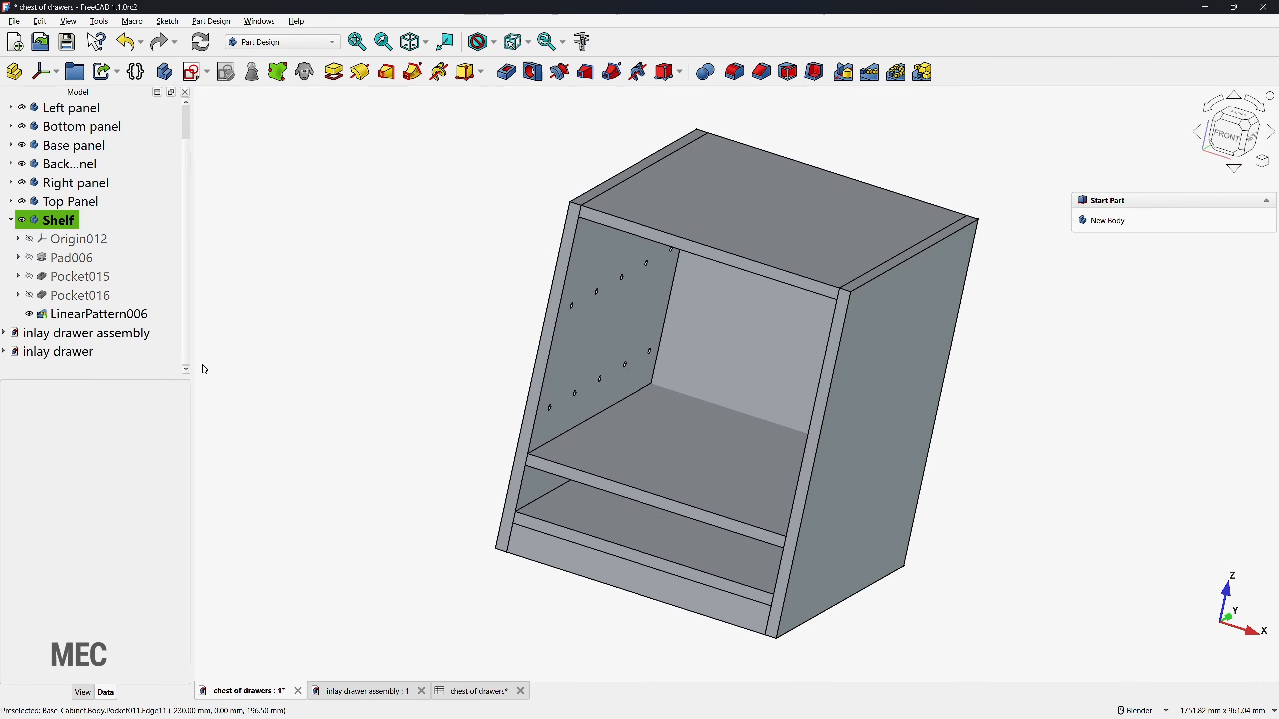
{"action": "left_click", "coordinate": [30, 258]}
{"action": "double_click", "coordinate": [82, 264]}
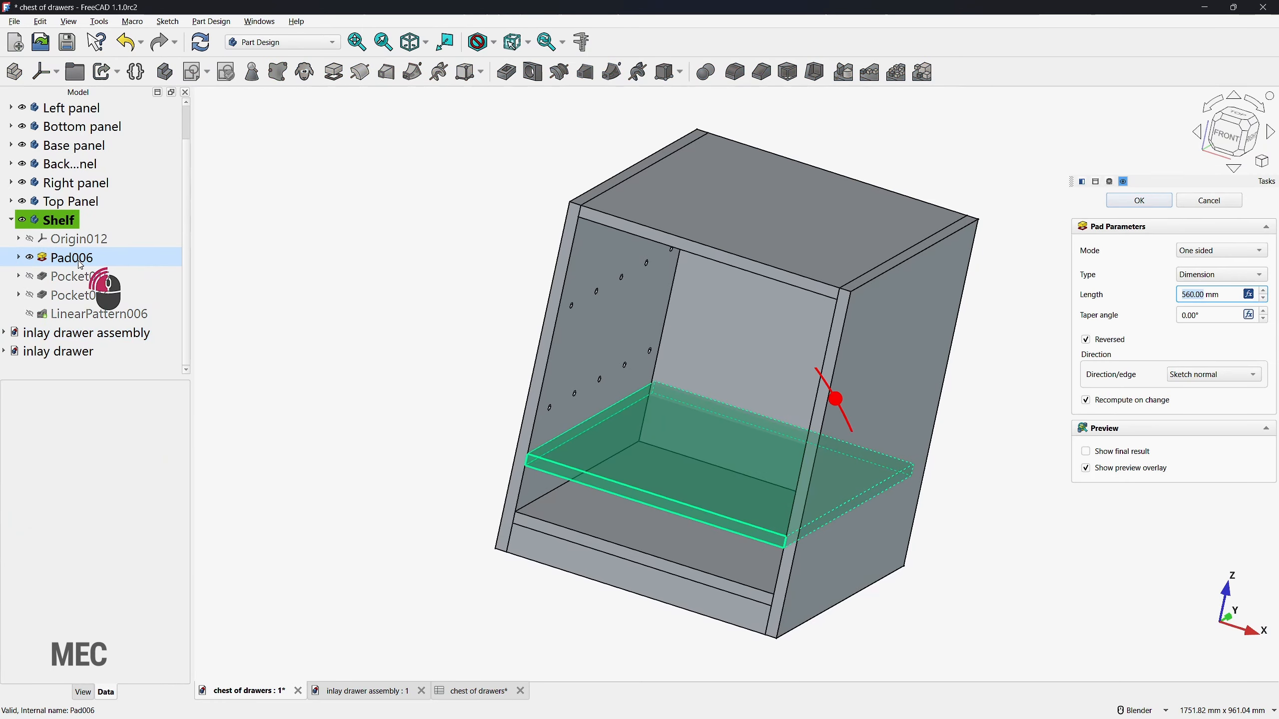
{"action": "left_click", "coordinate": [1250, 294]}
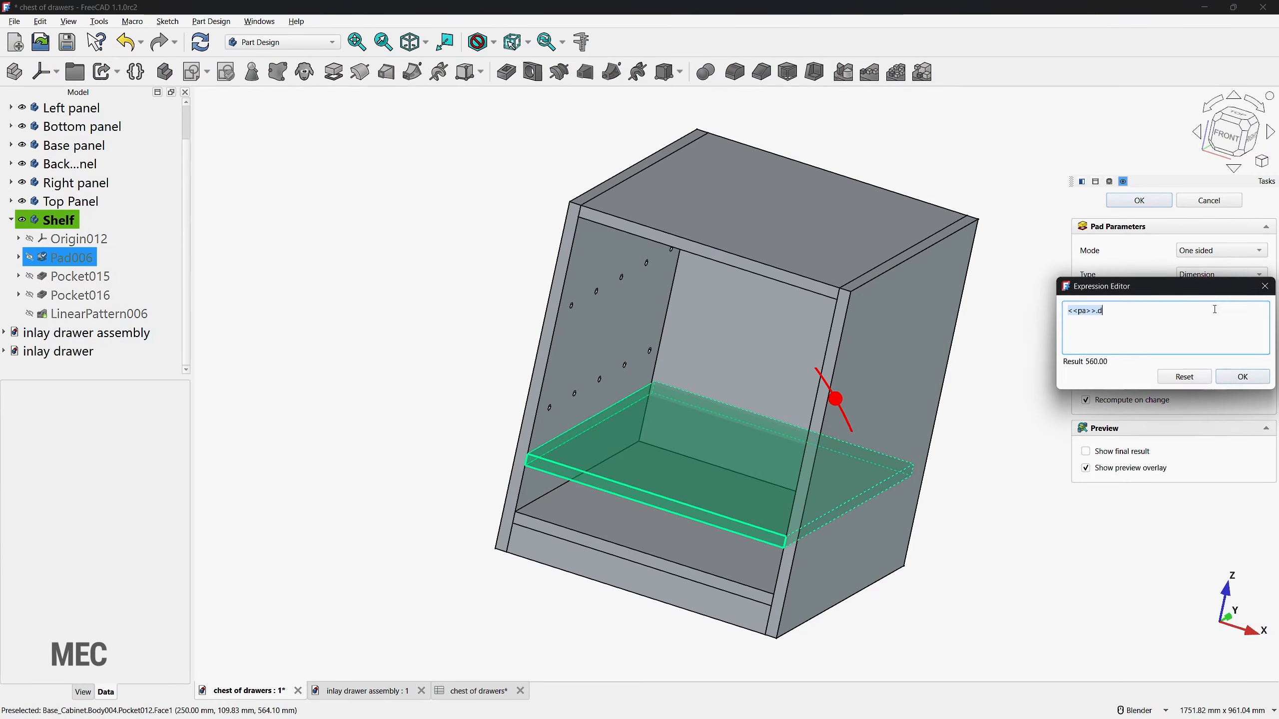
{"action": "type", "text": "<<pa>>.d-20"}
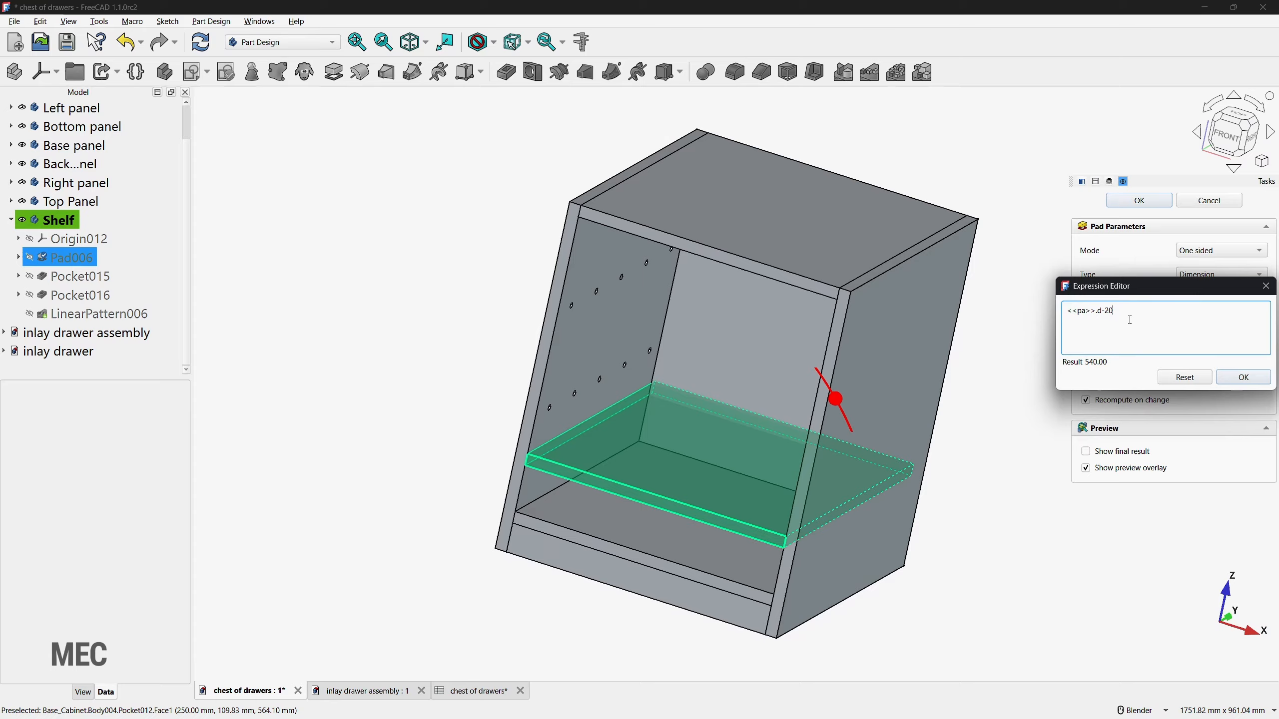
{"action": "key", "text": "Return"}
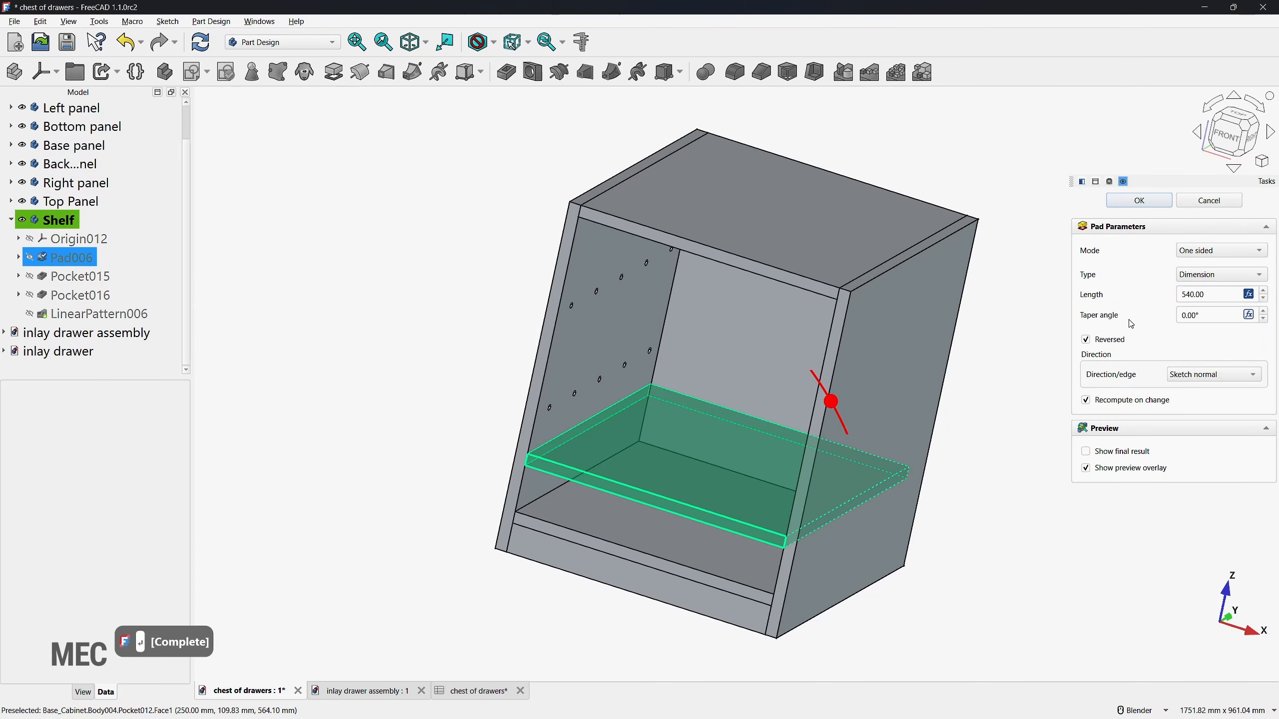
{"action": "left_click", "coordinate": [1139, 199]}
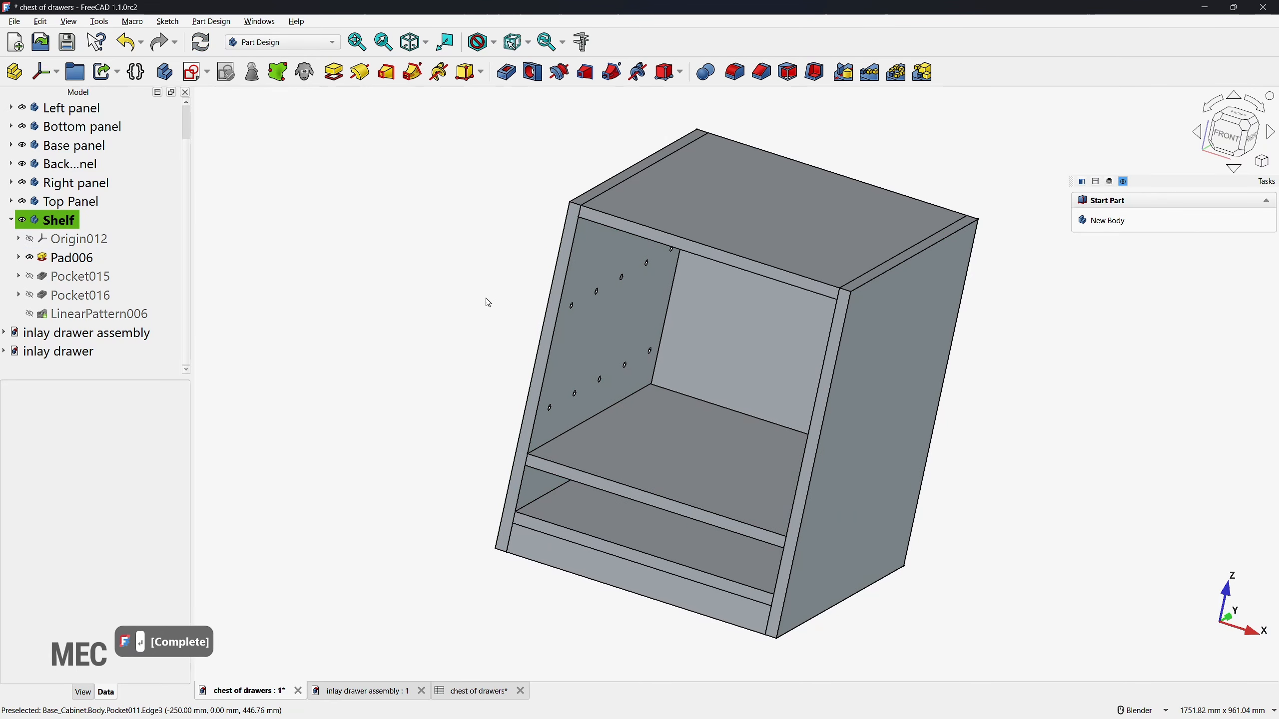
{"action": "scroll", "coordinate": [473, 391], "scroll_direction": "up", "scroll_amount": 2}
{"action": "left_click", "coordinate": [29, 314]}
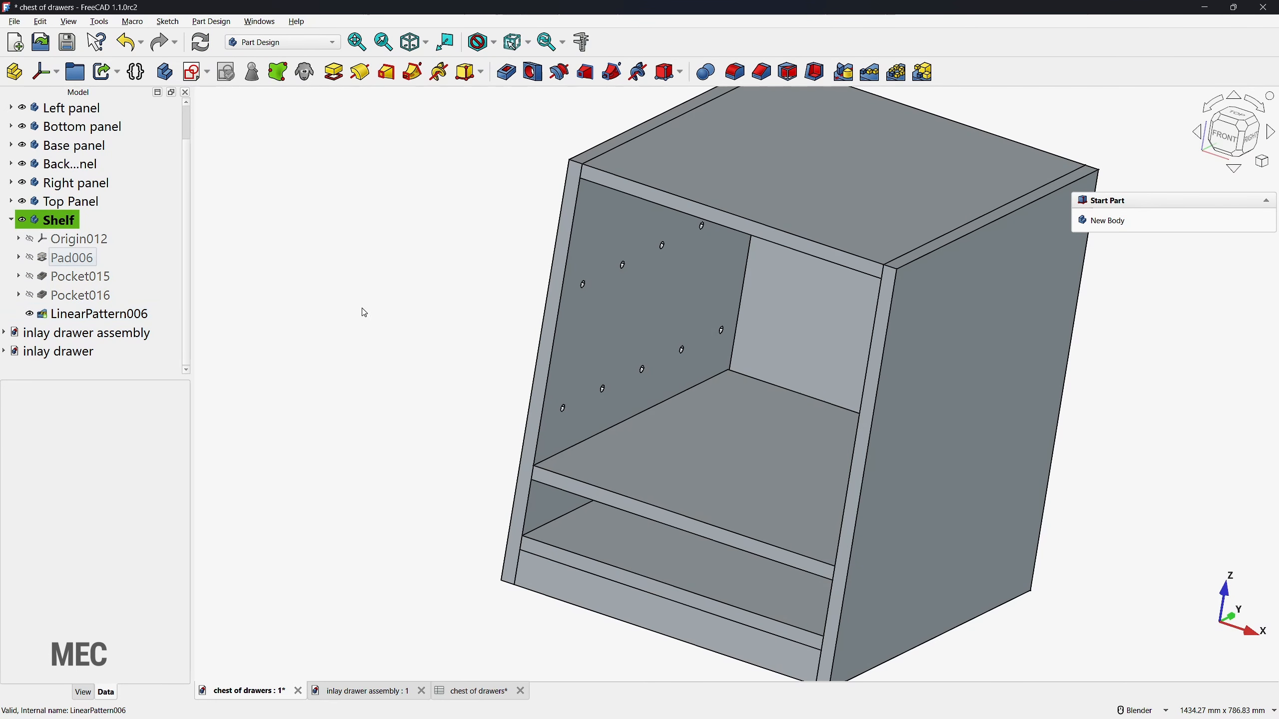
Step: Check the shelf and its dowel holes within the cabinet in wireframe, then restore the normal display style
{"action": "scroll", "coordinate": [415, 317], "scroll_direction": "down", "scroll_amount": 5}
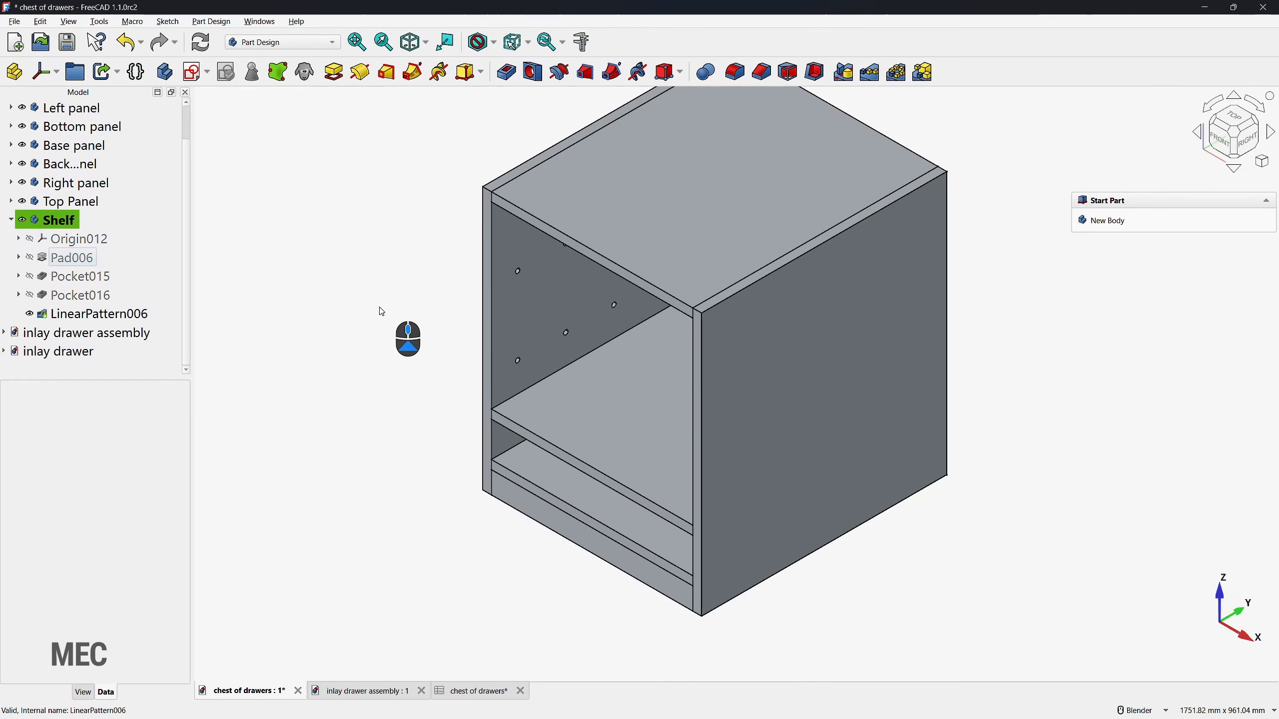
{"action": "key", "text": "v"}
{"action": "key", "text": "3"}
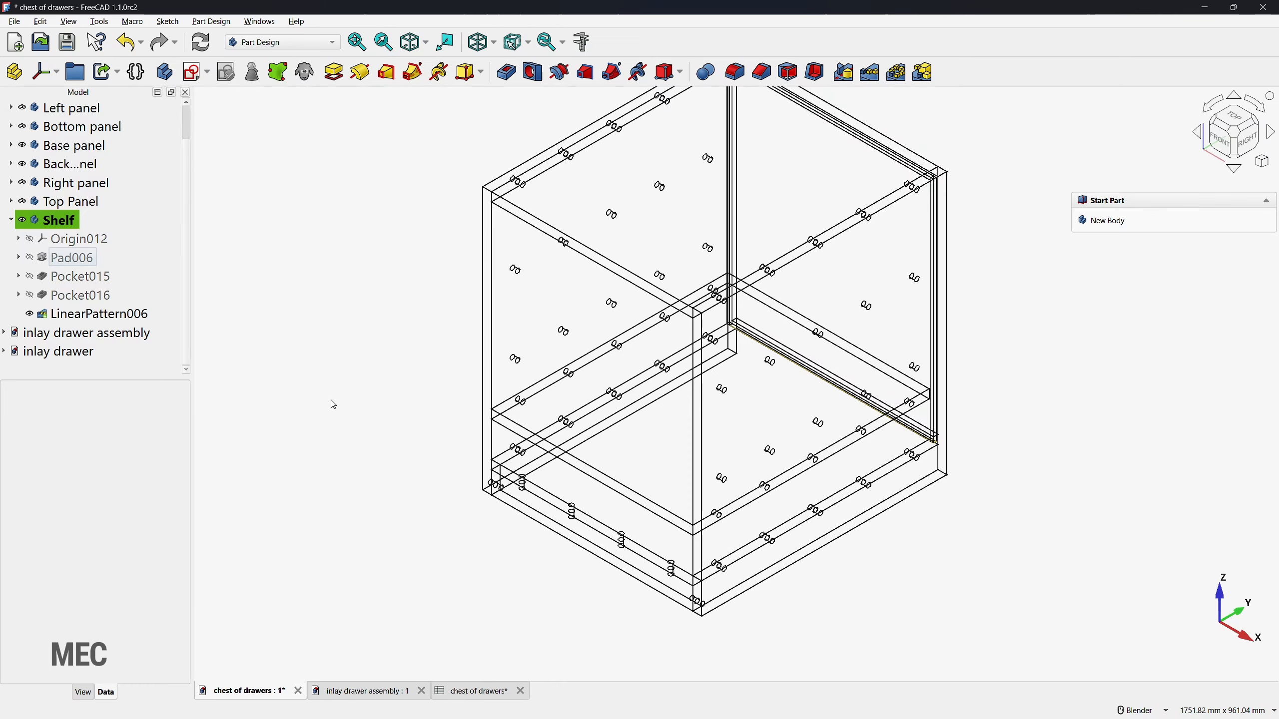
{"action": "key", "text": "v"}
{"action": "key", "text": "1"}
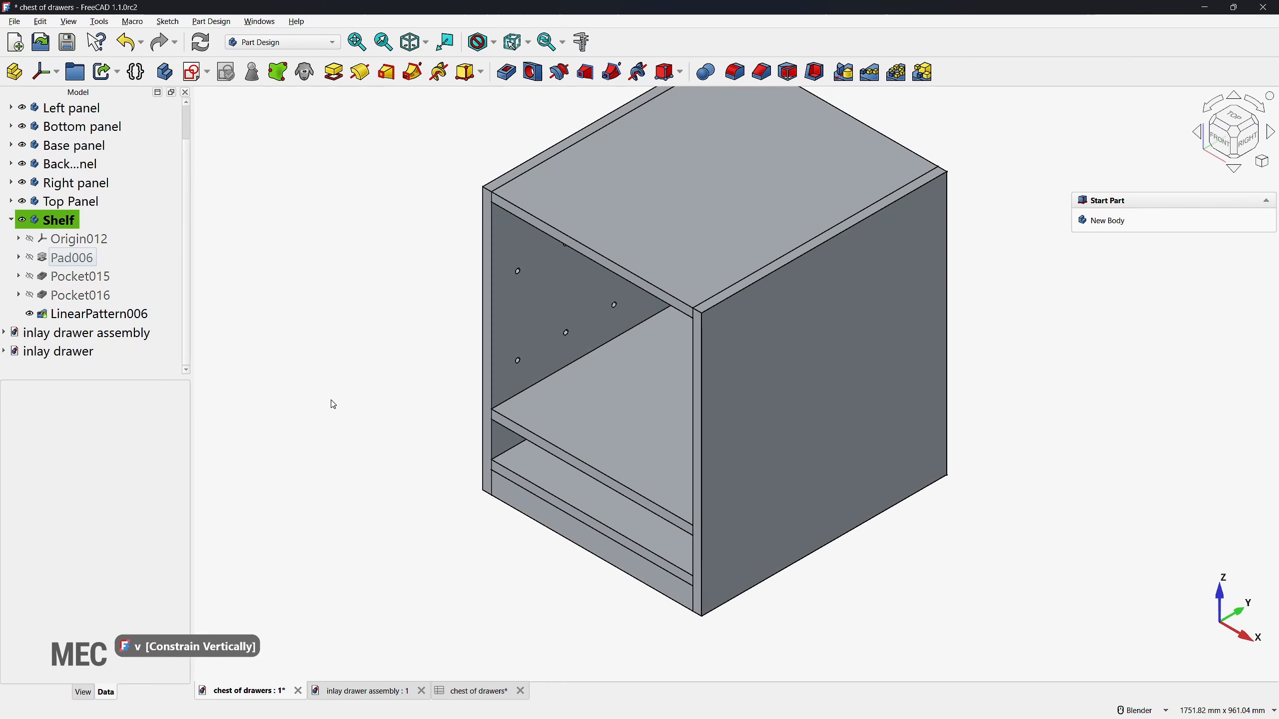
{"action": "key", "text": "v"}
{"action": "key", "text": "f"}
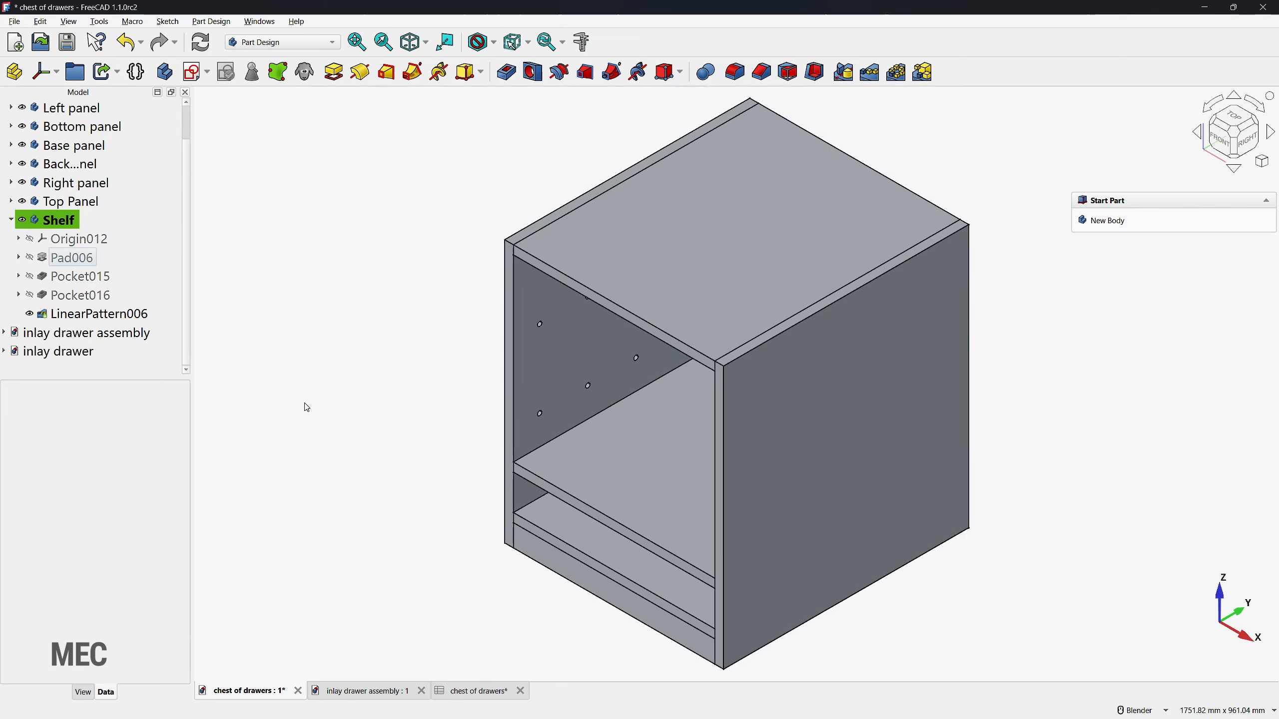
Step: Create a group, move all bodies from Left panel through Shelf into it, and hide the group
{"action": "left_click", "coordinate": [11, 221]}
{"action": "left_click", "coordinate": [75, 72]}
{"action": "left_click", "coordinate": [68, 145]}
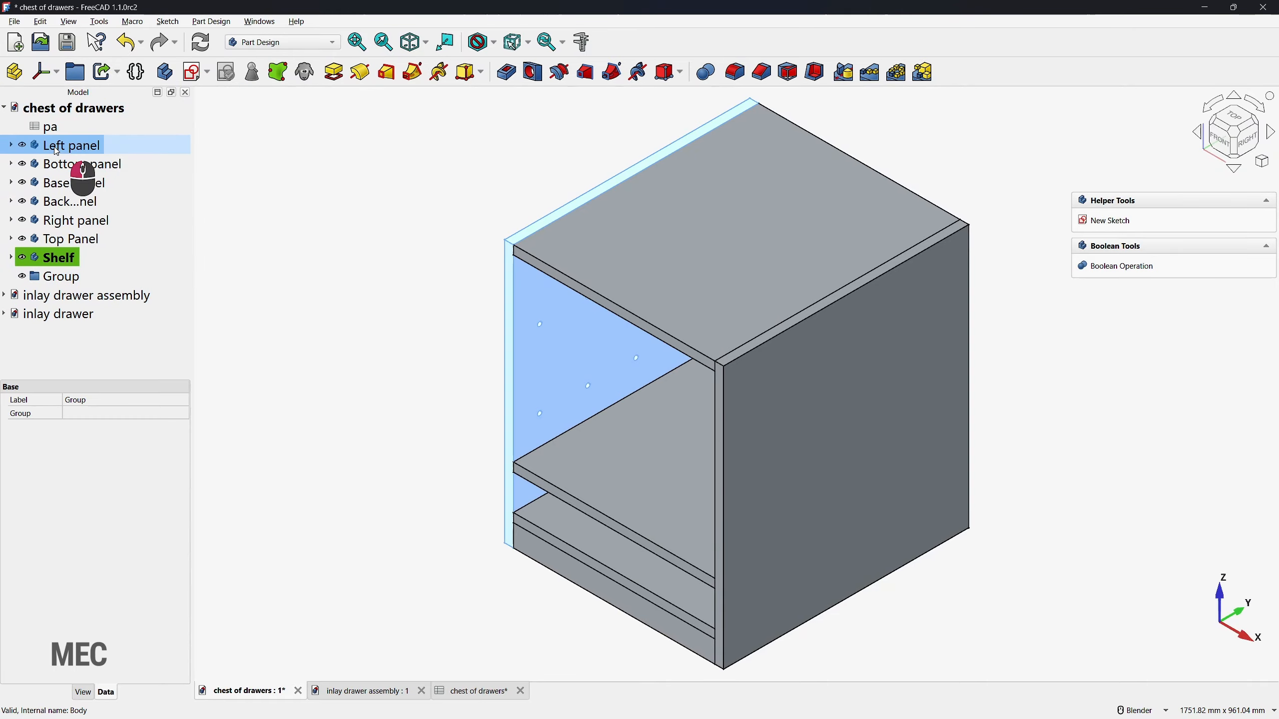
{"action": "left_click", "coordinate": [62, 259], "text": "shift"}
{"action": "left_click_drag", "start_coordinate": [61, 260], "coordinate": [53, 278]}
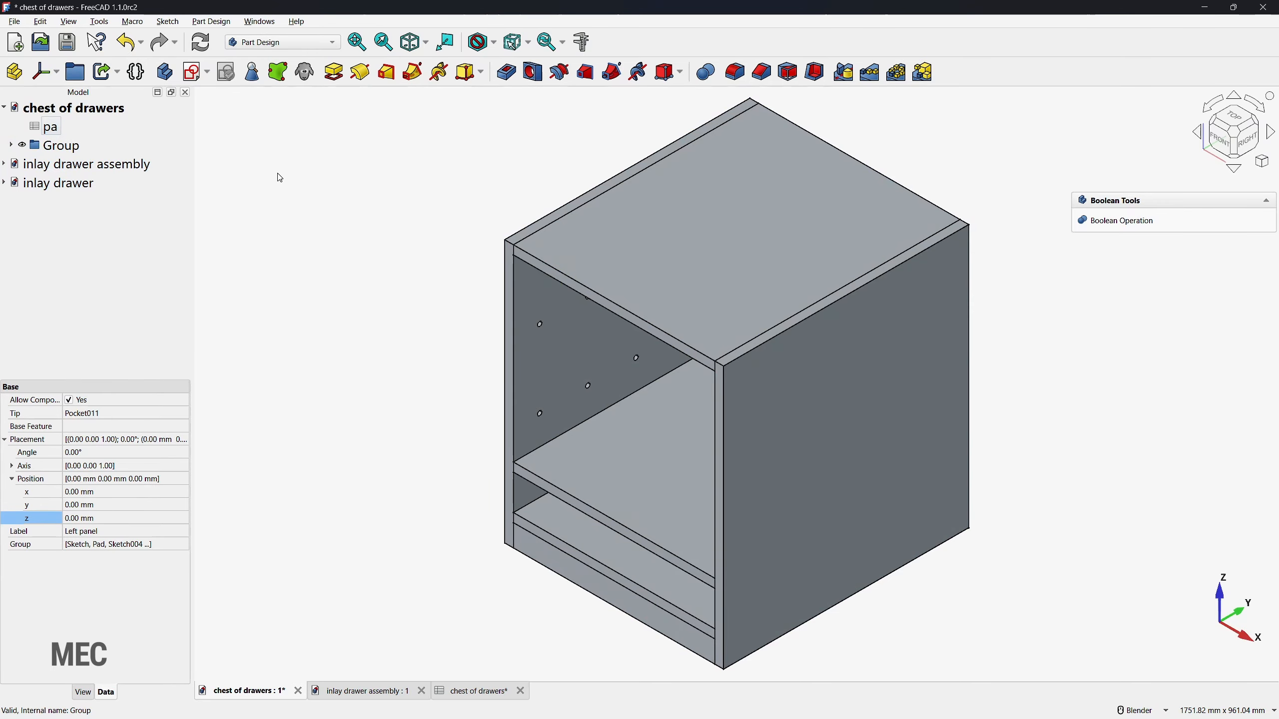
{"action": "left_click", "coordinate": [375, 398]}
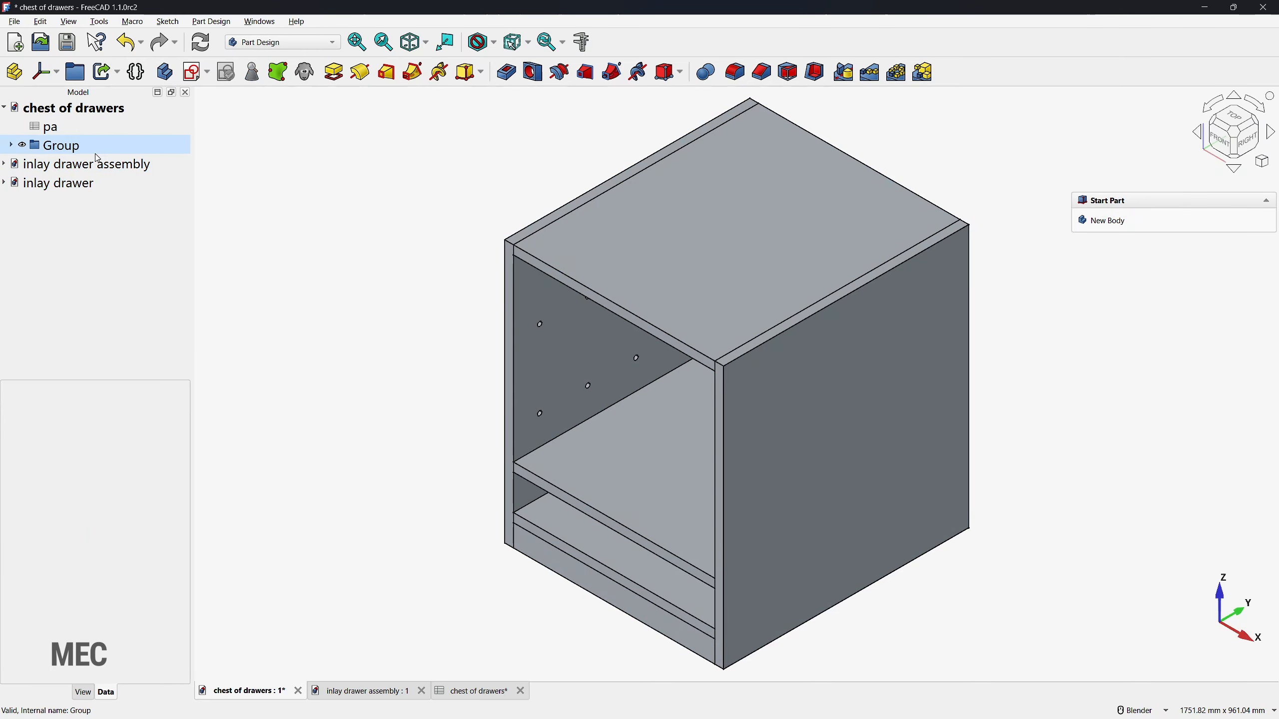
{"action": "left_click", "coordinate": [21, 146]}
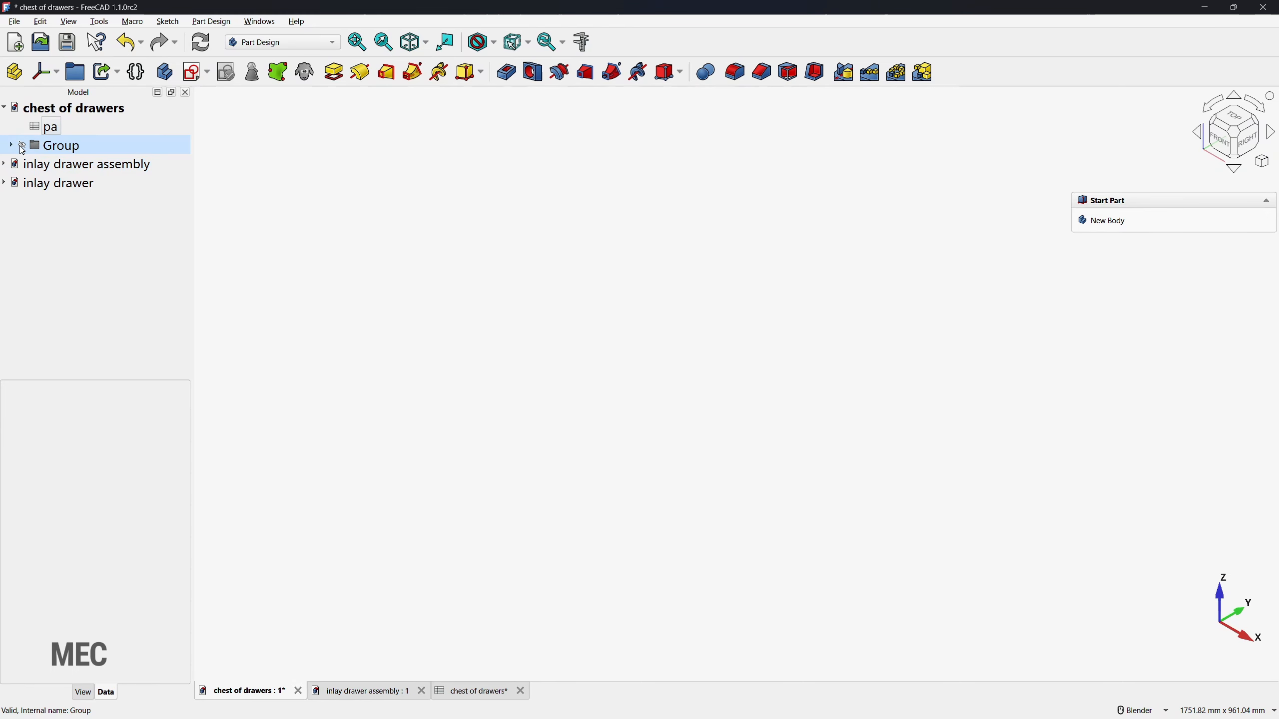
Step: Show the cabinet group and create a new assembly in the Assembly workbench
{"action": "left_click", "coordinate": [22, 146]}
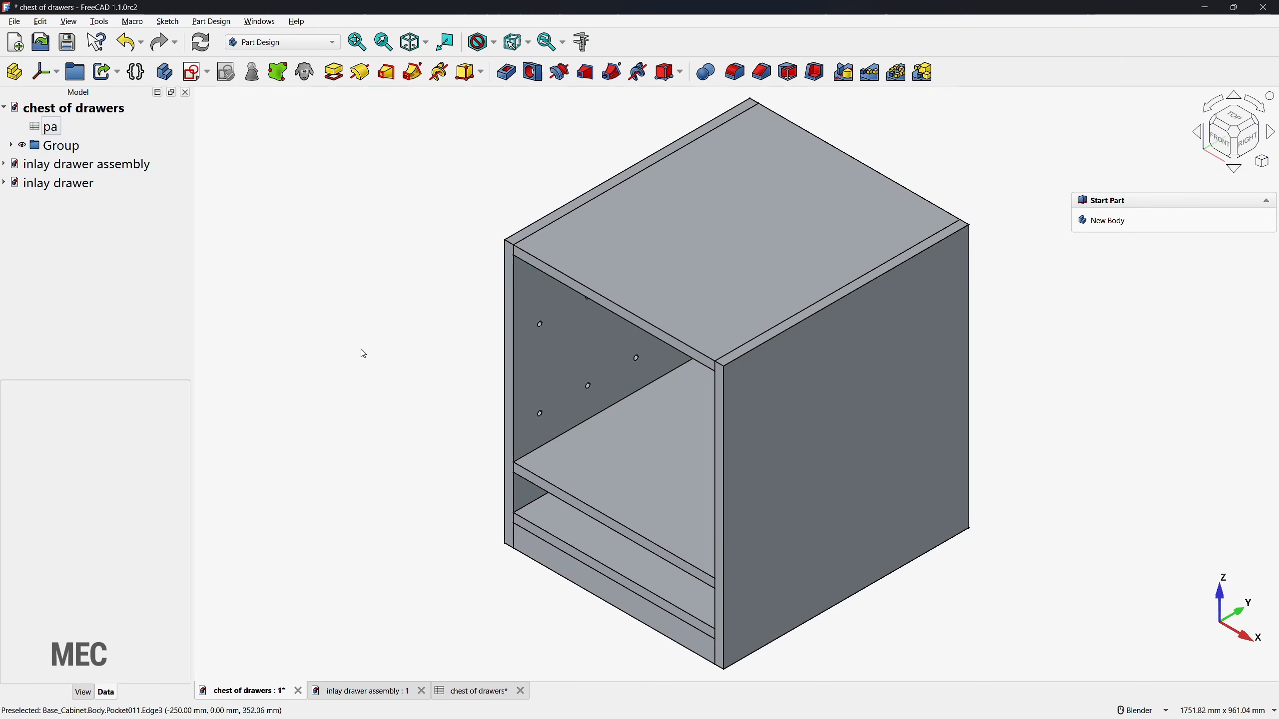
{"action": "left_click", "coordinate": [290, 43]}
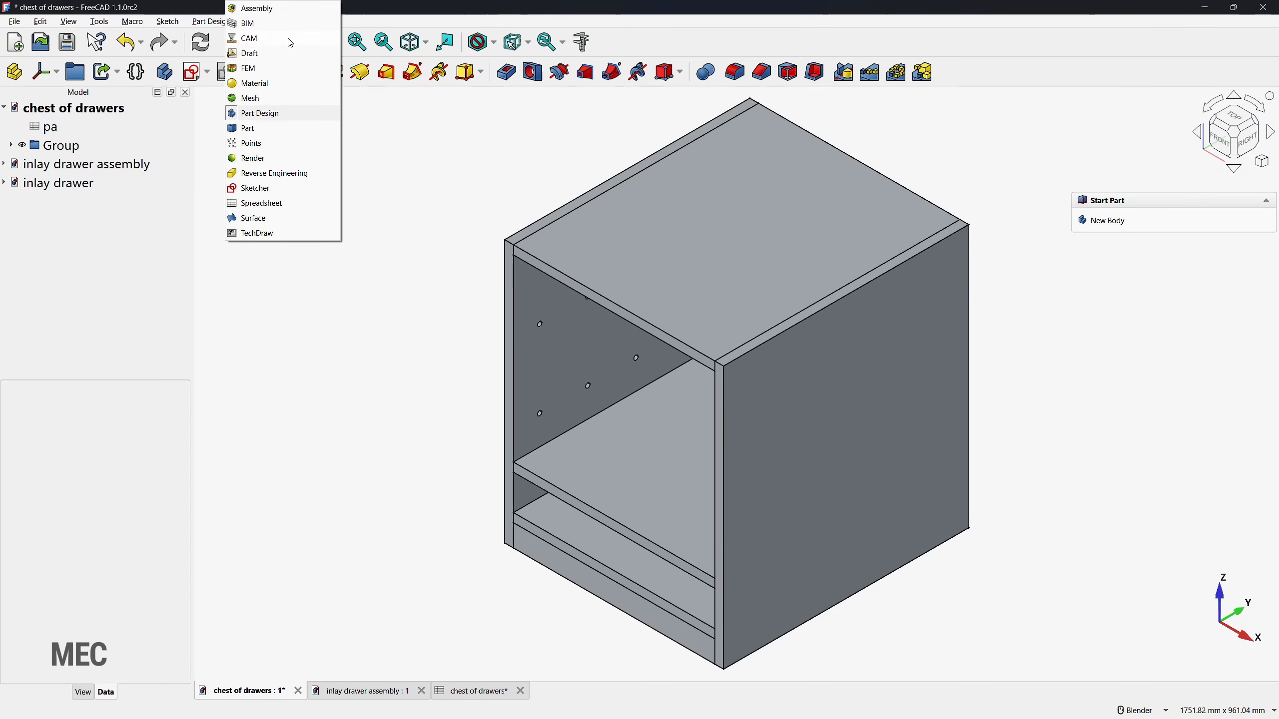
{"action": "left_click", "coordinate": [281, 10]}
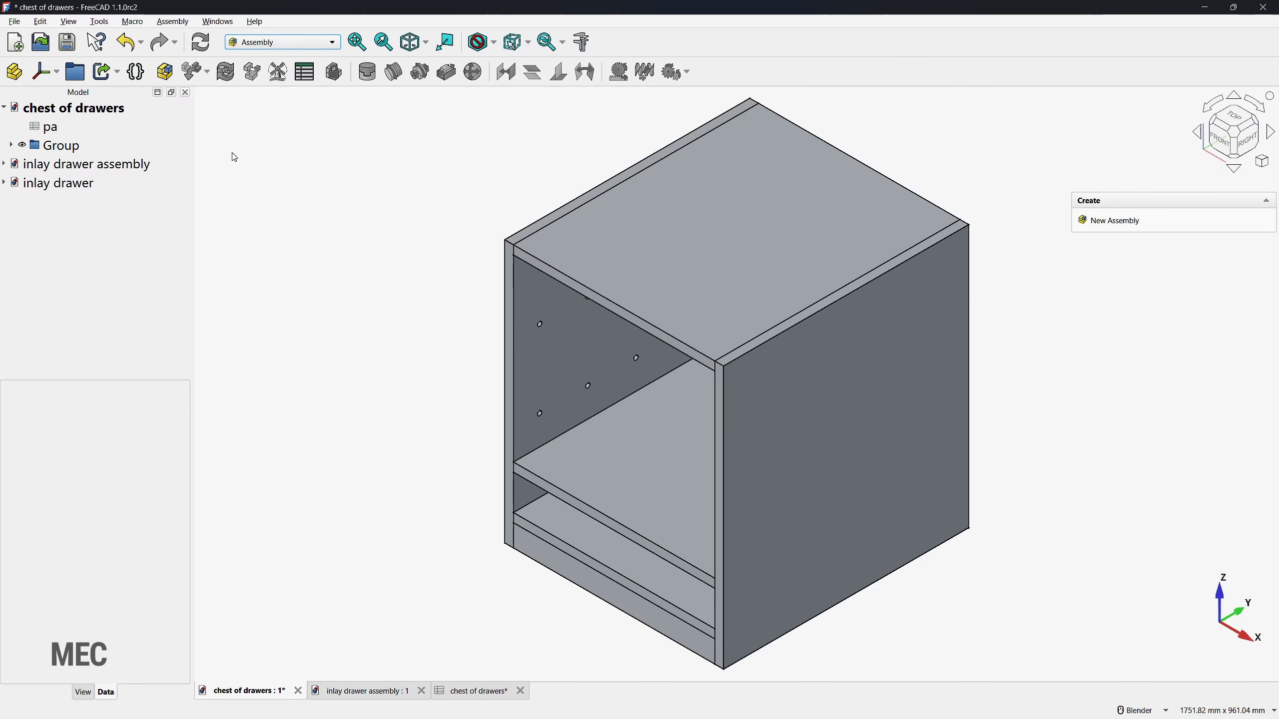
{"action": "left_click", "coordinate": [166, 73]}
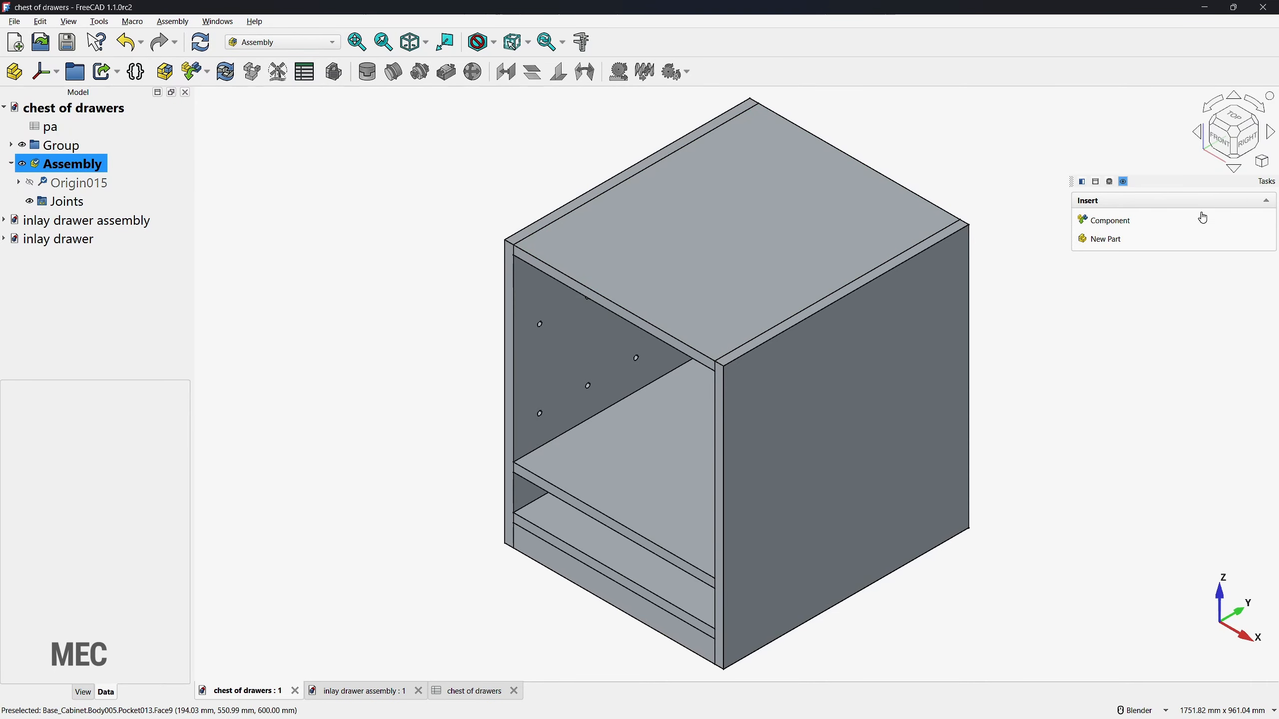
Step: Hide the original group and insert the Base panel into the assembly as the grounded part
{"action": "left_click", "coordinate": [1116, 225]}
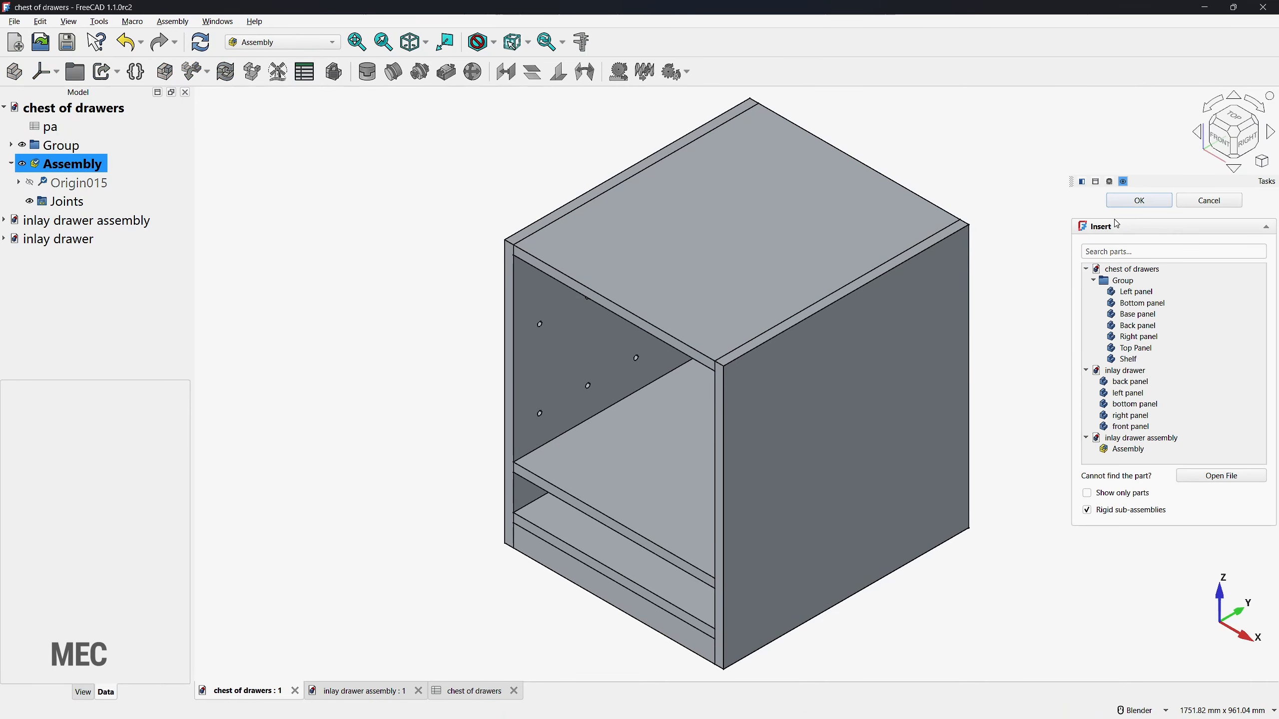
{"action": "left_click", "coordinate": [22, 146]}
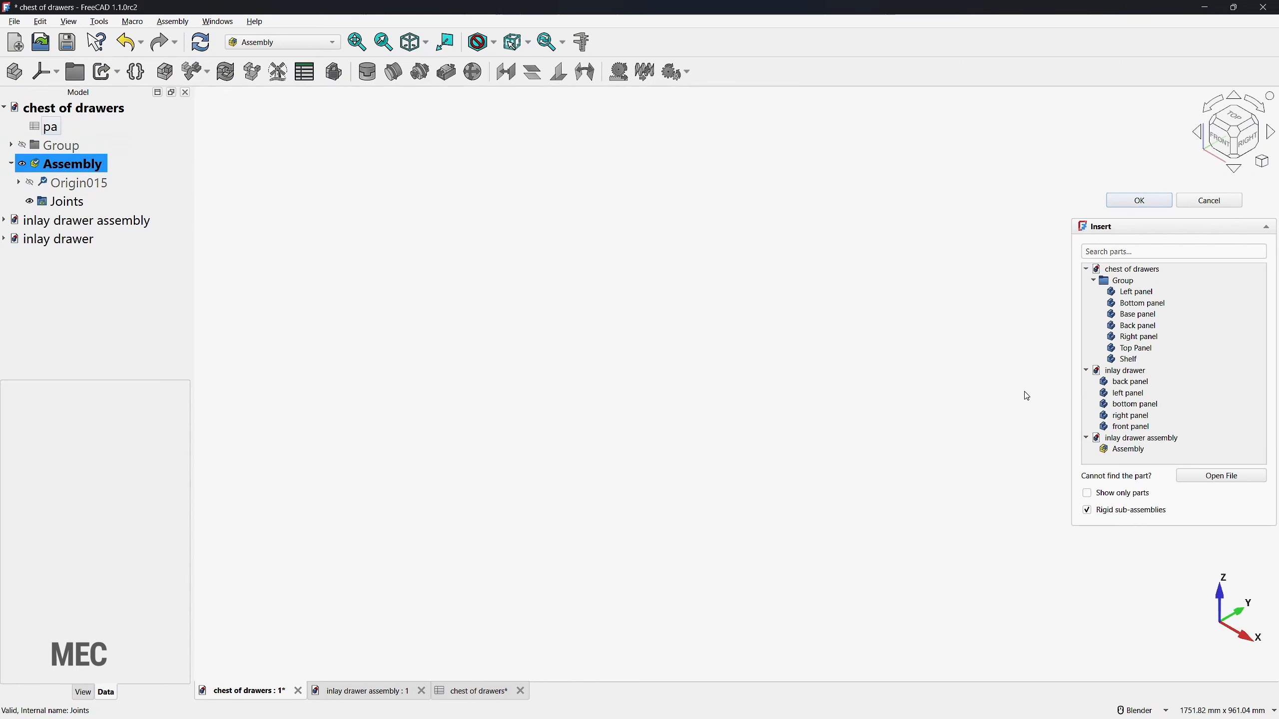
{"action": "left_click", "coordinate": [1141, 315]}
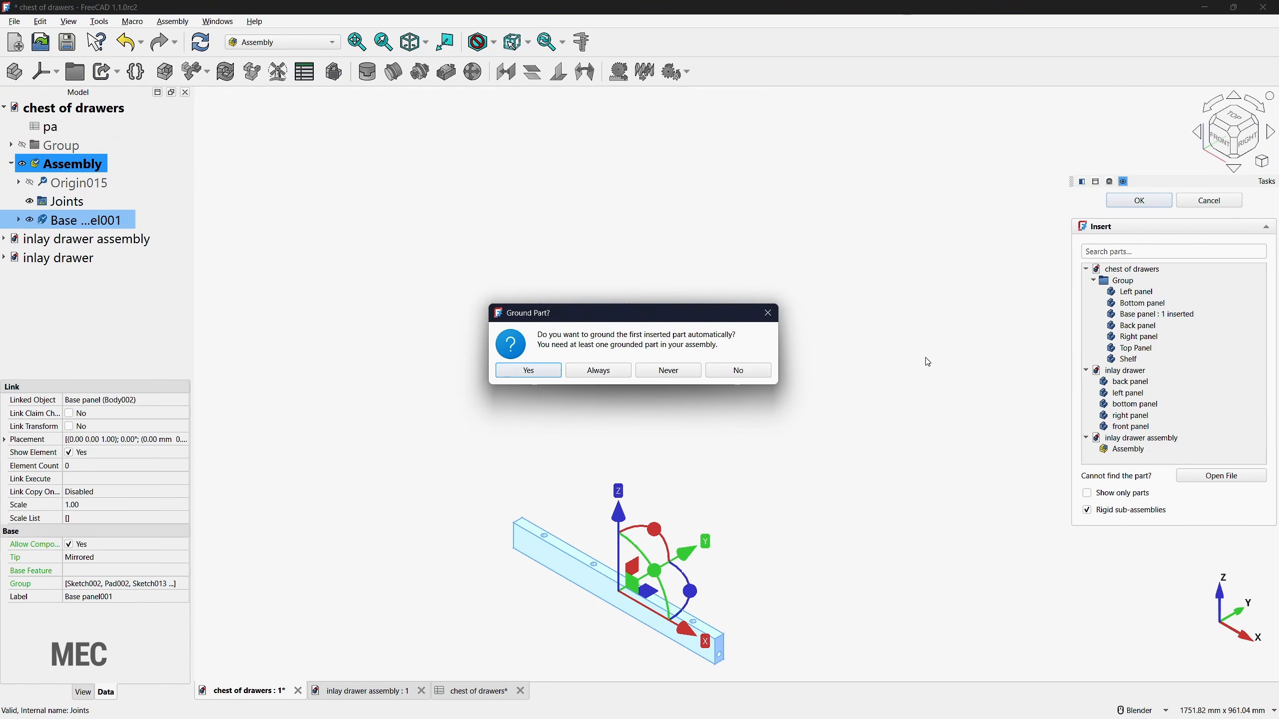
{"action": "left_click", "coordinate": [524, 371]}
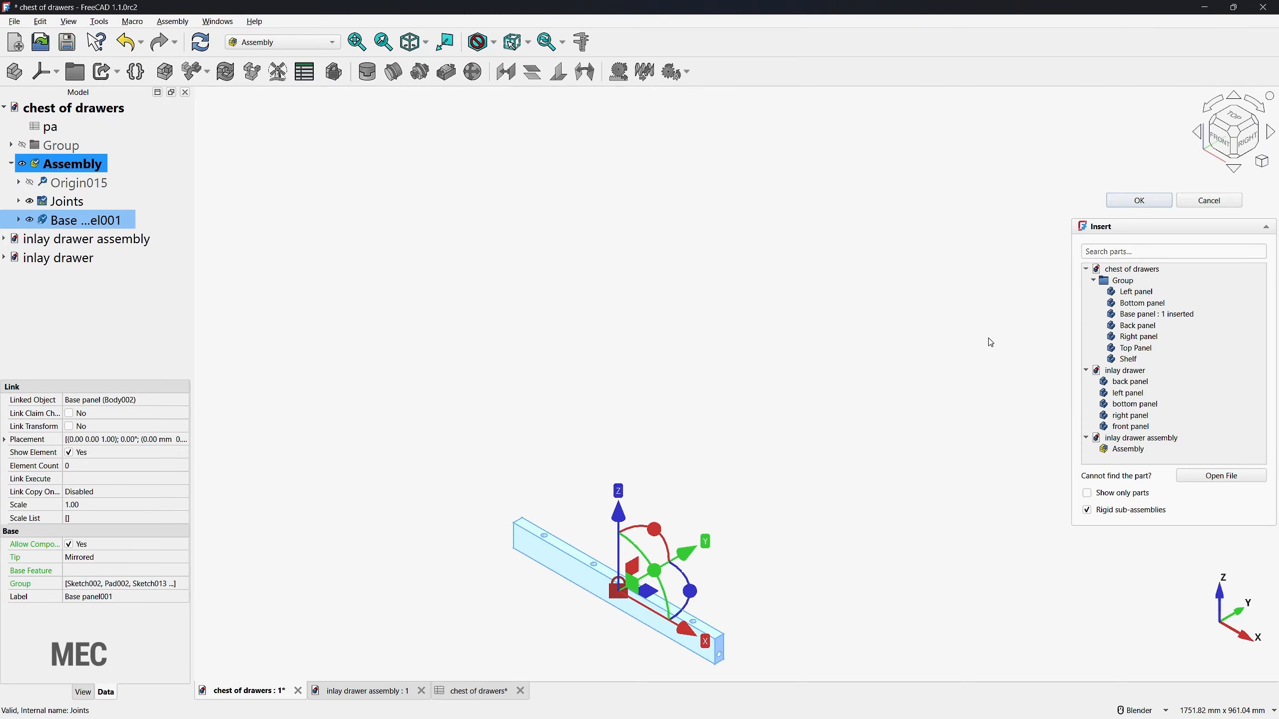
Step: Insert the Left, Bottom, Back, Right and Top panels plus two copies of the Shelf into the assembly
{"action": "left_click", "coordinate": [1134, 292]}
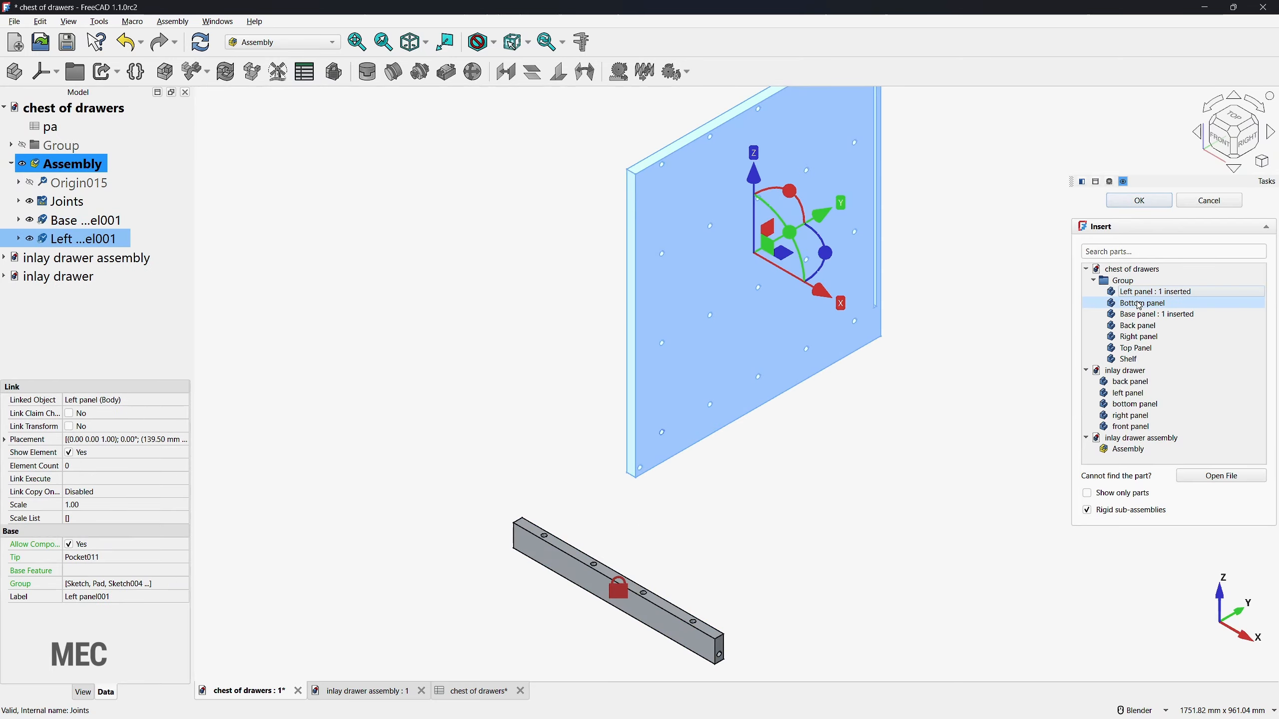
{"action": "left_click", "coordinate": [1141, 304]}
{"action": "left_click", "coordinate": [1137, 325]}
{"action": "left_click", "coordinate": [1137, 337]}
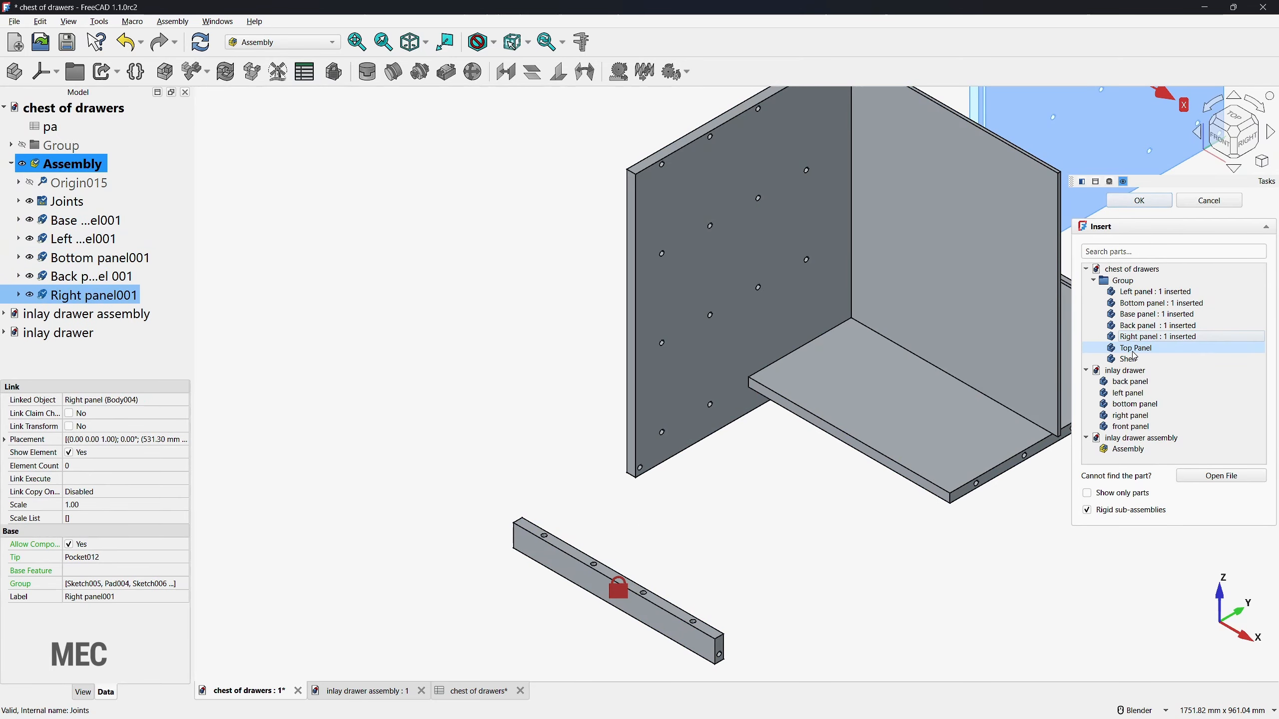
{"action": "left_click", "coordinate": [1135, 350]}
{"action": "left_click", "coordinate": [1139, 360]}
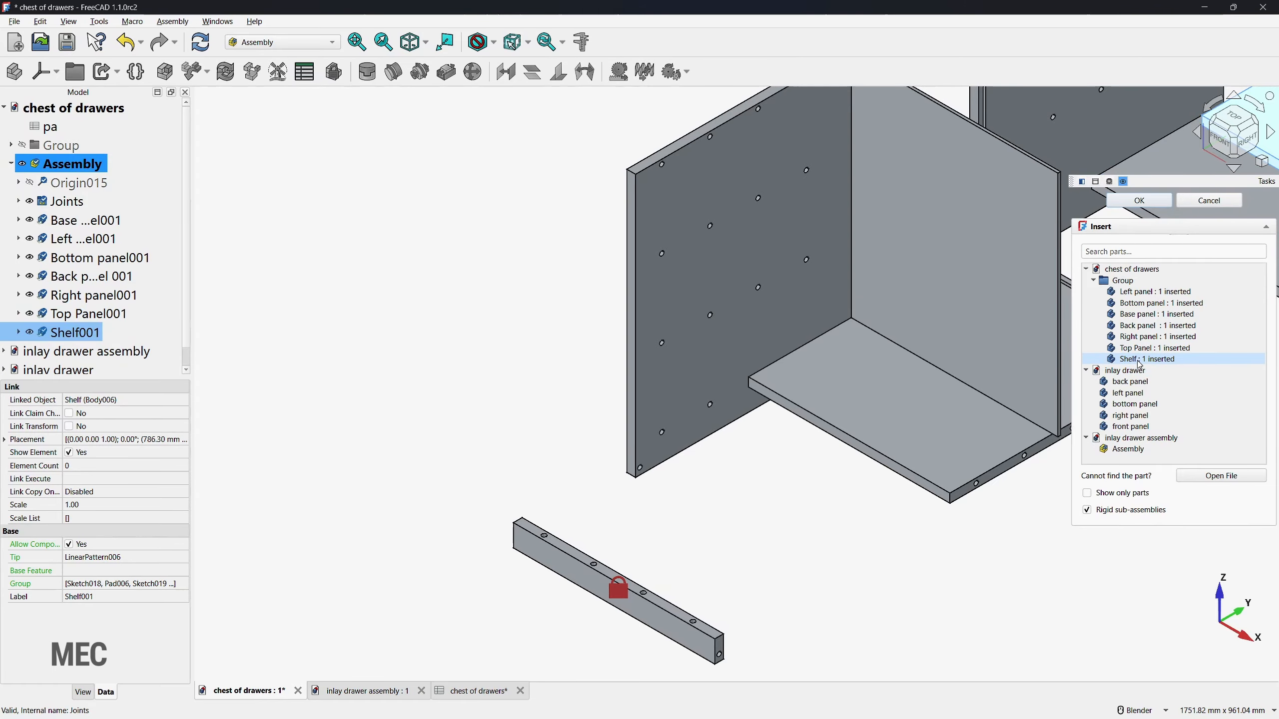
{"action": "left_click", "coordinate": [1140, 361]}
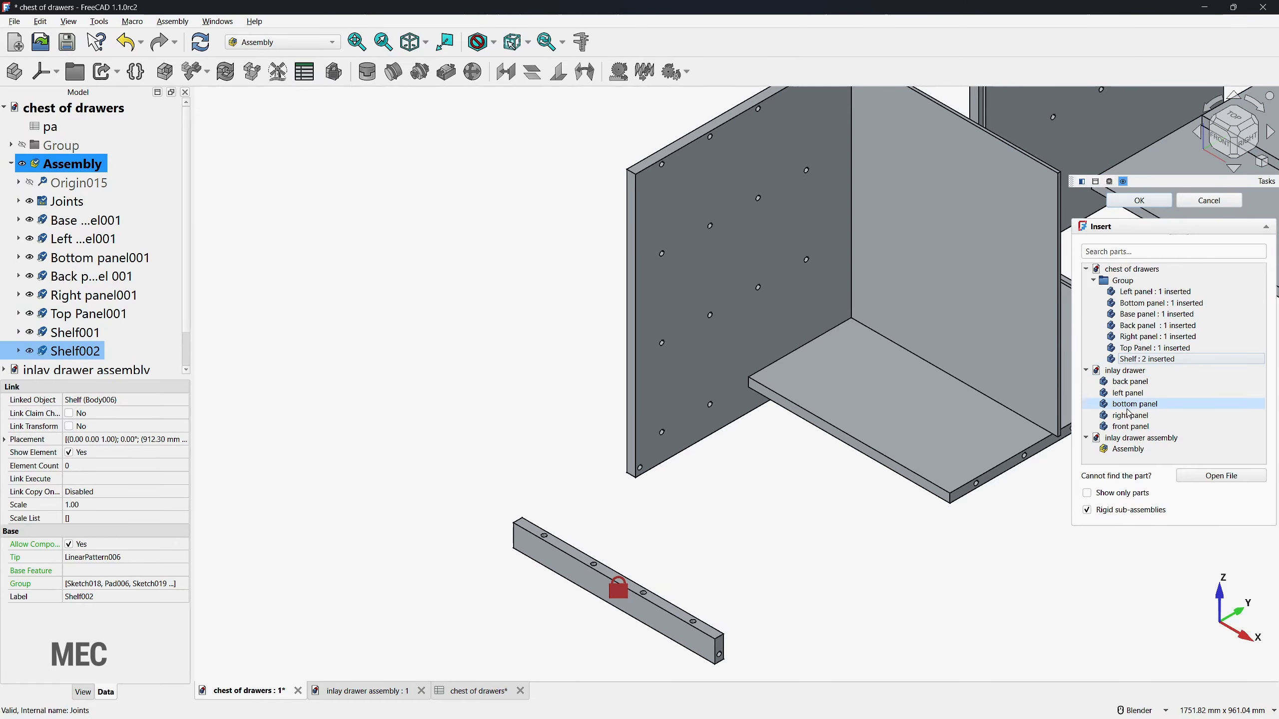
{"action": "left_click", "coordinate": [1146, 204]}
Step: Join the Left panel to the Base panel with a Fixed joint between the base's left-end dowel hole and the panel's lower front hole
{"action": "scroll", "coordinate": [368, 413], "scroll_direction": "down", "scroll_amount": 3}
{"action": "scroll", "coordinate": [509, 485], "scroll_direction": "up", "scroll_amount": 1}
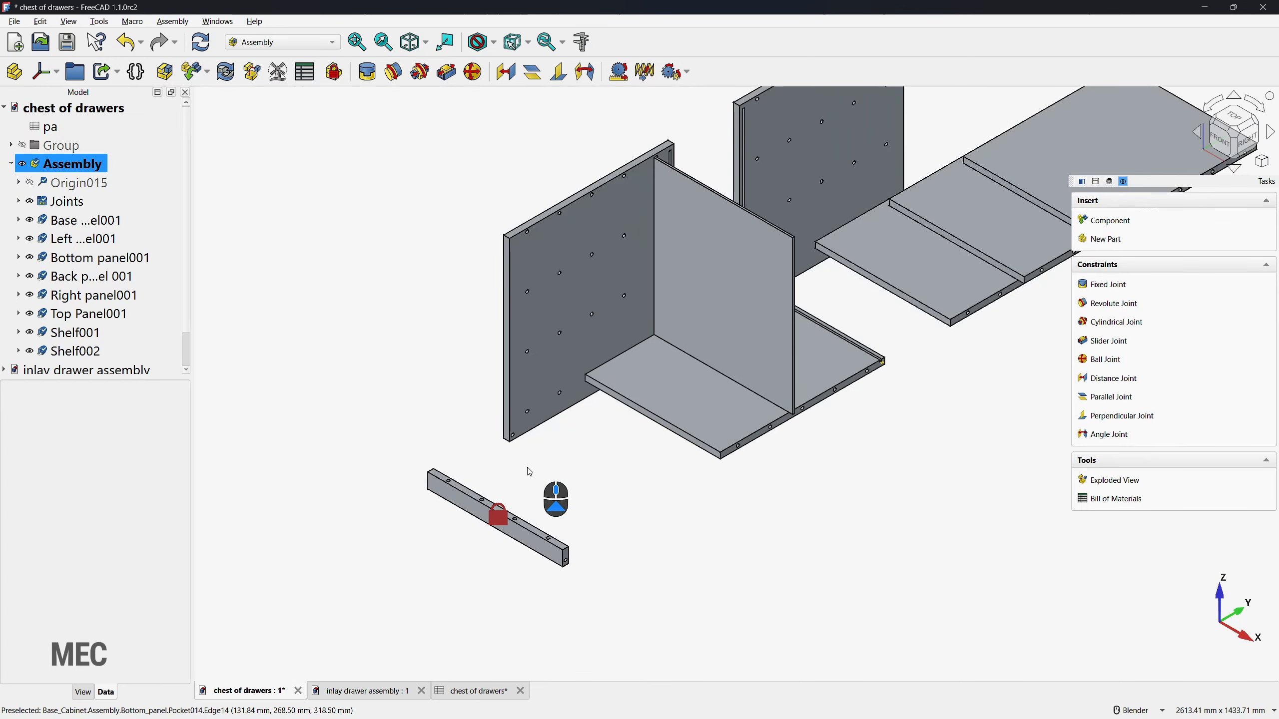
{"action": "middle_click_drag", "start_coordinate": [486, 569], "coordinate": [851, 465]}
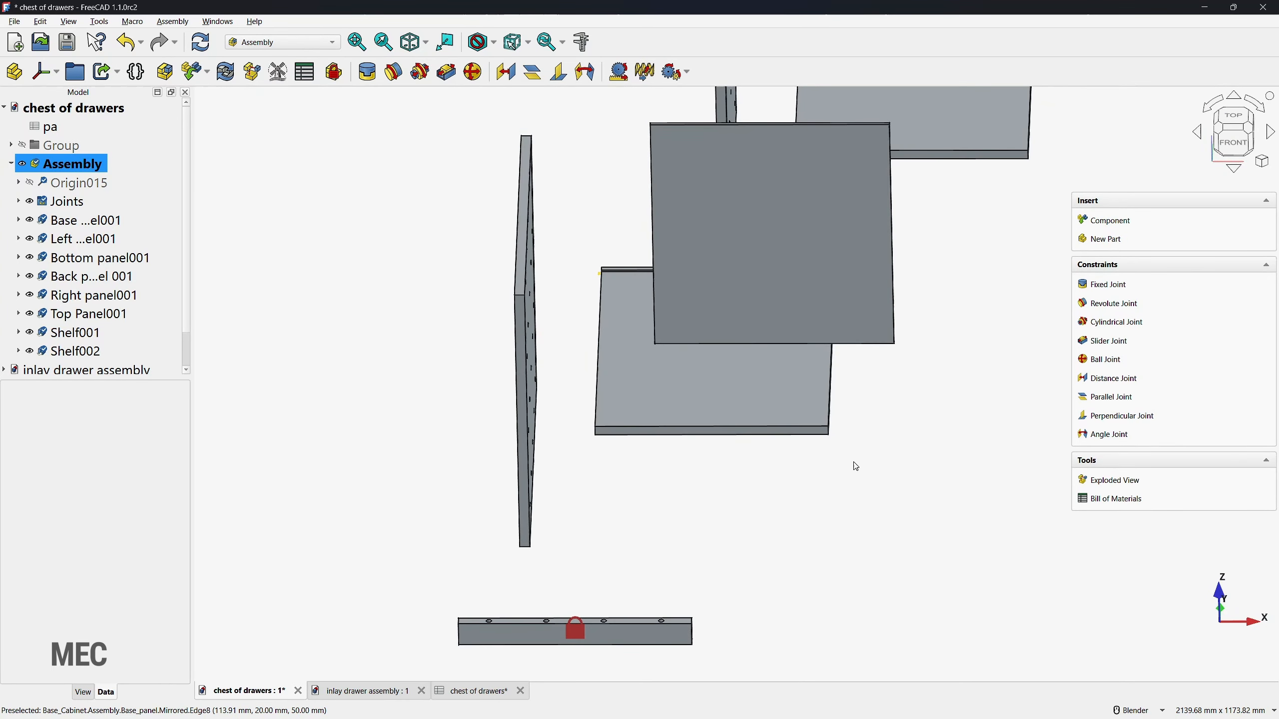
{"action": "left_click", "coordinate": [1109, 287]}
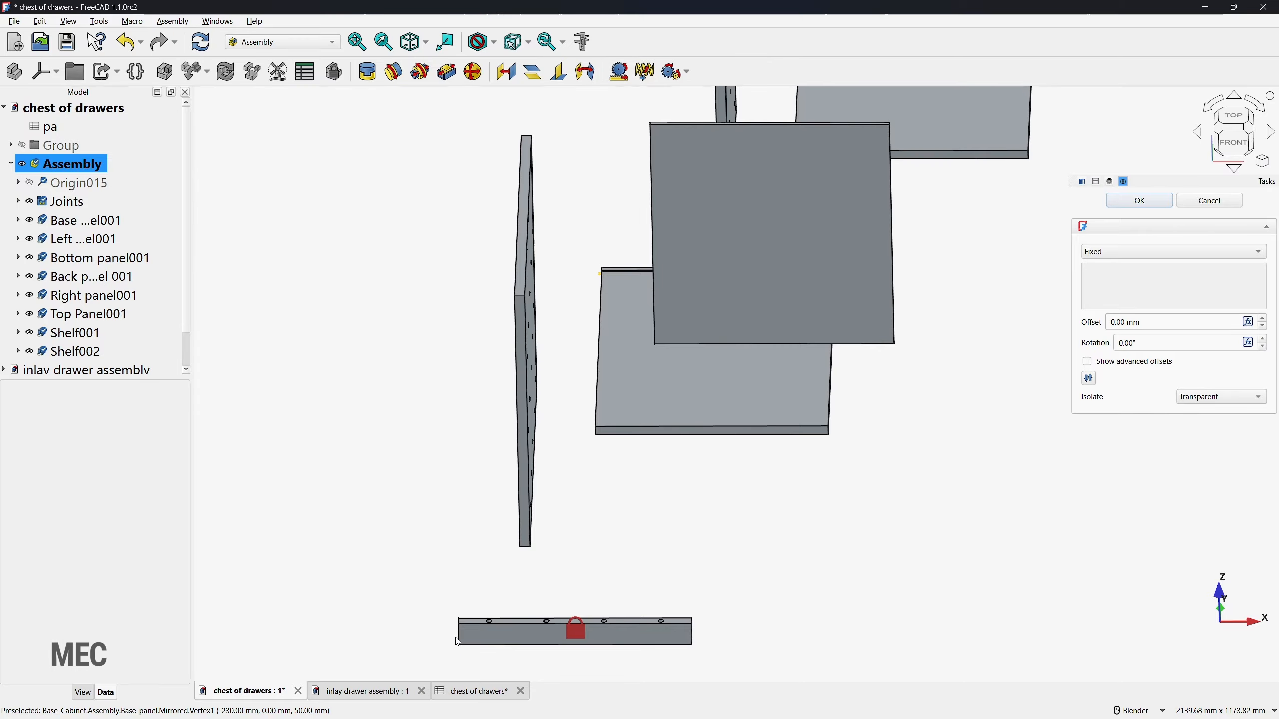
{"action": "middle_click_drag", "start_coordinate": [457, 643], "coordinate": [730, 414]}
{"action": "scroll", "coordinate": [739, 398], "scroll_direction": "up", "scroll_amount": 5}
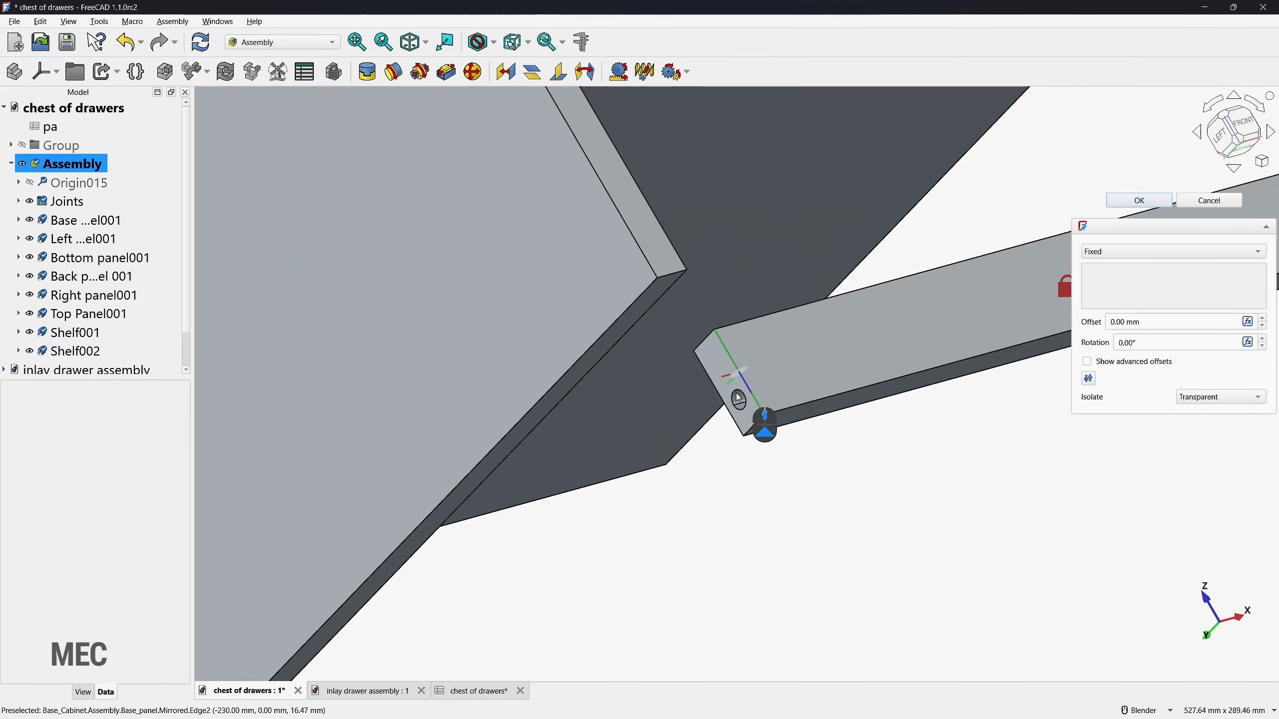
{"action": "left_click", "coordinate": [738, 406]}
{"action": "scroll", "coordinate": [689, 454], "scroll_direction": "down", "scroll_amount": 3}
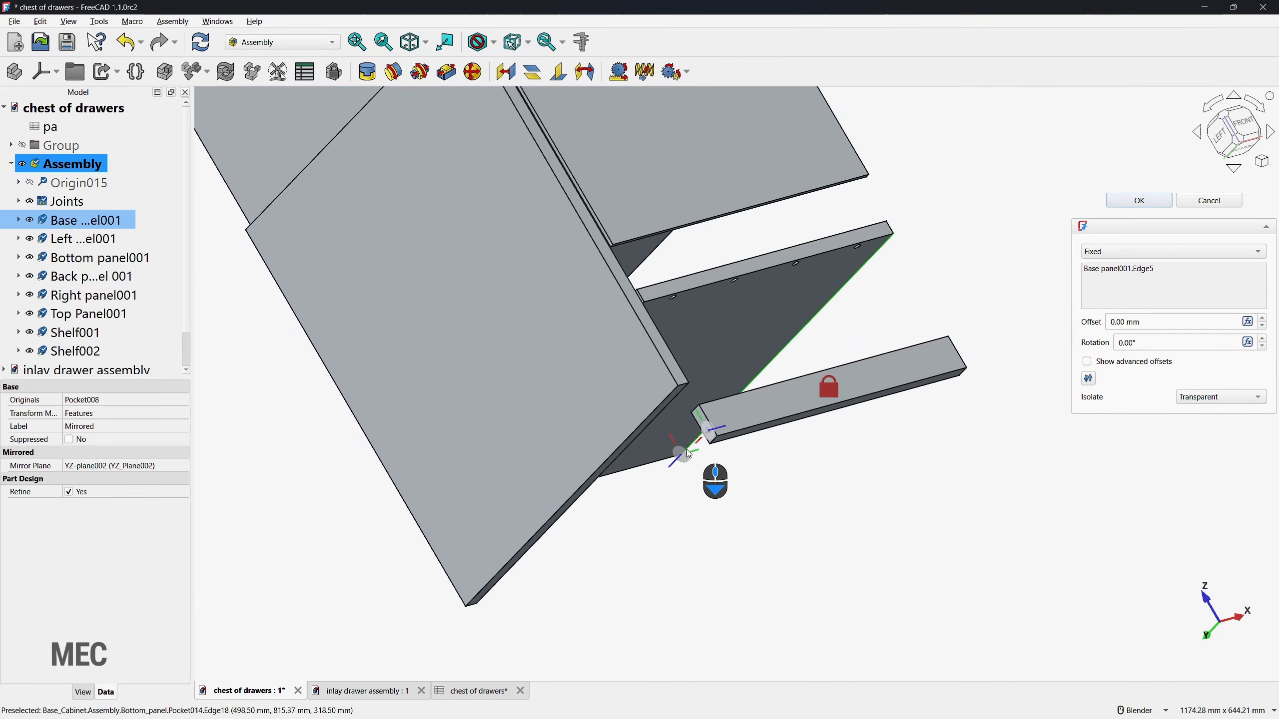
{"action": "scroll", "coordinate": [689, 454], "scroll_direction": "down", "scroll_amount": 2}
{"action": "middle_click_drag", "start_coordinate": [740, 452], "coordinate": [492, 539]}
{"action": "scroll", "coordinate": [533, 437], "scroll_direction": "up", "scroll_amount": 4}
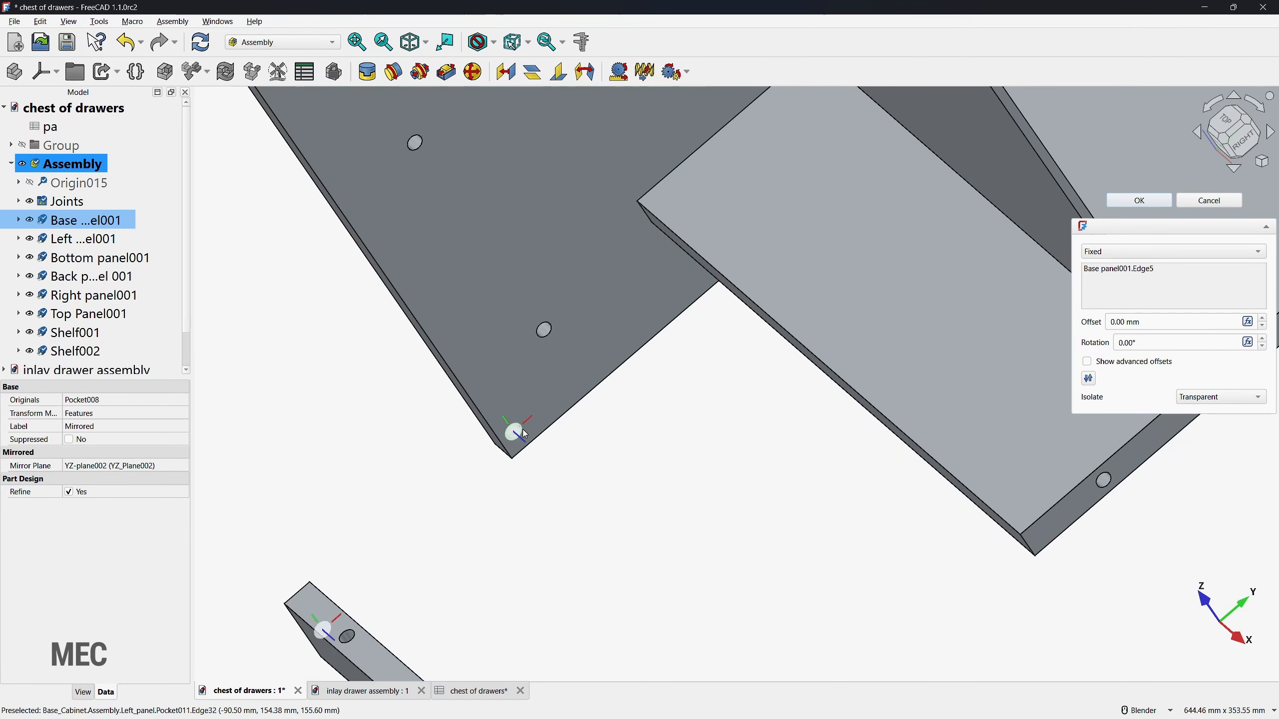
{"action": "left_click", "coordinate": [524, 433]}
{"action": "scroll", "coordinate": [691, 477], "scroll_direction": "down", "scroll_amount": 5}
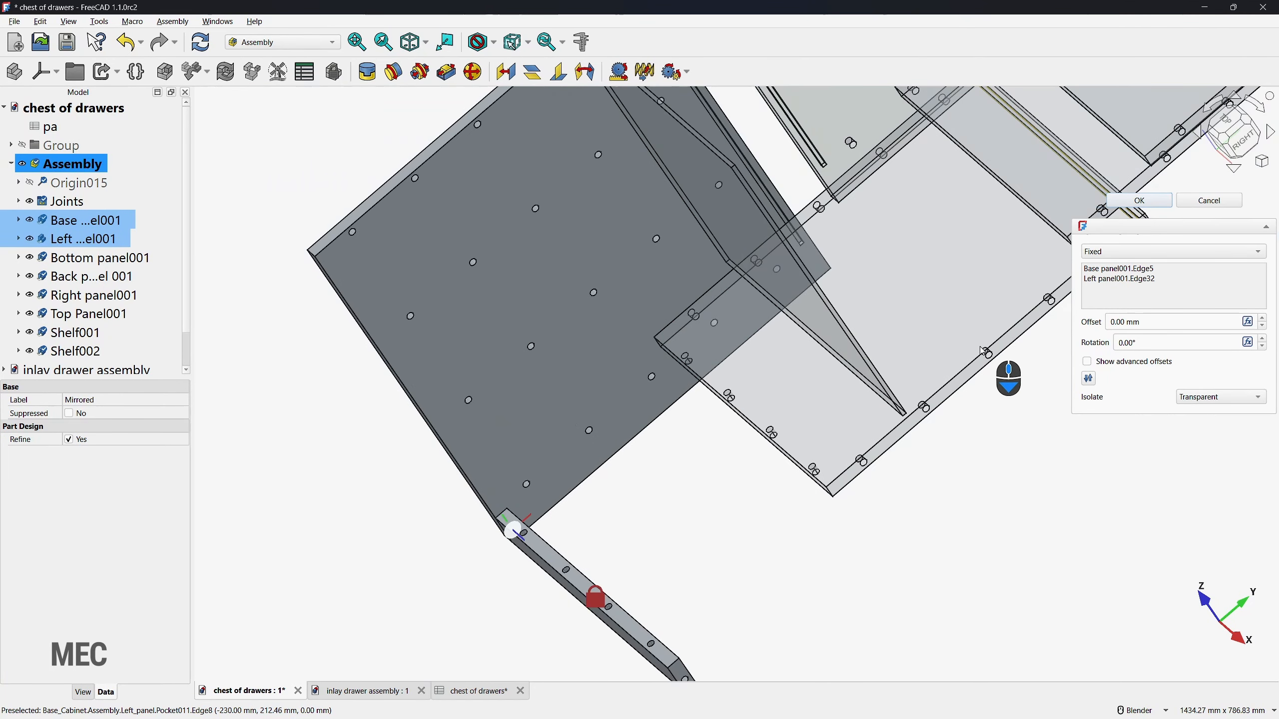
{"action": "left_click", "coordinate": [1140, 200]}
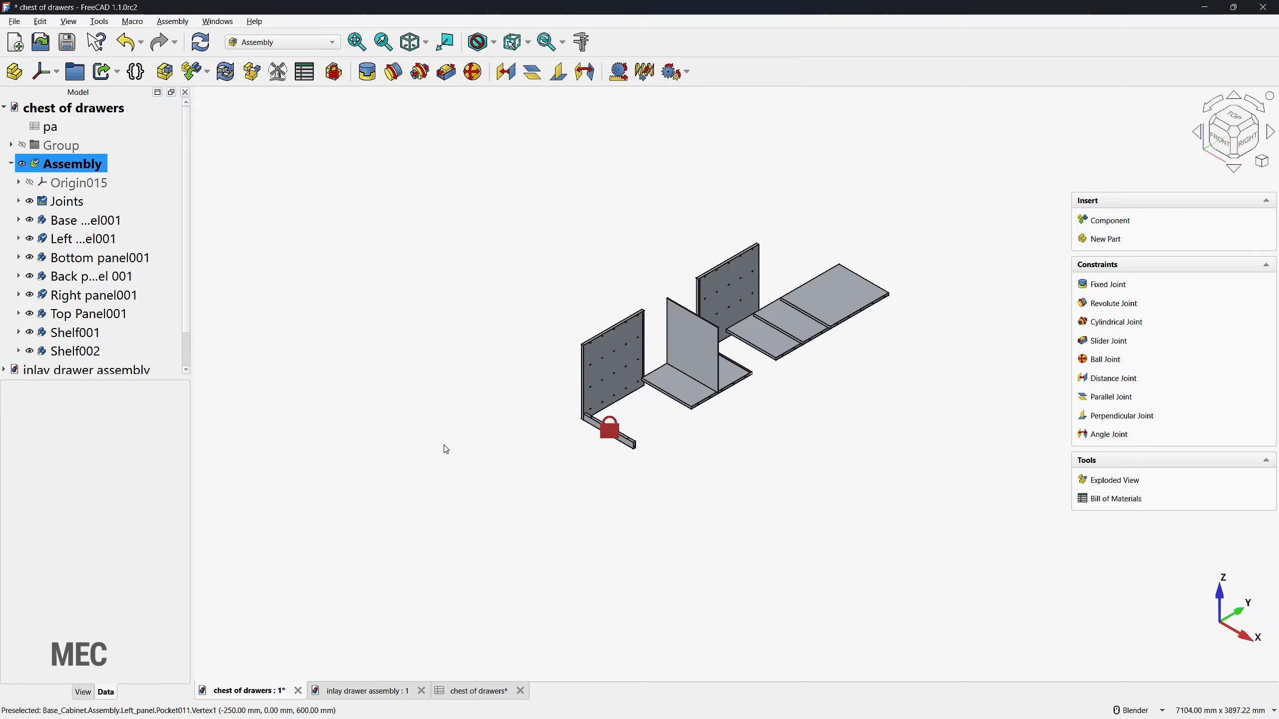
Step: Set the placement angle of Right panel001 to 180° about the Z axis
{"action": "left_click", "coordinate": [727, 293]}
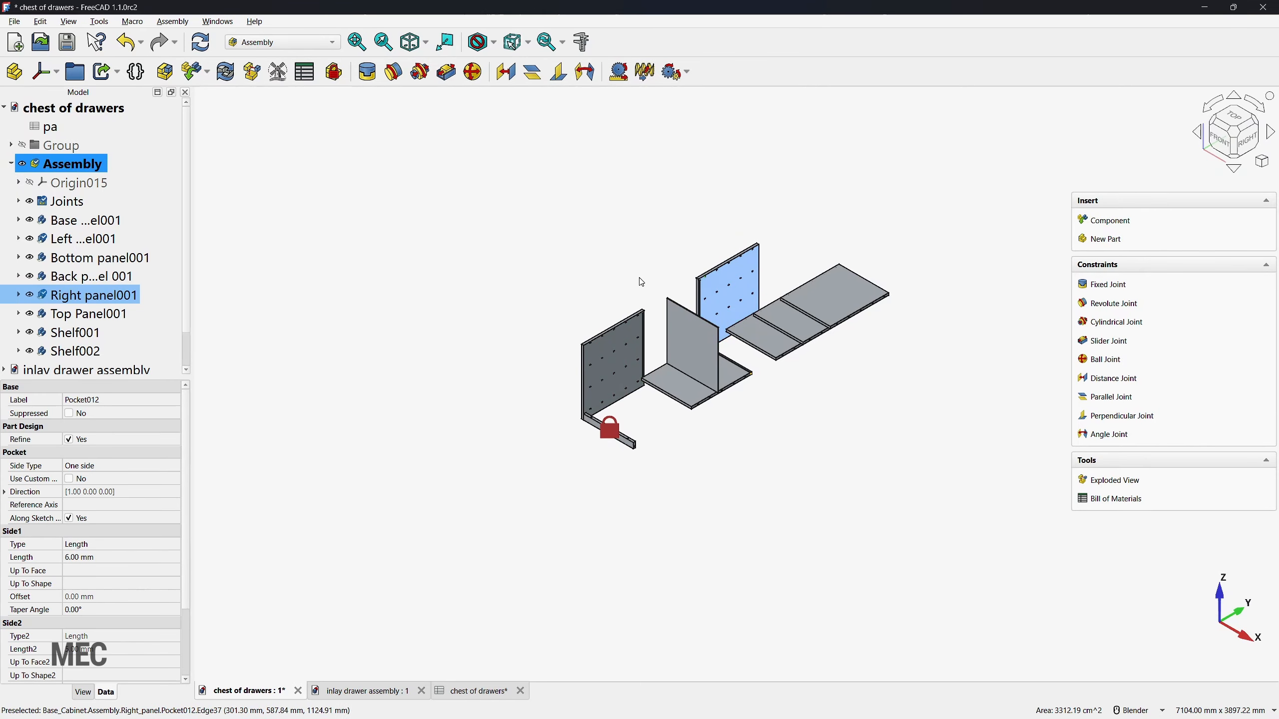
{"action": "double_click", "coordinate": [63, 300]}
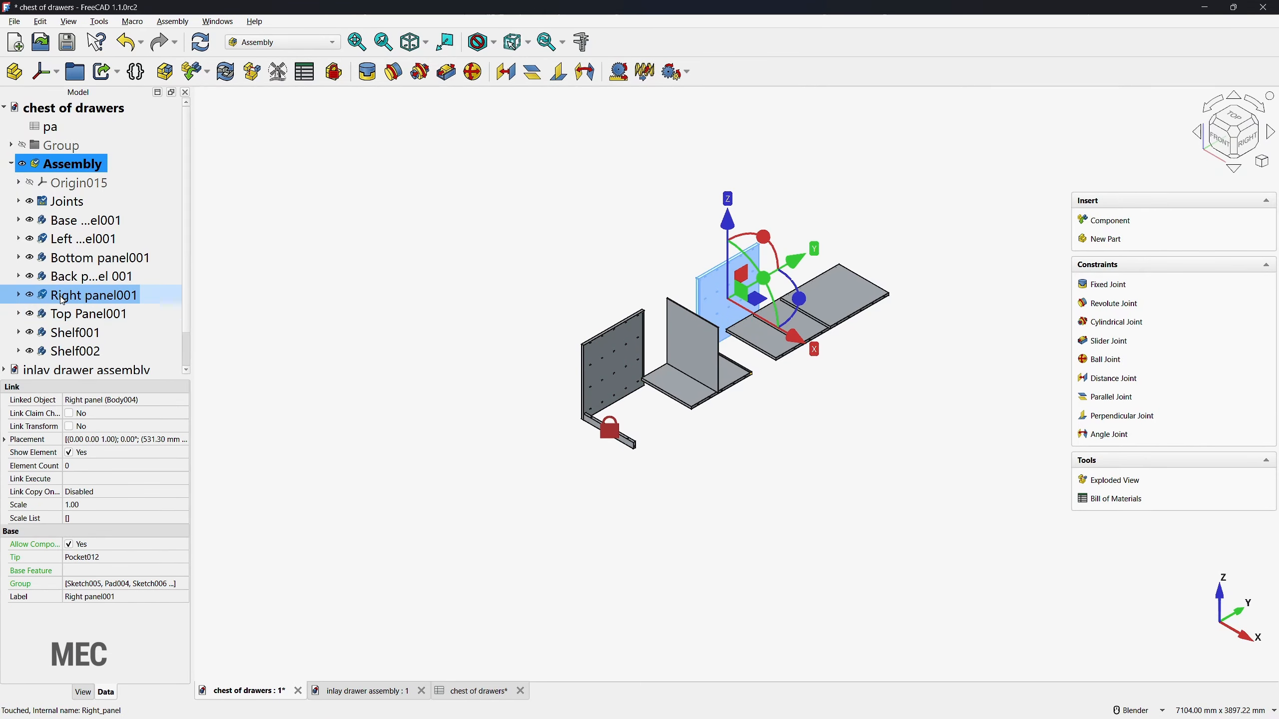
{"action": "left_click", "coordinate": [4, 440]}
{"action": "left_click", "coordinate": [87, 452]}
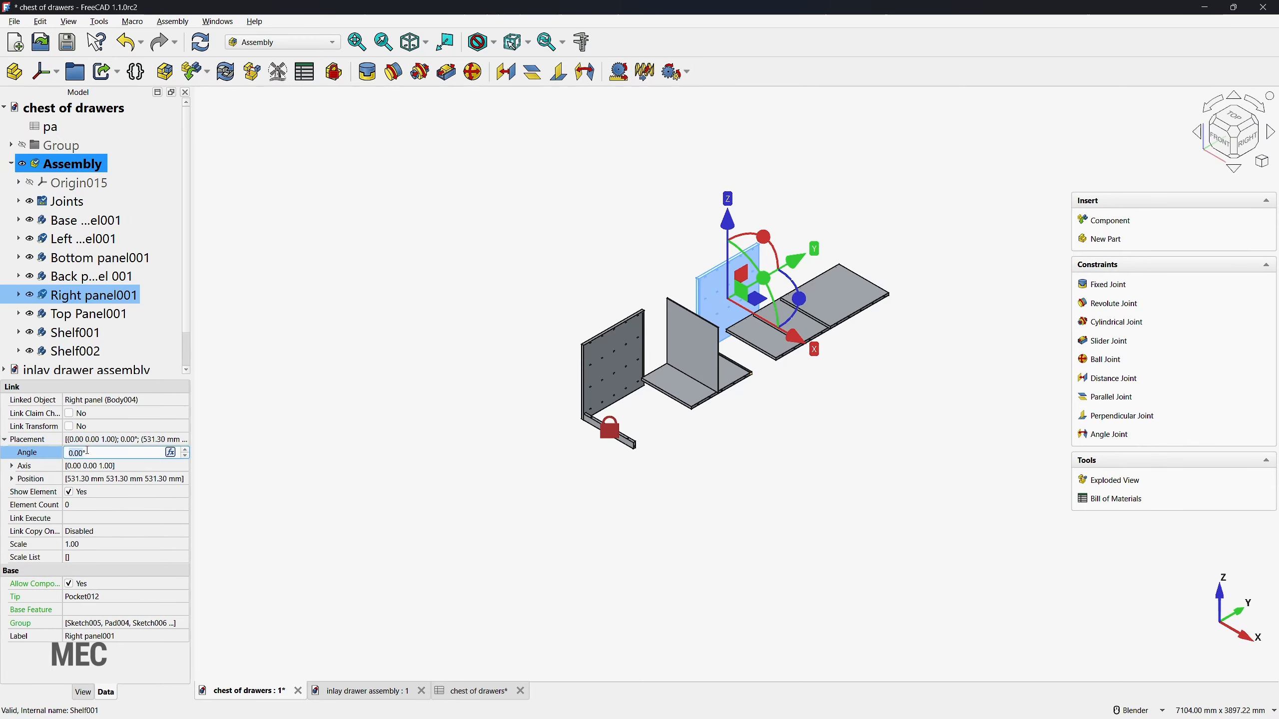
{"action": "type", "text": "180"}
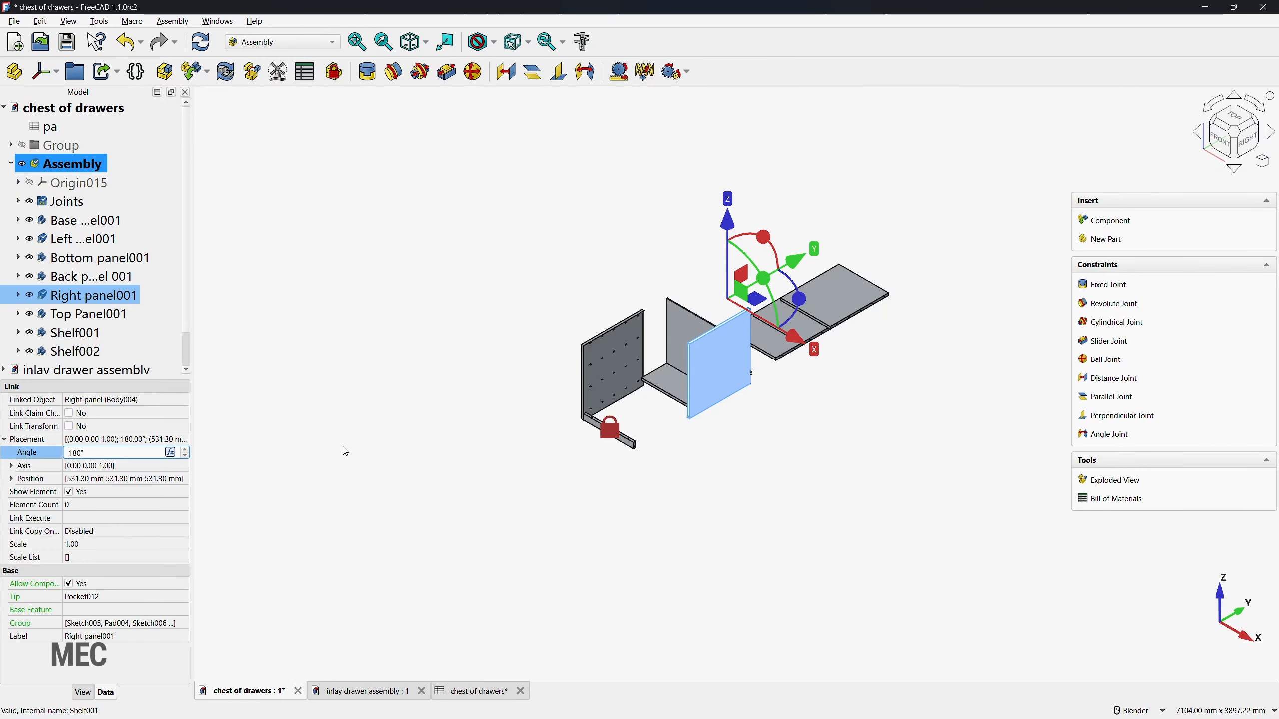
{"action": "key", "text": "Return"}
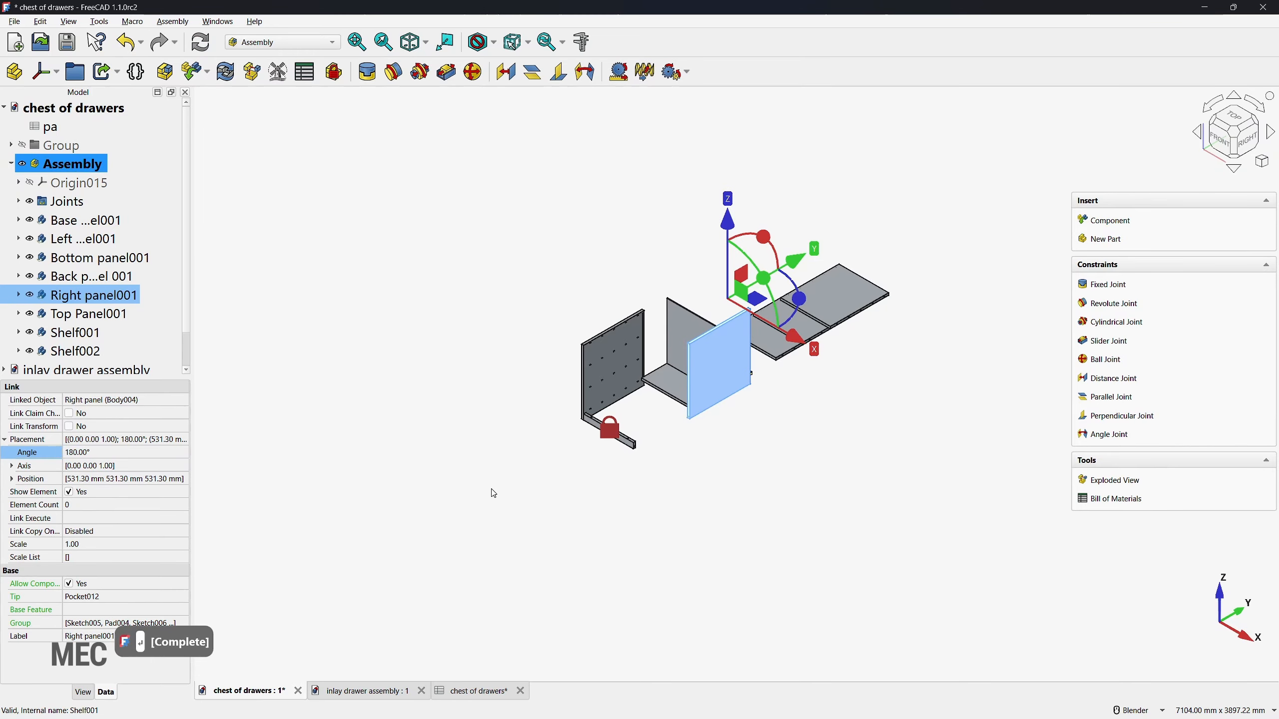
{"action": "left_click", "coordinate": [509, 496]}
Step: Start a Fixed joint between the Right panel's lower front dowel hole and the dowel hole in the Base panel's right end
{"action": "middle_click_drag", "start_coordinate": [495, 489], "coordinate": [836, 431]}
{"action": "left_click", "coordinate": [1103, 285]}
{"action": "scroll", "coordinate": [725, 446], "scroll_direction": "up", "scroll_amount": 6}
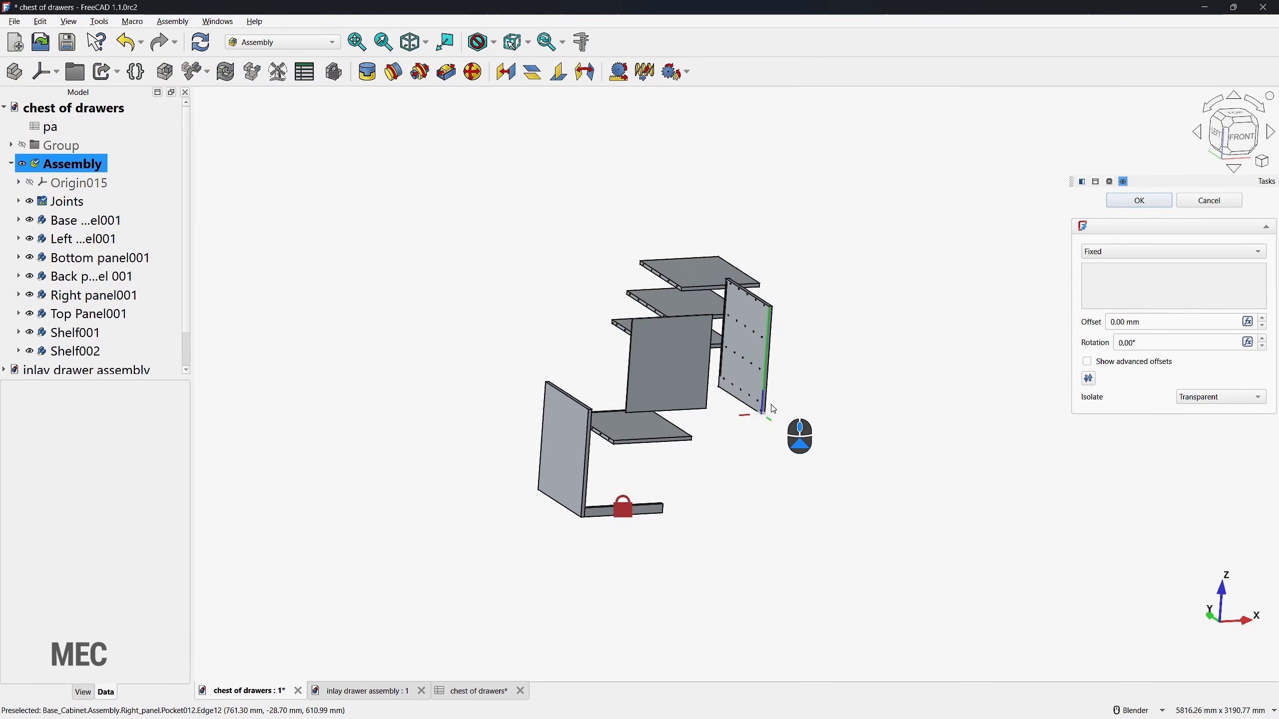
{"action": "scroll", "coordinate": [725, 433], "scroll_direction": "up", "scroll_amount": 3}
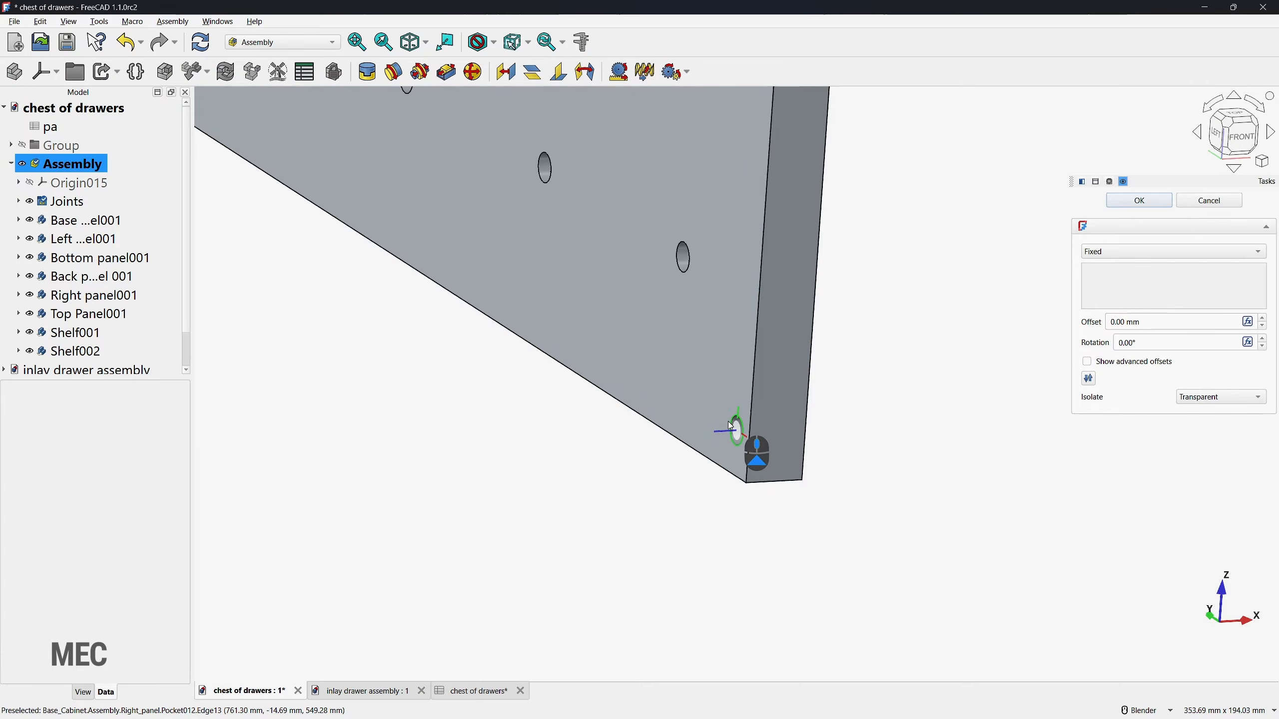
{"action": "left_click", "coordinate": [730, 425]}
{"action": "scroll", "coordinate": [904, 404], "scroll_direction": "down", "scroll_amount": 10}
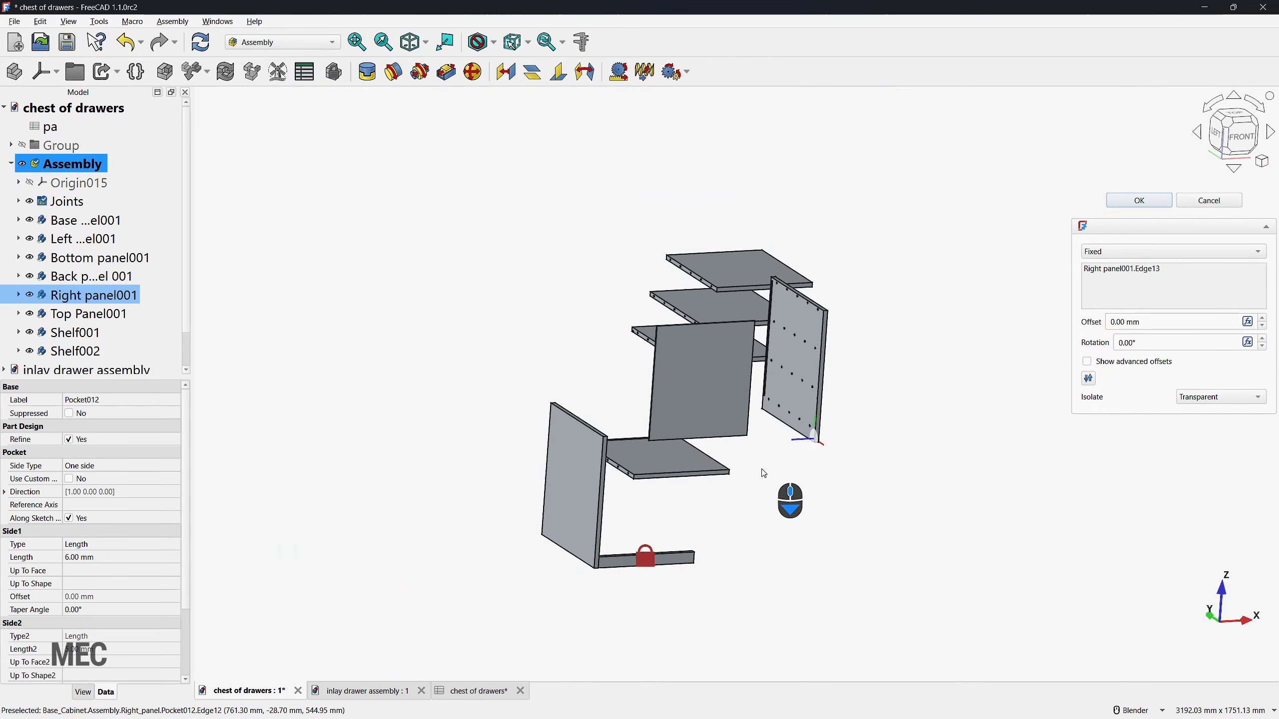
{"action": "middle_click_drag", "start_coordinate": [696, 495], "coordinate": [556, 503]}
{"action": "scroll", "coordinate": [604, 493], "scroll_direction": "up", "scroll_amount": 5}
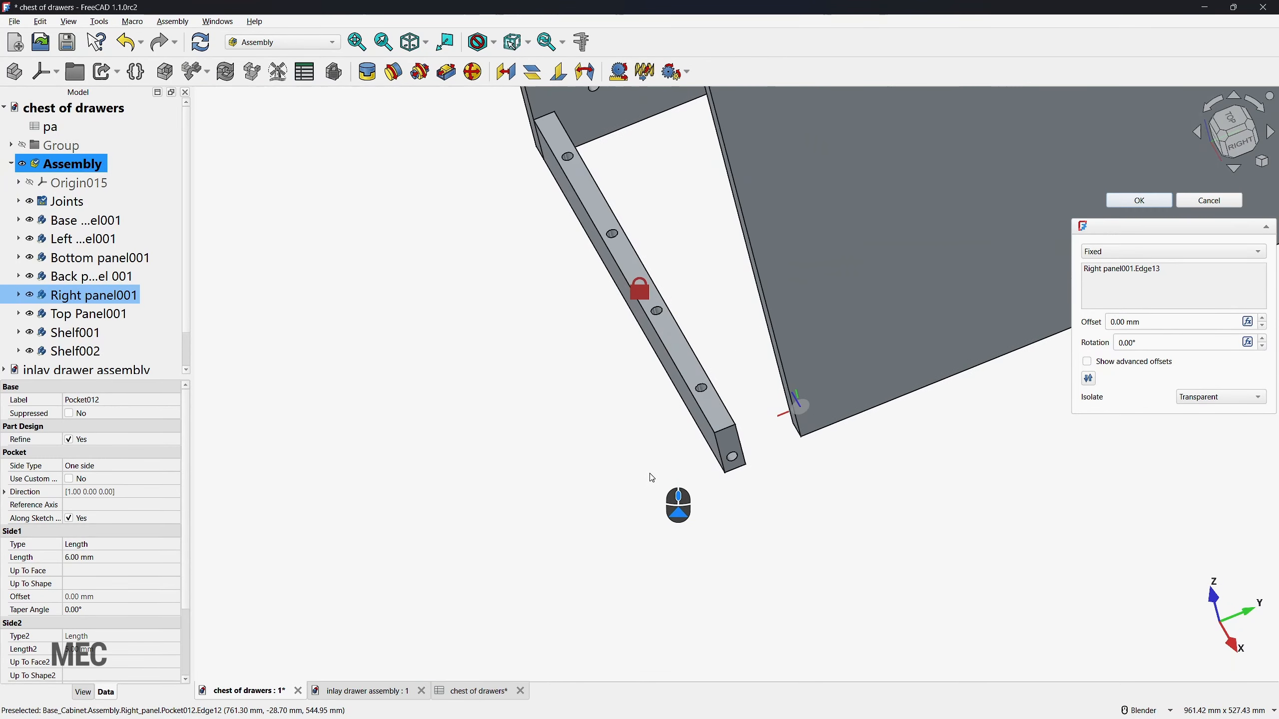
{"action": "left_click", "coordinate": [732, 463]}
{"action": "scroll", "coordinate": [593, 494], "scroll_direction": "down", "scroll_amount": 8}
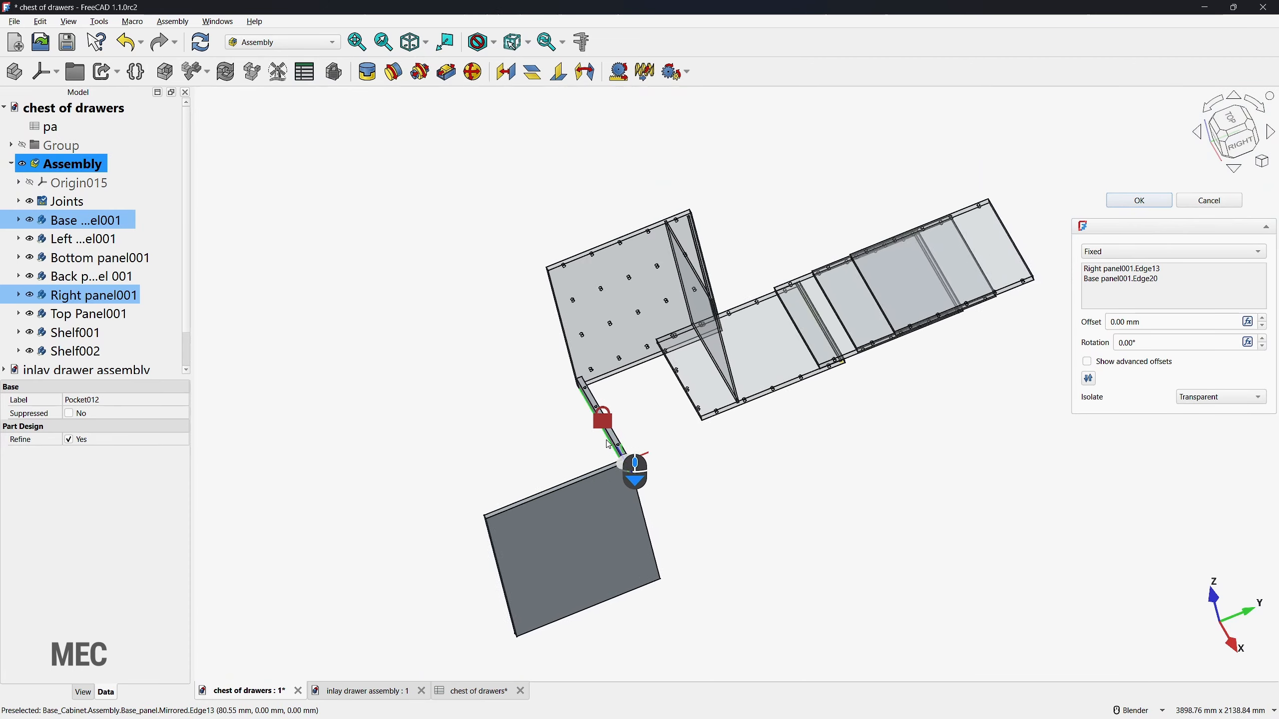
Step: Set the rotation of the Right panel's Fixed joint to 180° and finish the joint
{"action": "middle_click_drag", "start_coordinate": [398, 479], "coordinate": [486, 466]}
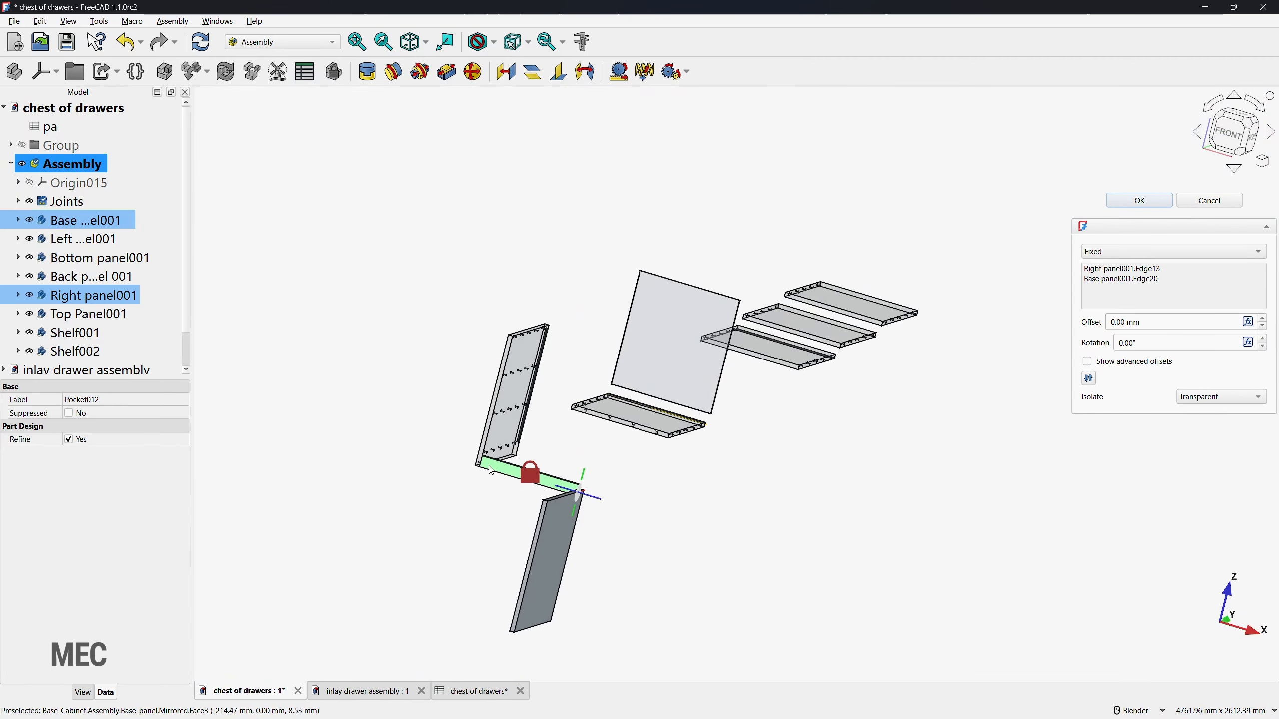
{"action": "scroll", "coordinate": [579, 494], "scroll_direction": "up", "scroll_amount": 5}
{"action": "scroll", "coordinate": [735, 328], "scroll_direction": "down", "scroll_amount": 6}
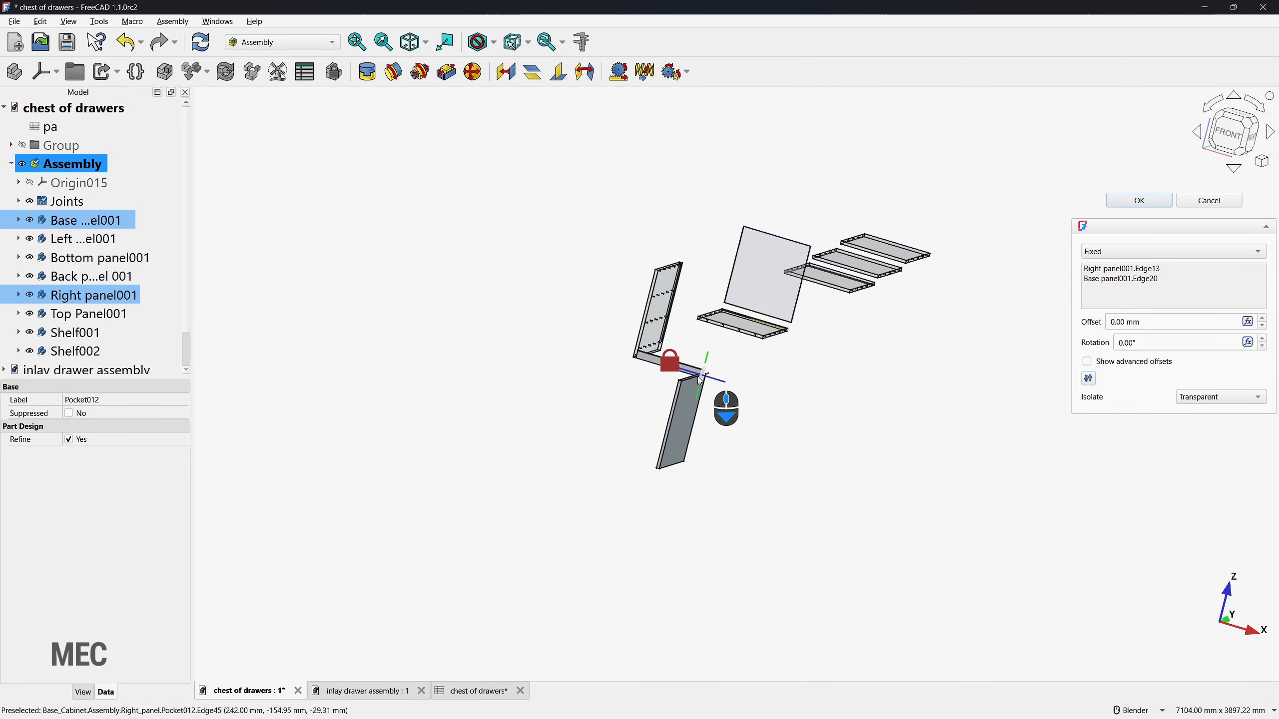
{"action": "scroll", "coordinate": [698, 376], "scroll_direction": "up", "scroll_amount": 6}
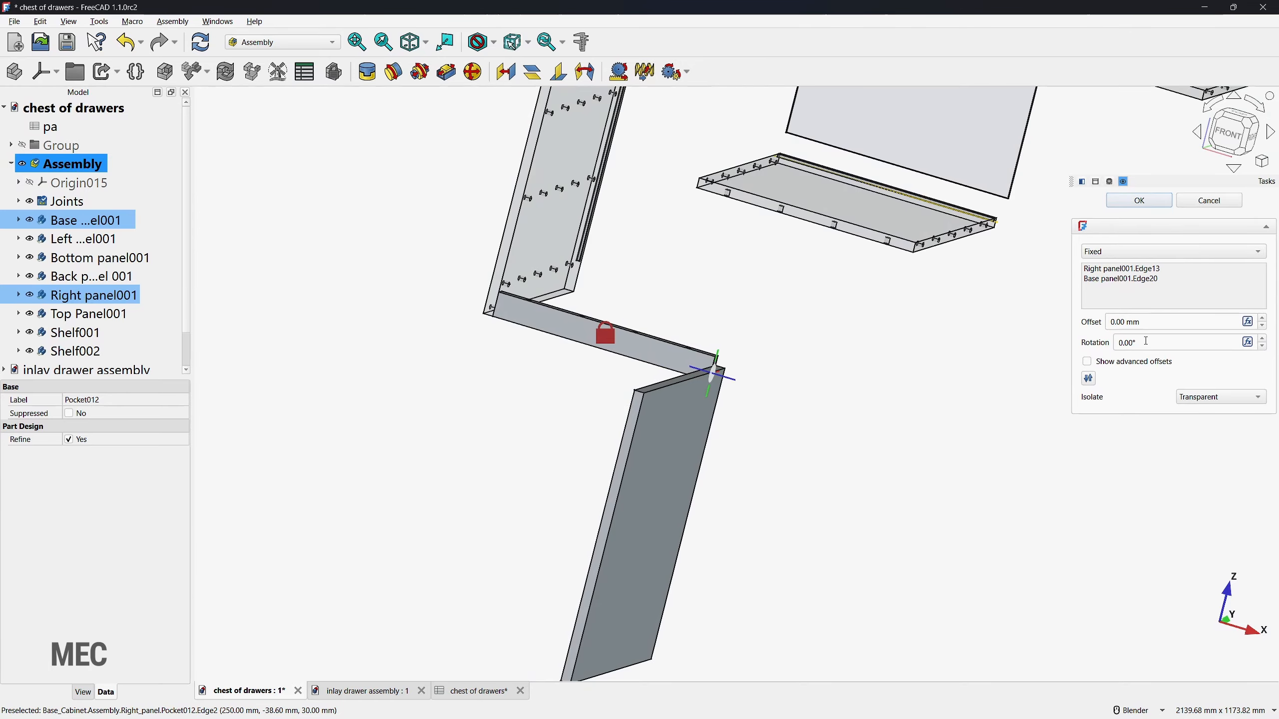
{"action": "type", "text": "180"}
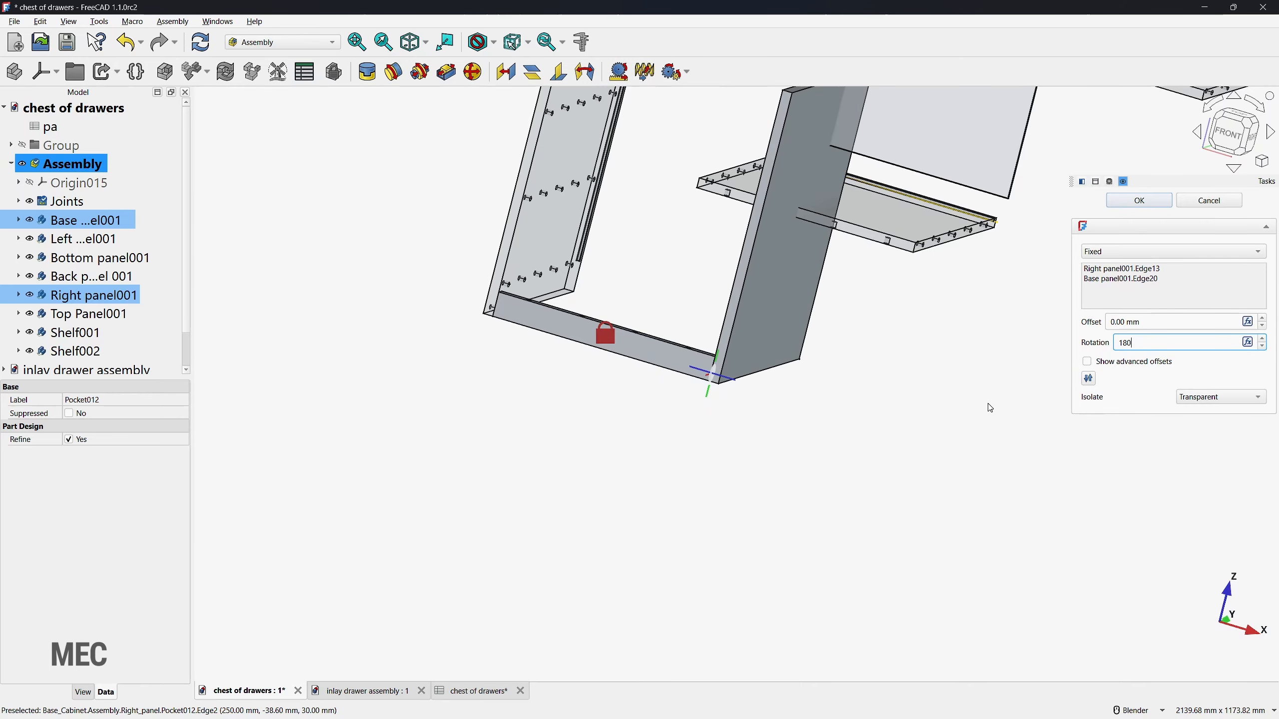
{"action": "left_click", "coordinate": [1139, 200]}
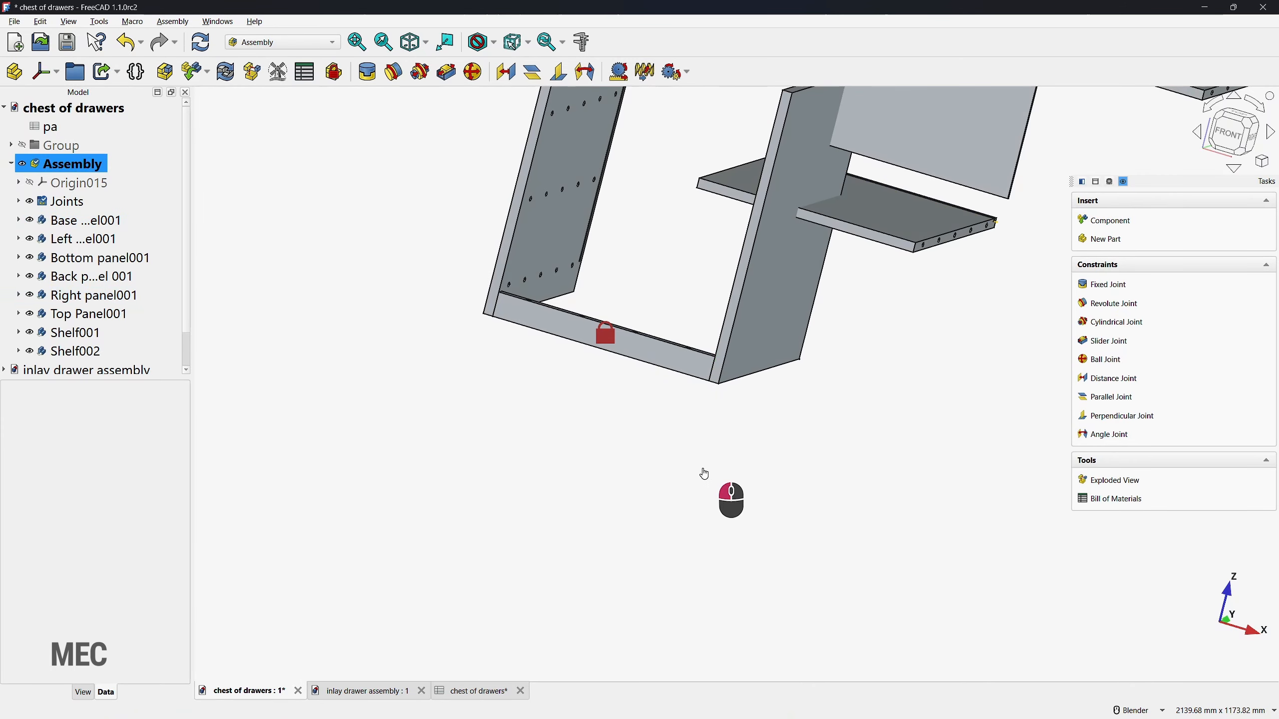
Step: Join the Bottom panel's lower front edge to the Base panel's upper front edge with a Fixed joint rotated 180°
{"action": "middle_click_drag", "start_coordinate": [762, 463], "coordinate": [757, 403]}
{"action": "scroll", "coordinate": [631, 401], "scroll_direction": "down", "scroll_amount": 2}
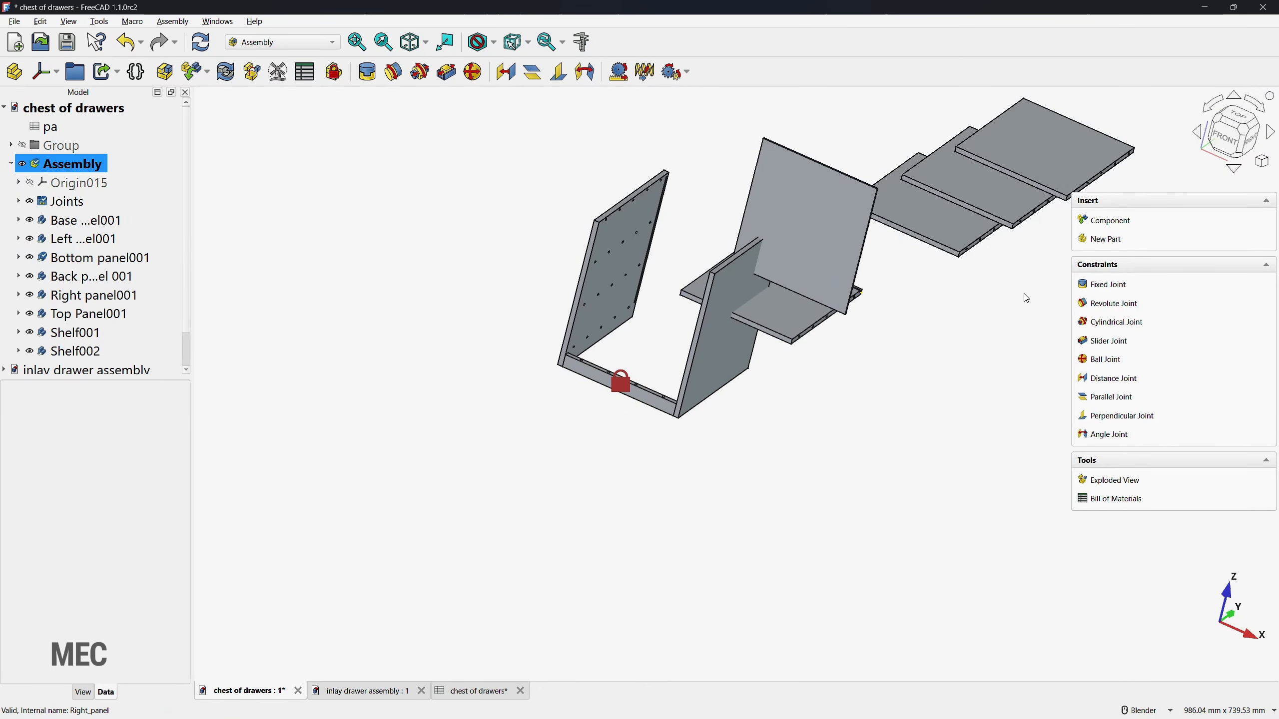
{"action": "left_click", "coordinate": [1106, 285]}
{"action": "scroll", "coordinate": [541, 492], "scroll_direction": "up", "scroll_amount": 4}
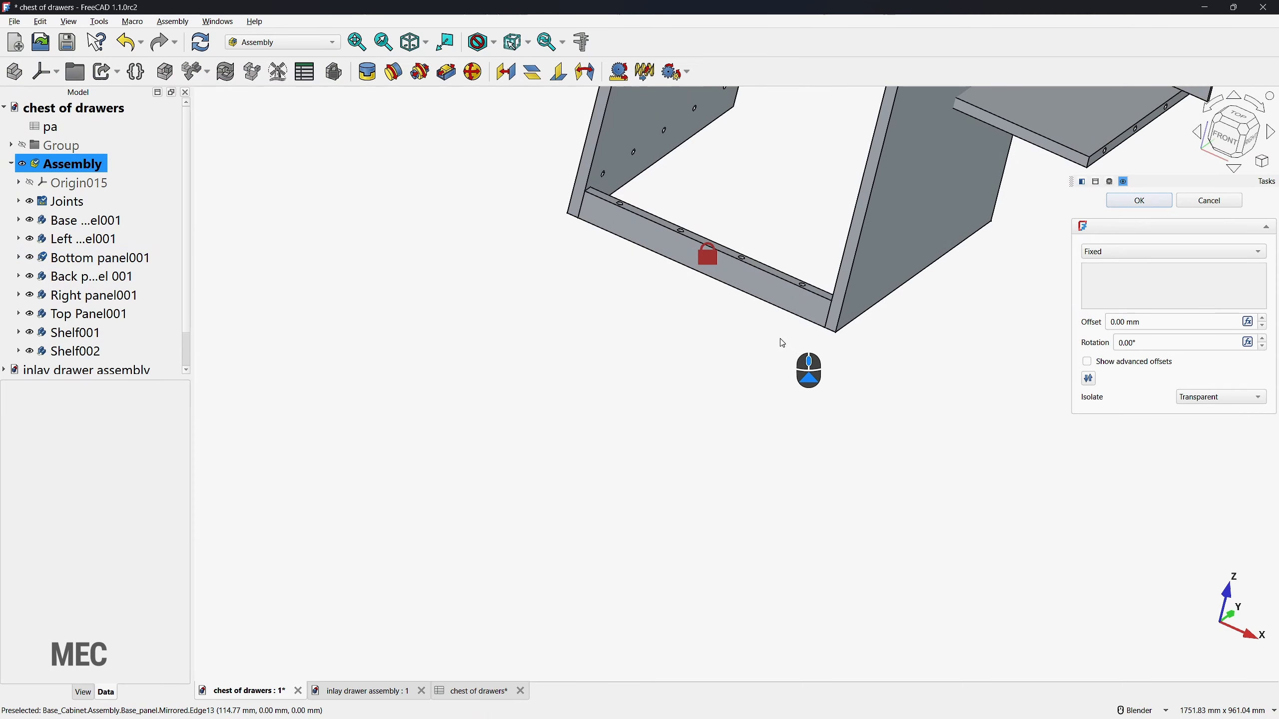
{"action": "left_click", "coordinate": [1002, 137]}
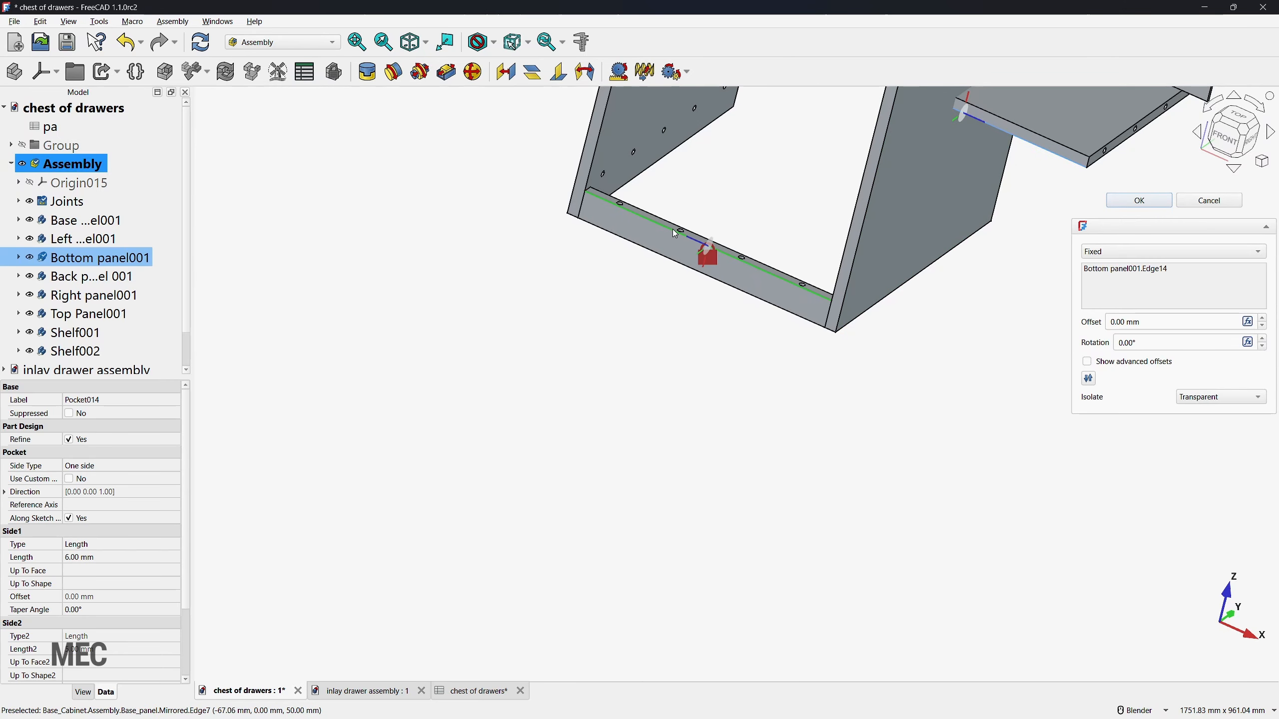
{"action": "left_click", "coordinate": [689, 241]}
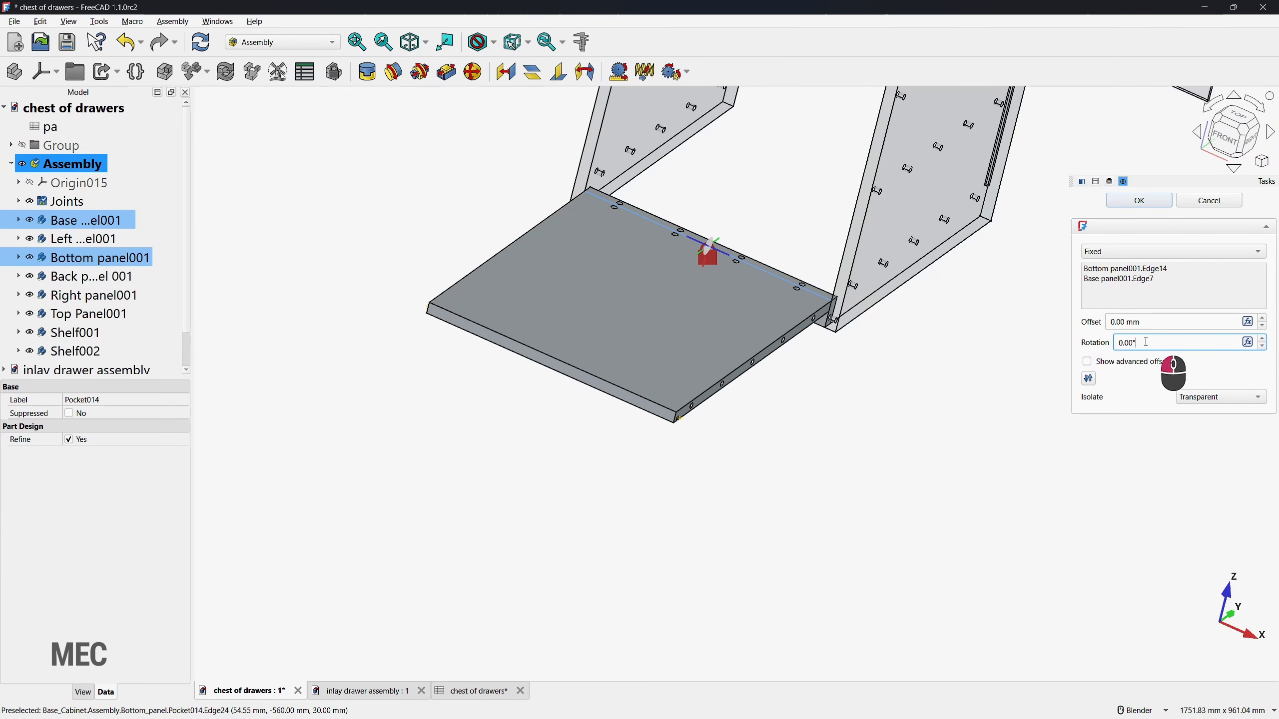
{"action": "type", "text": "180"}
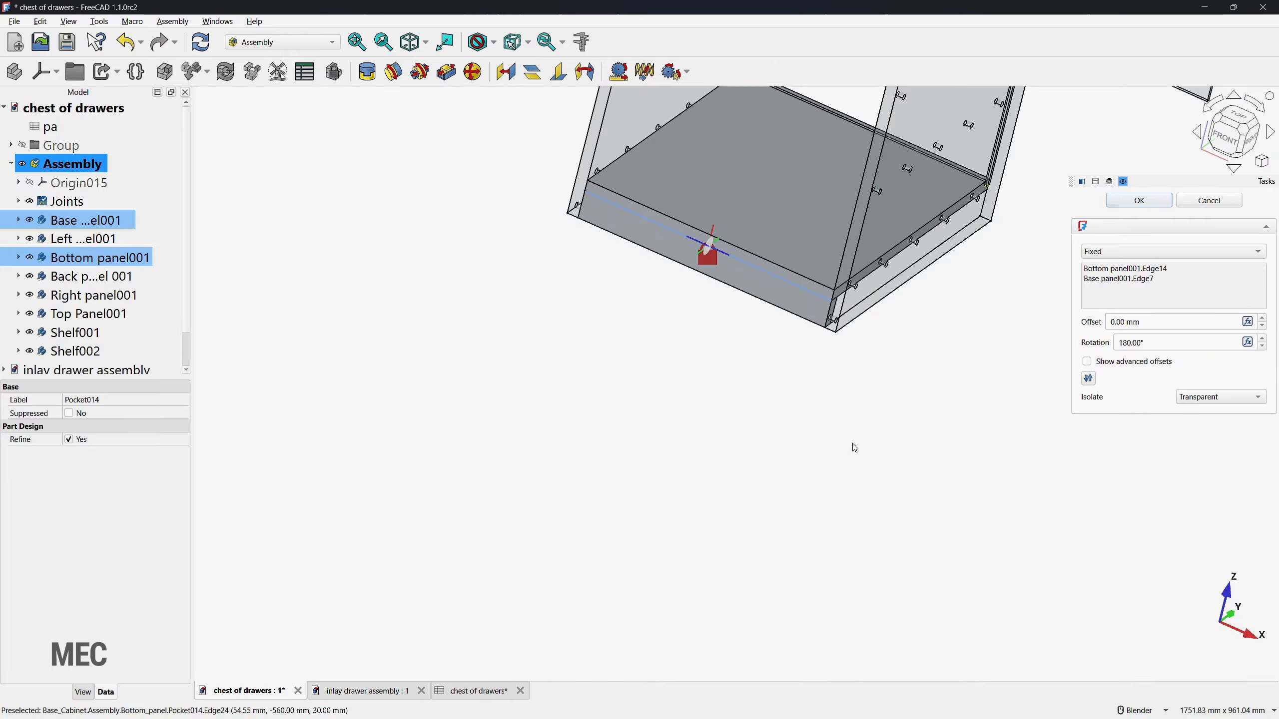
{"action": "left_click", "coordinate": [1139, 200]}
{"action": "scroll", "coordinate": [630, 408], "scroll_direction": "down", "scroll_amount": 3}
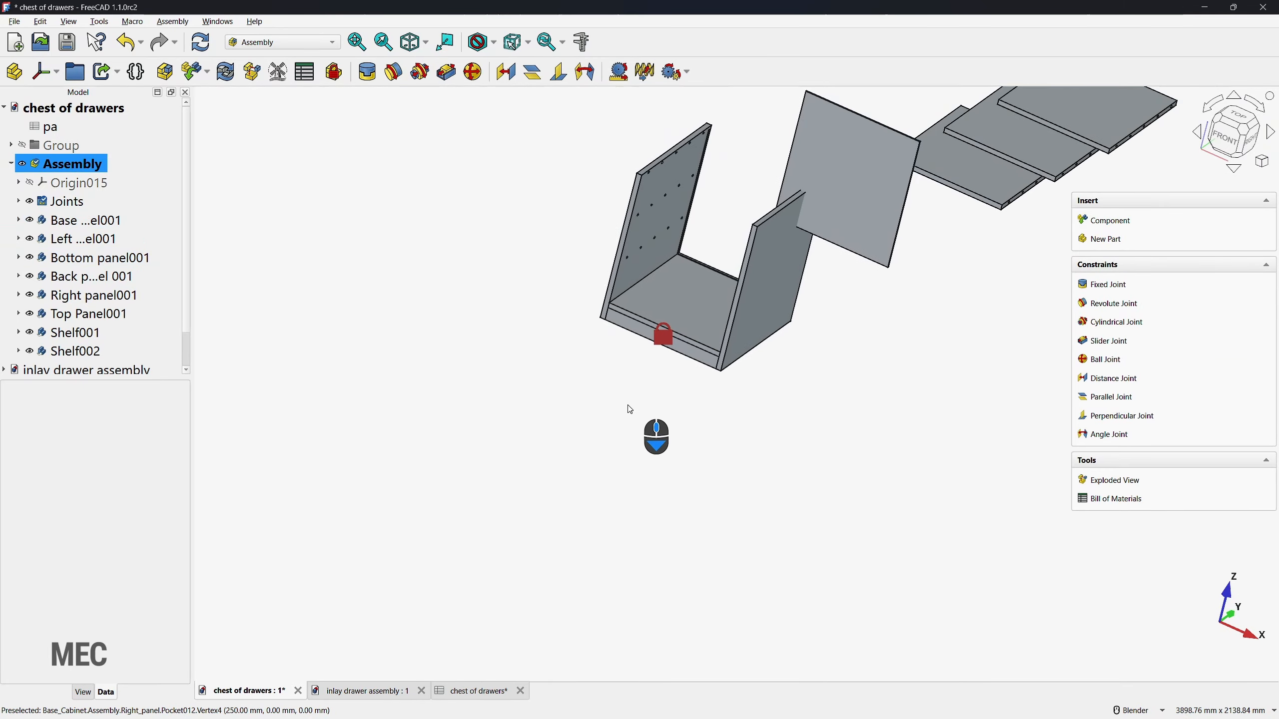
Step: Start a Fixed joint using the inner face of the rear groove in the Left panel
{"action": "middle_click_drag", "start_coordinate": [514, 422], "coordinate": [563, 436]}
{"action": "left_click", "coordinate": [1105, 284]}
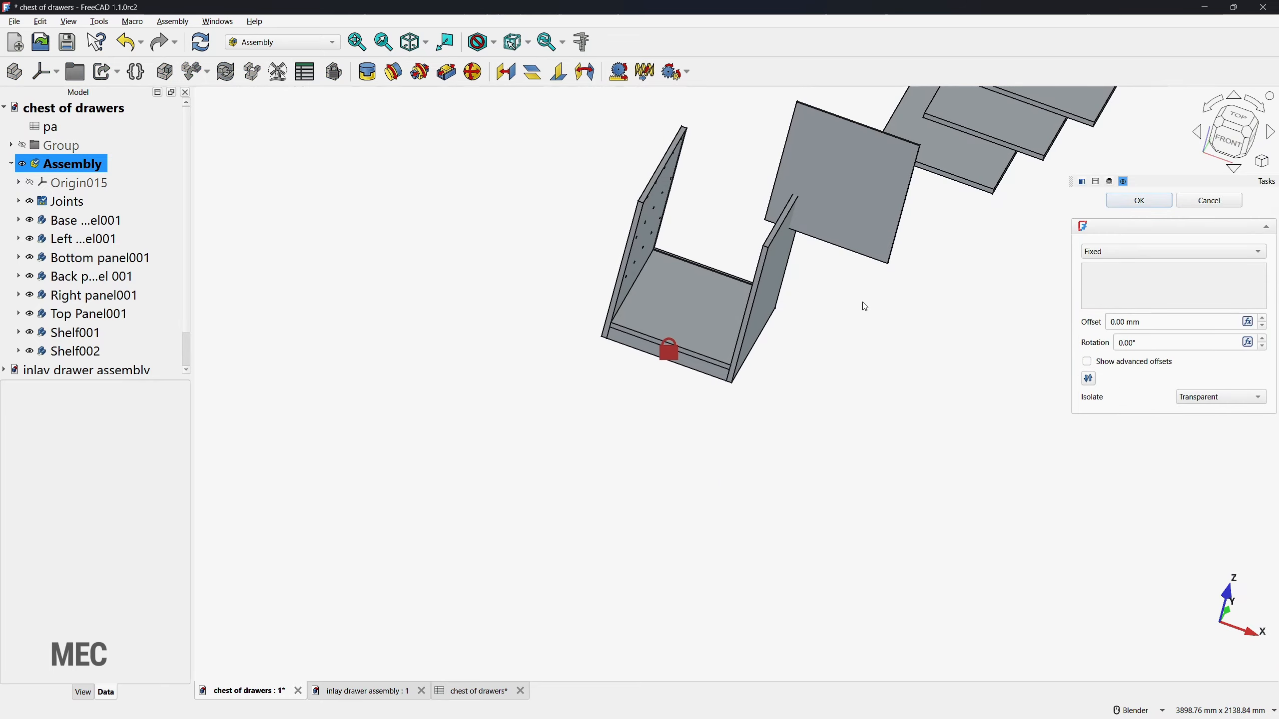
{"action": "middle_click_drag", "start_coordinate": [862, 303], "coordinate": [610, 174]}
{"action": "scroll", "coordinate": [781, 245], "scroll_direction": "up", "scroll_amount": 5}
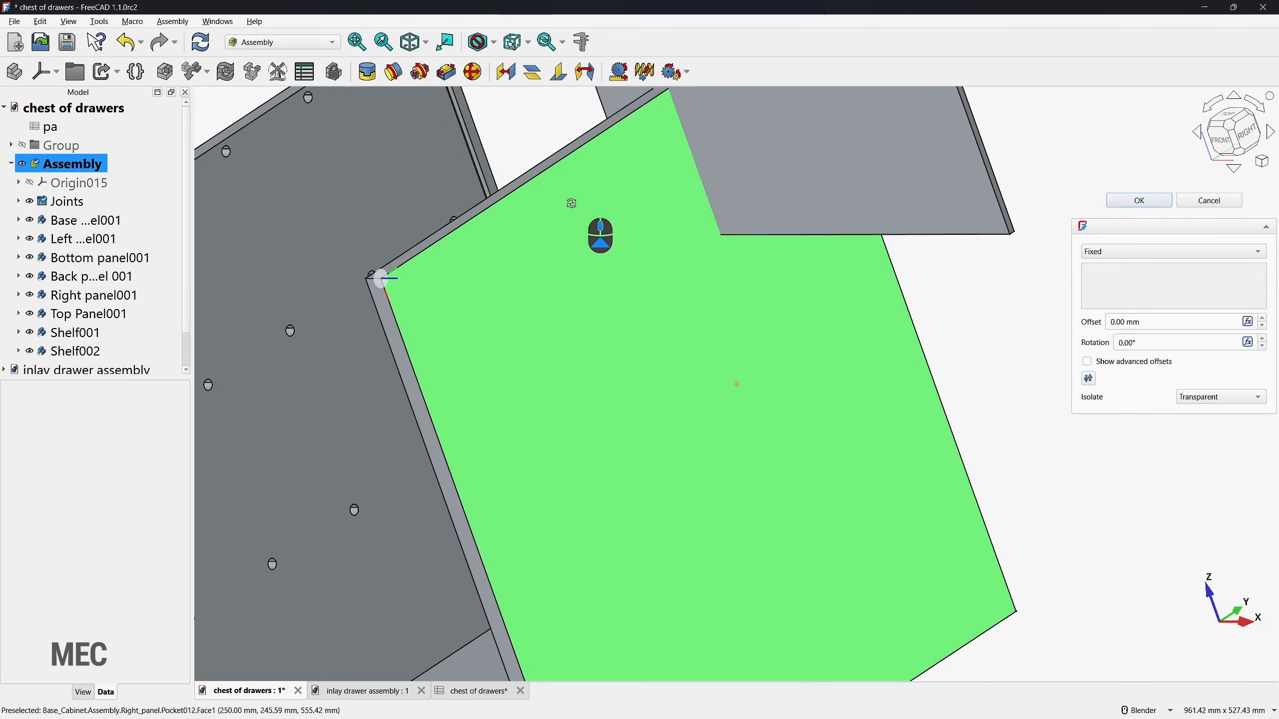
{"action": "scroll", "coordinate": [554, 227], "scroll_direction": "up", "scroll_amount": 3}
{"action": "scroll", "coordinate": [503, 242], "scroll_direction": "up", "scroll_amount": 3}
{"action": "scroll", "coordinate": [473, 236], "scroll_direction": "up", "scroll_amount": 3}
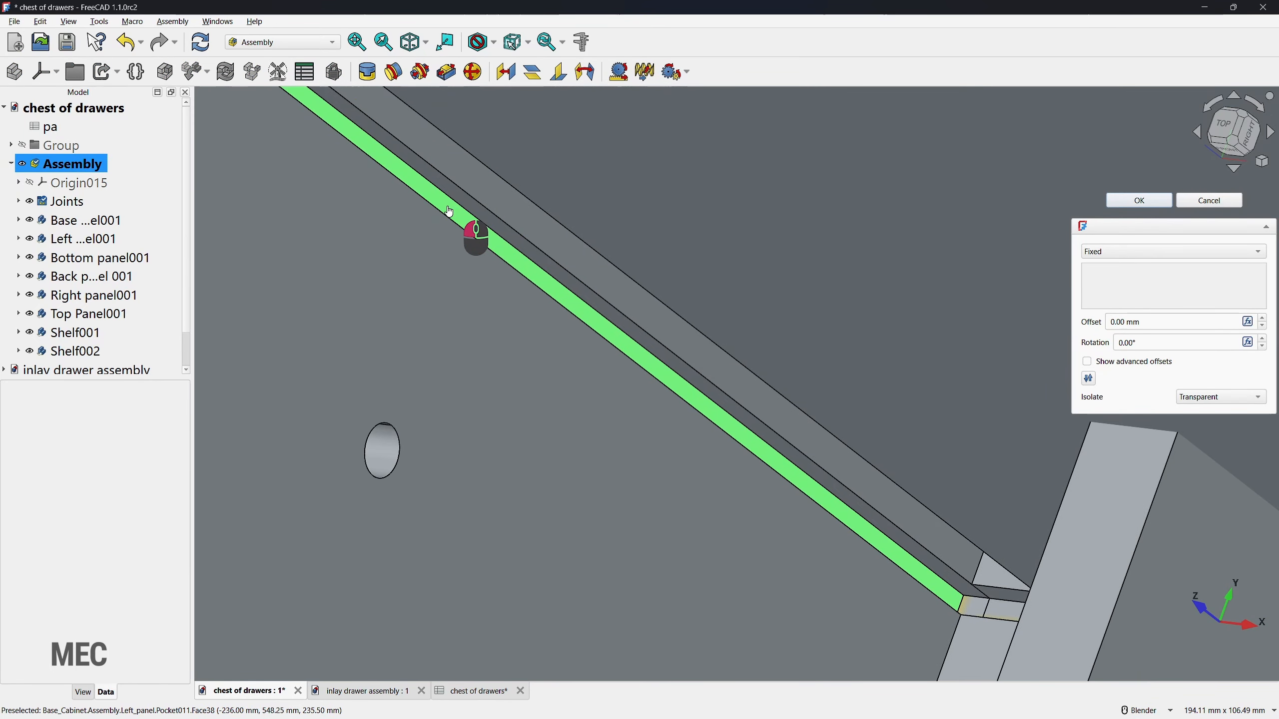
{"action": "left_click", "coordinate": [523, 254]}
{"action": "scroll", "coordinate": [509, 262], "scroll_direction": "down", "scroll_amount": 6}
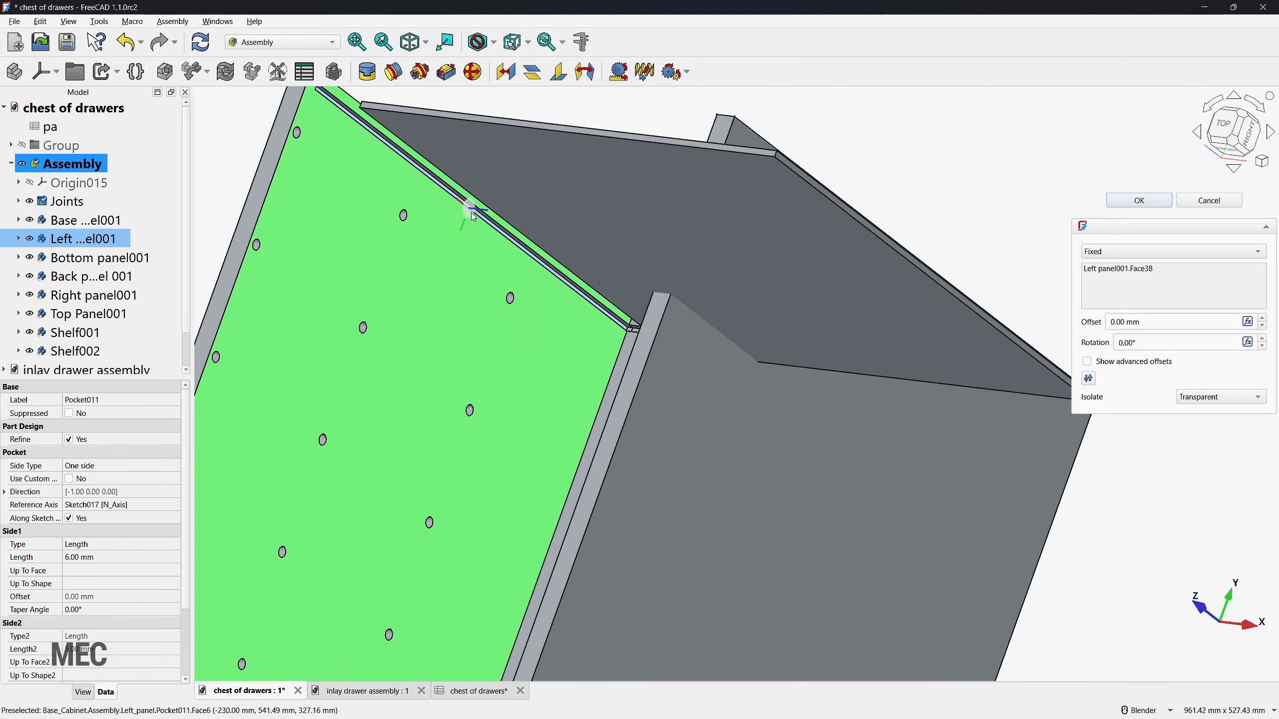
Step: Pair the groove face with the Back panel's narrow side face and finish the Fixed joint
{"action": "middle_click_drag", "start_coordinate": [491, 234], "coordinate": [570, 252]}
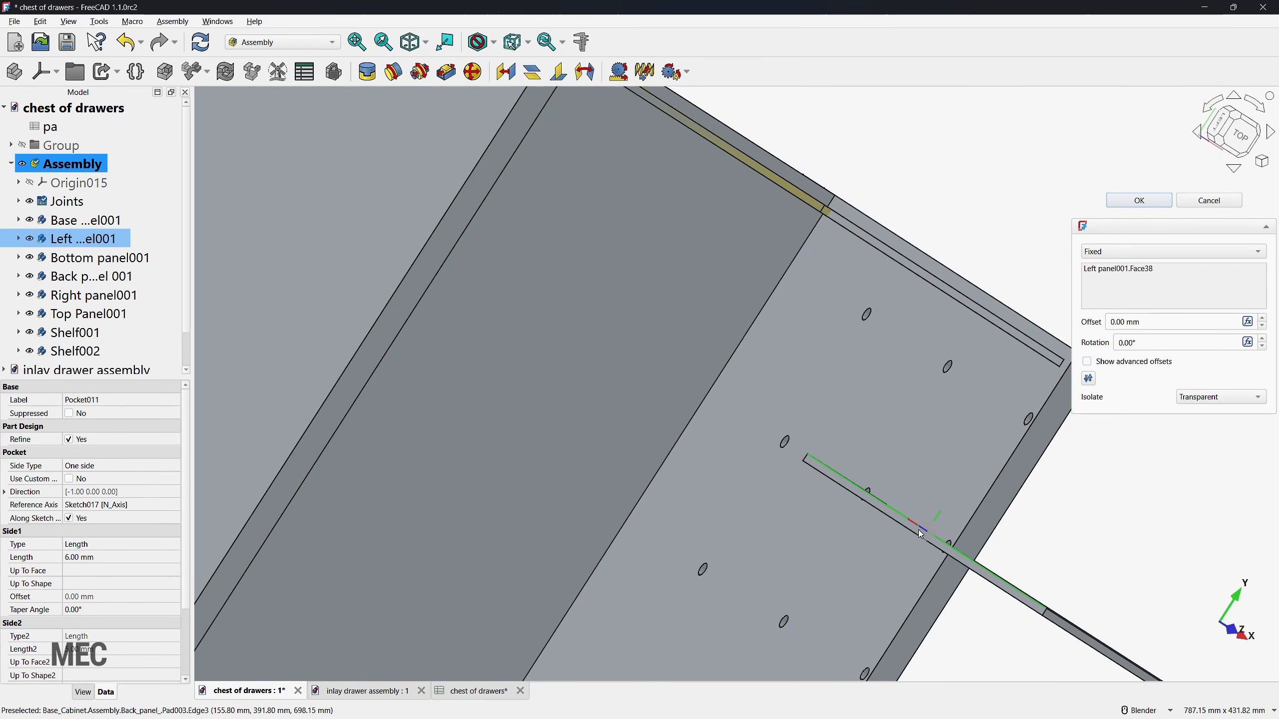
{"action": "scroll", "coordinate": [921, 533], "scroll_direction": "up", "scroll_amount": 5}
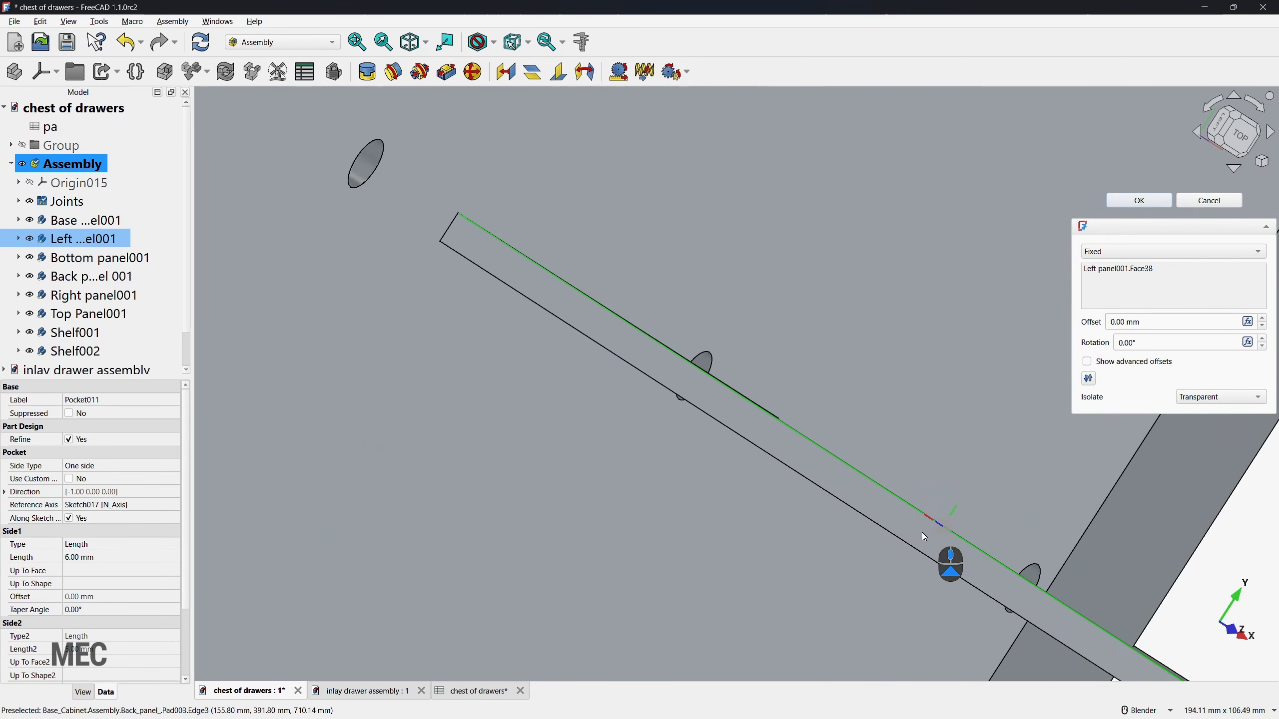
{"action": "left_click", "coordinate": [954, 547]}
{"action": "scroll", "coordinate": [831, 532], "scroll_direction": "down", "scroll_amount": 10}
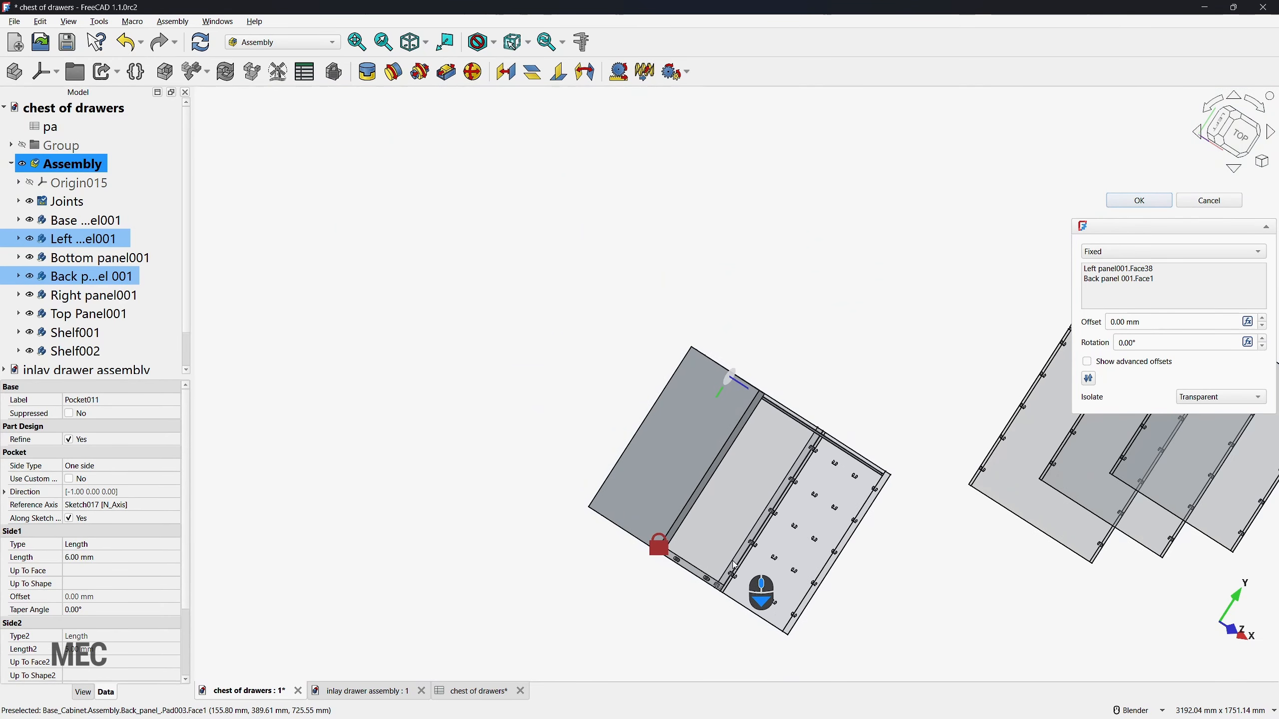
{"action": "middle_click_drag", "start_coordinate": [734, 565], "coordinate": [619, 459]}
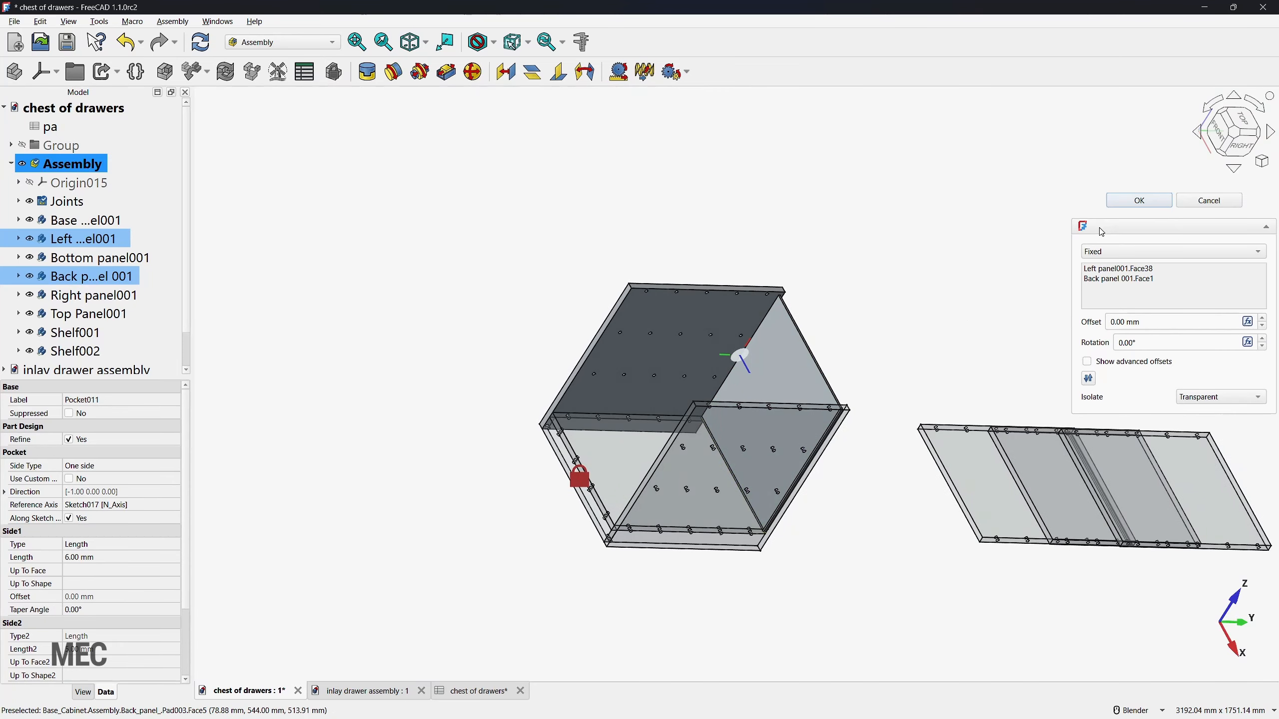
{"action": "left_click", "coordinate": [1128, 203]}
Step: Move the Top panel closer, to just above the open top of the cabinet
{"action": "scroll", "coordinate": [504, 453], "scroll_direction": "down", "scroll_amount": 2}
{"action": "middle_click_drag", "start_coordinate": [405, 456], "coordinate": [439, 485]}
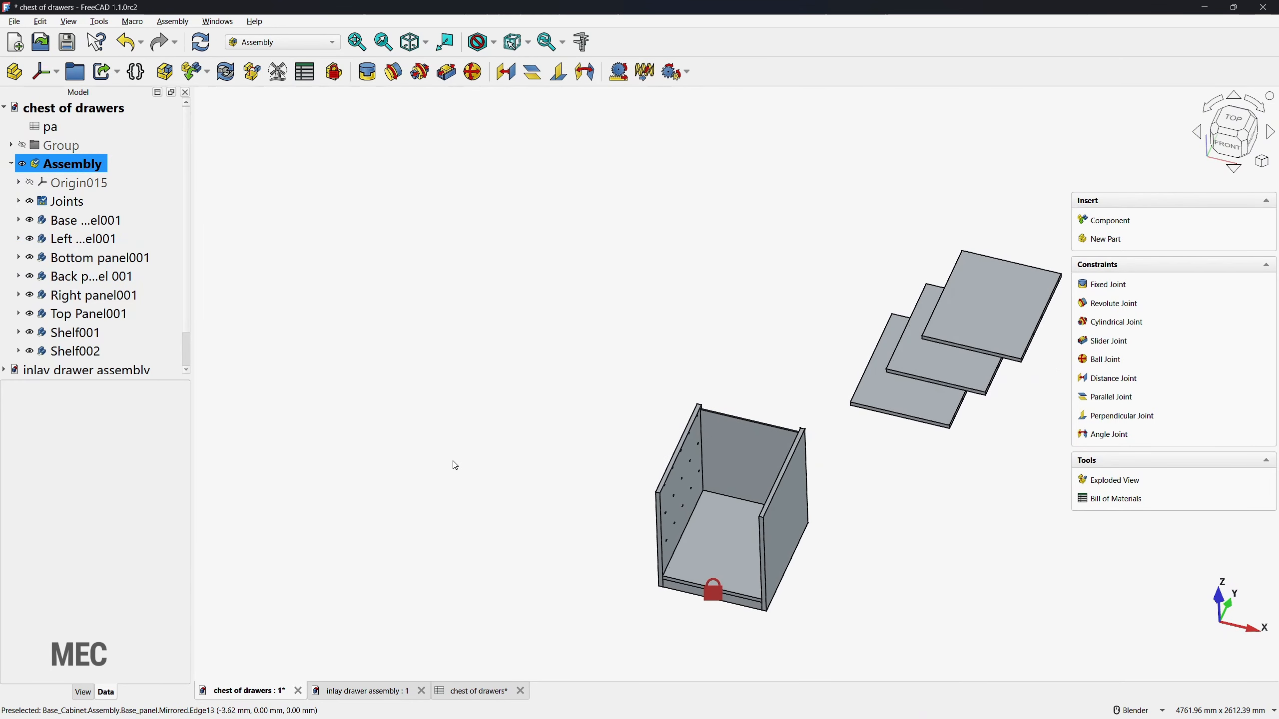
{"action": "double_click", "coordinate": [88, 313]}
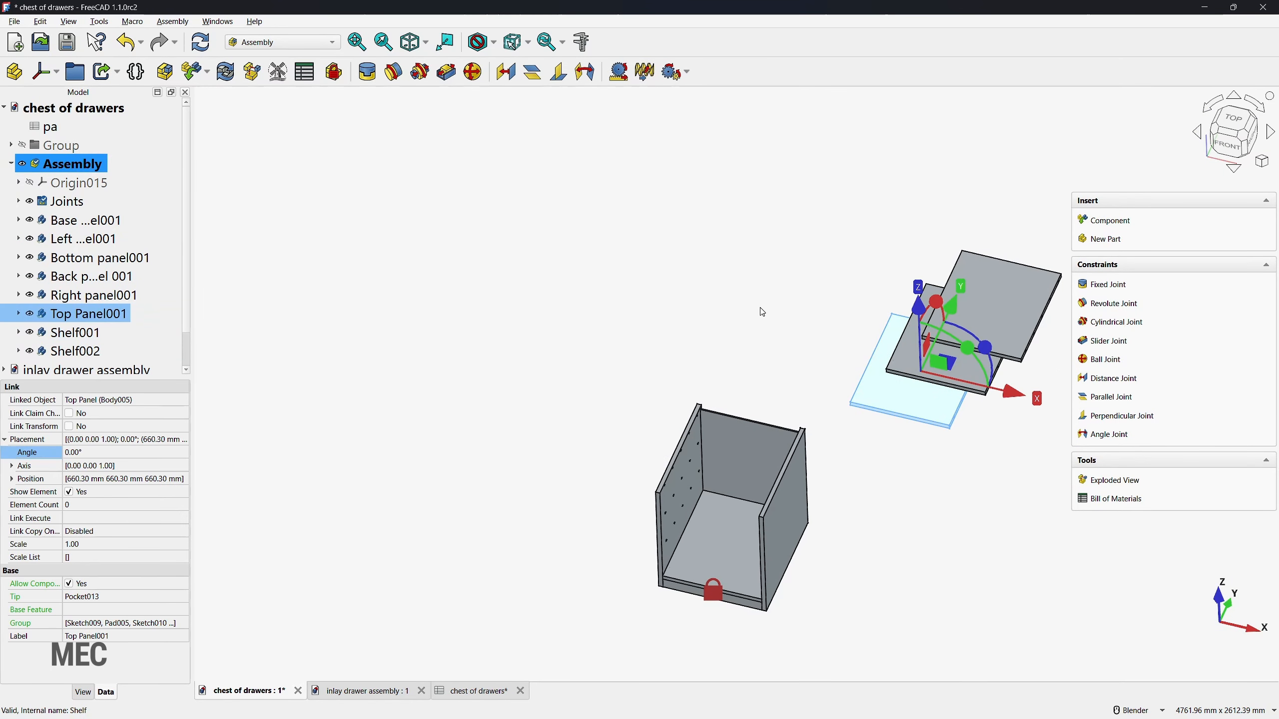
{"action": "left_click", "coordinate": [689, 359]}
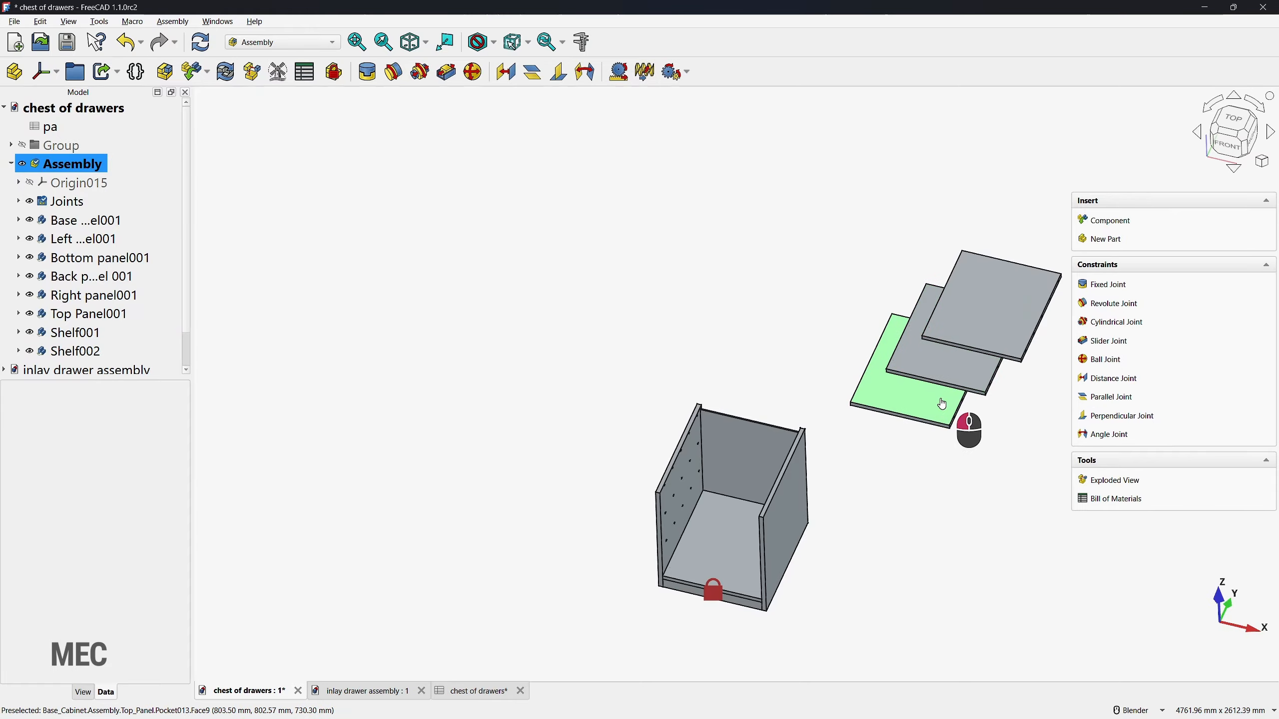
{"action": "left_click_drag", "start_coordinate": [942, 403], "coordinate": [799, 381]}
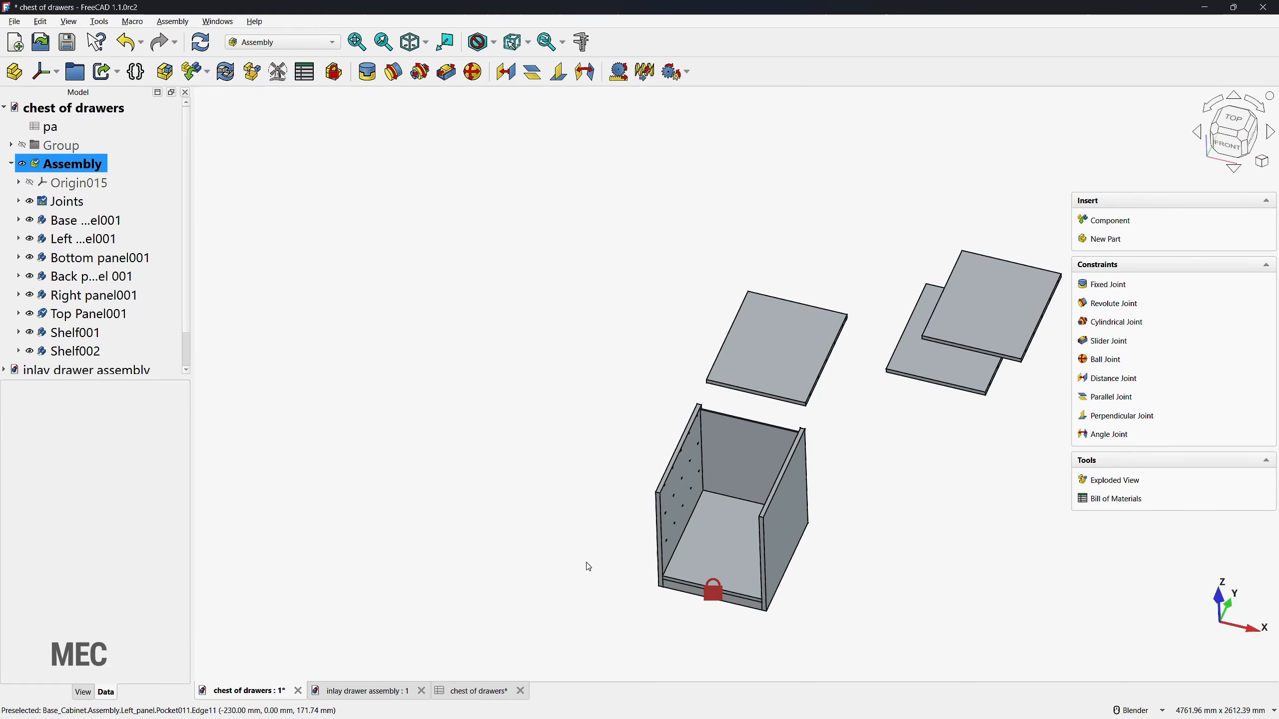
Step: Join the Top panel's upper front-right corner to the Right panel's upper inner front corner with a Fixed joint rotated 180°
{"action": "middle_click_drag", "start_coordinate": [586, 565], "coordinate": [544, 545]}
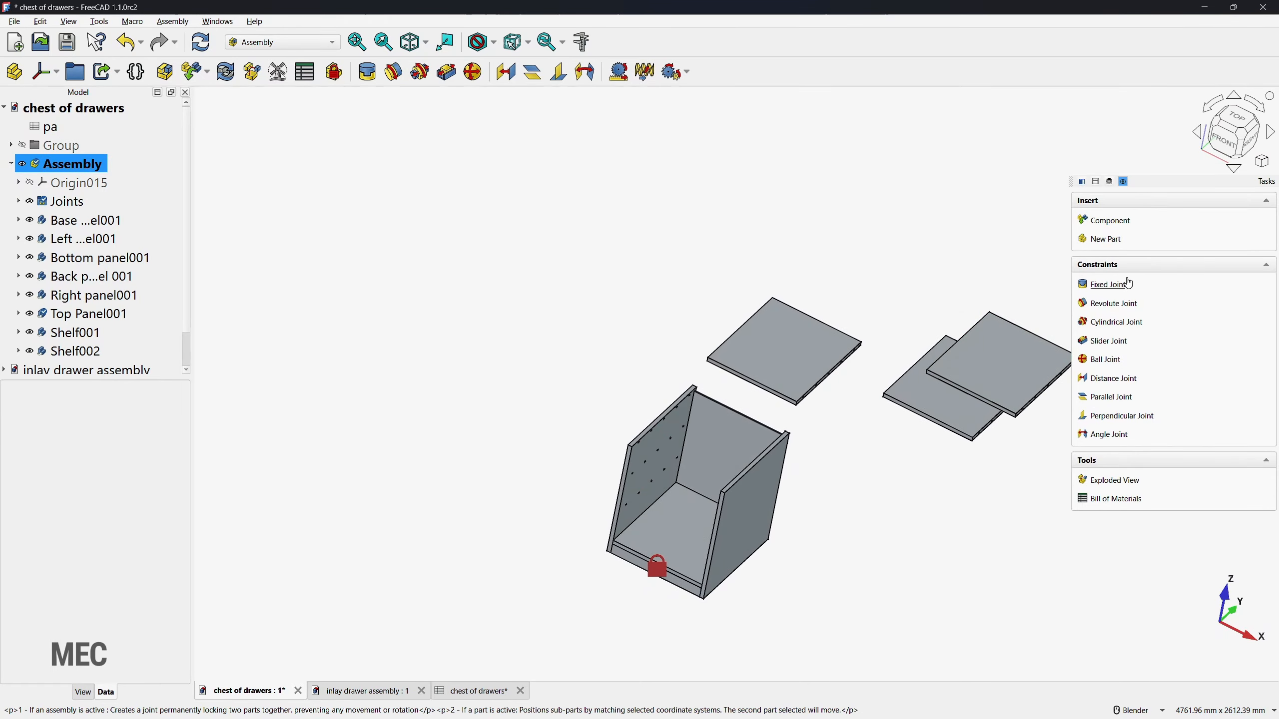
{"action": "left_click", "coordinate": [1111, 285]}
{"action": "scroll", "coordinate": [806, 433], "scroll_direction": "up", "scroll_amount": 4}
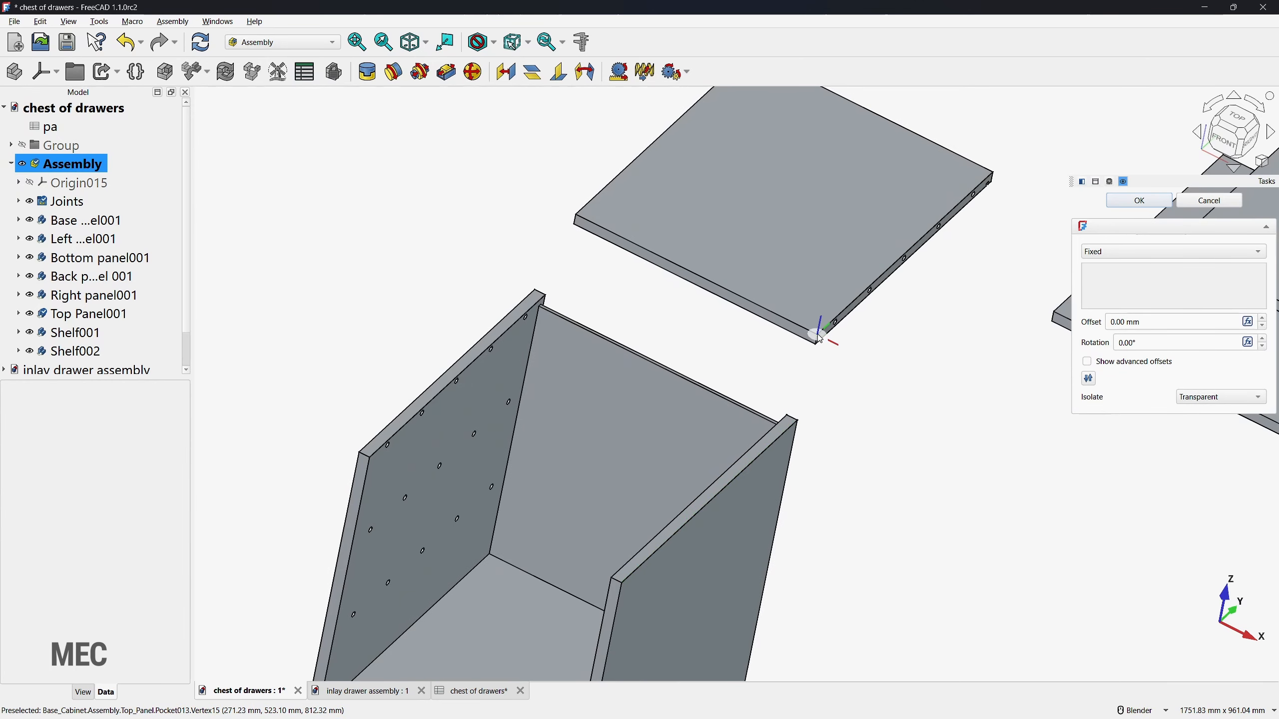
{"action": "left_click", "coordinate": [820, 340]}
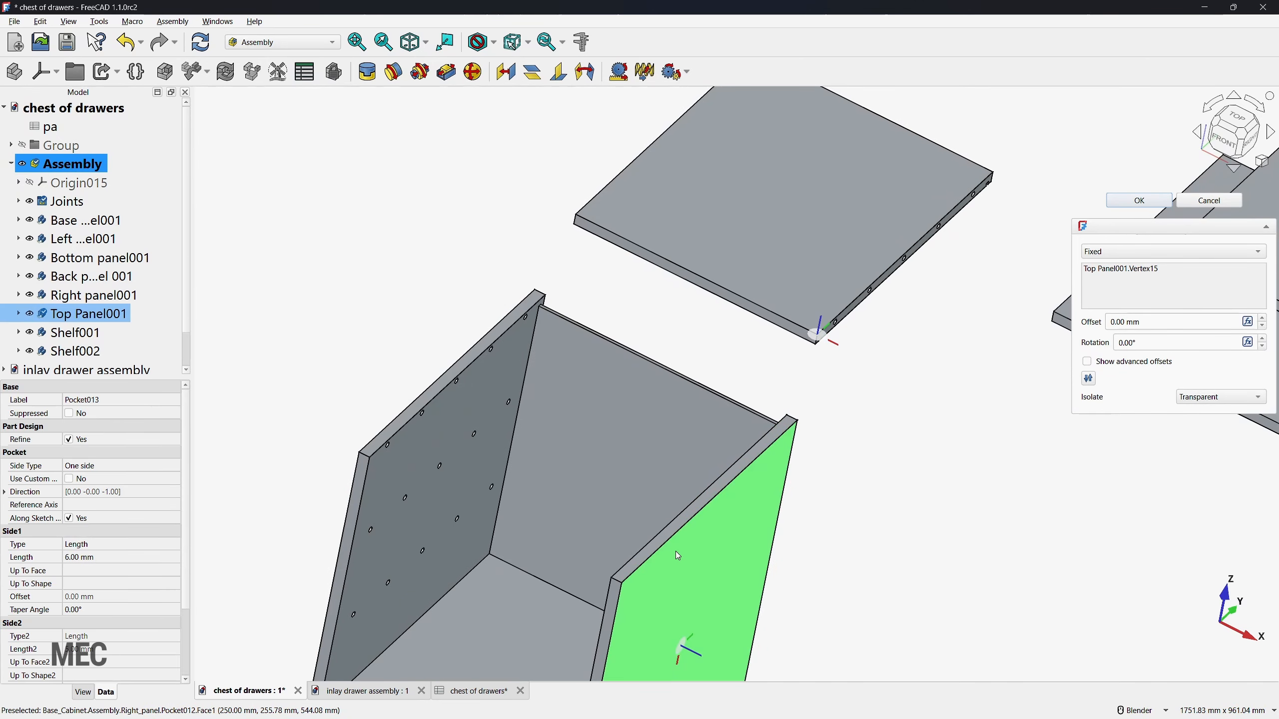
{"action": "left_click", "coordinate": [609, 586]}
{"action": "scroll", "coordinate": [609, 554], "scroll_direction": "down", "scroll_amount": 4}
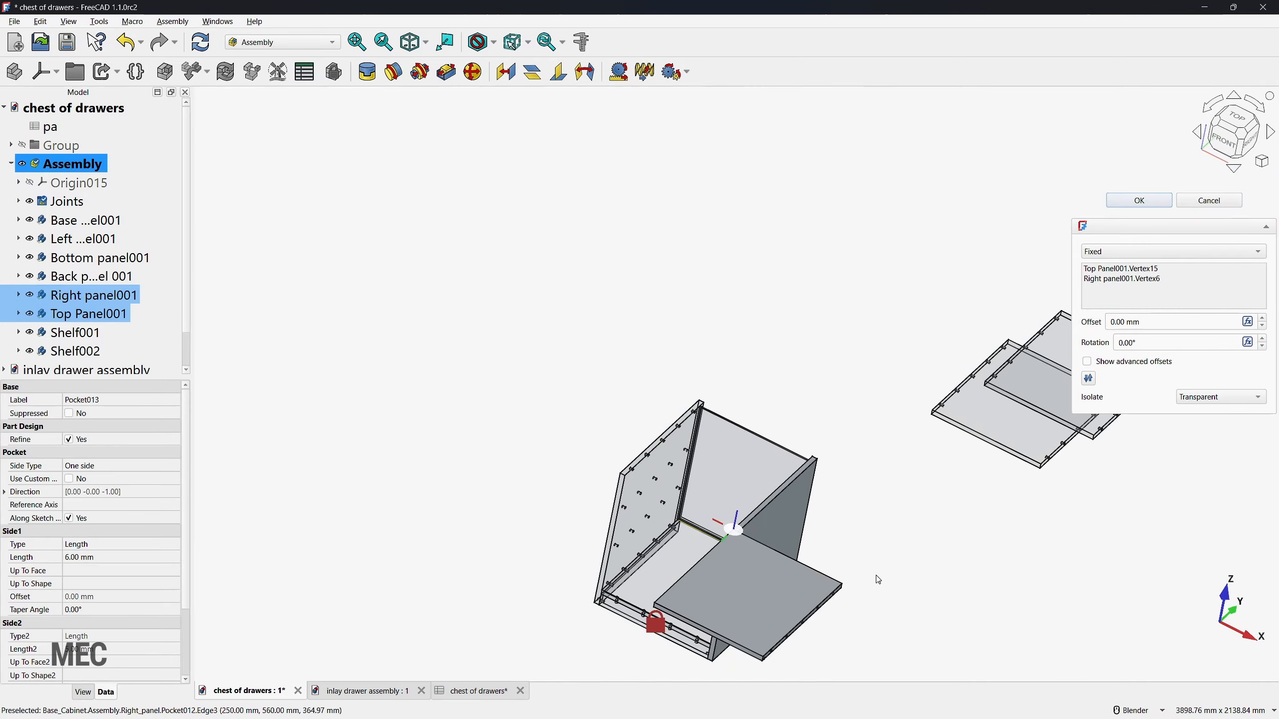
{"action": "left_click", "coordinate": [1153, 341]}
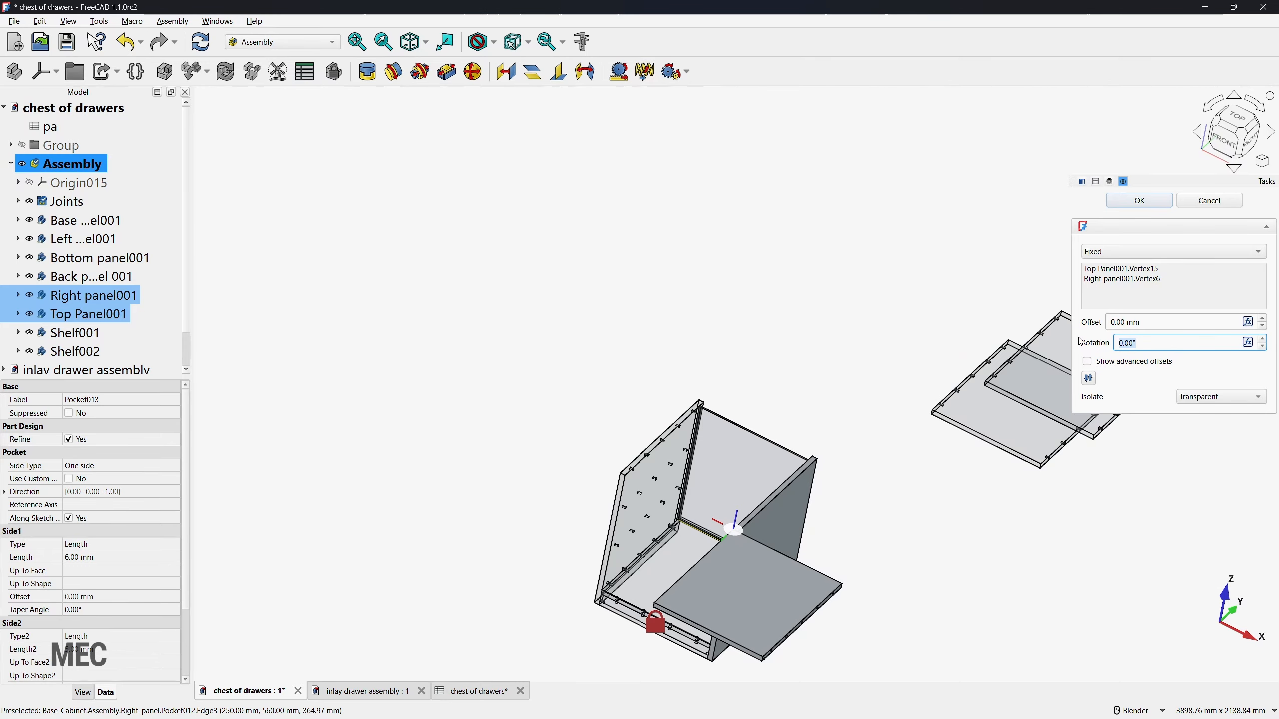
{"action": "type", "text": "180"}
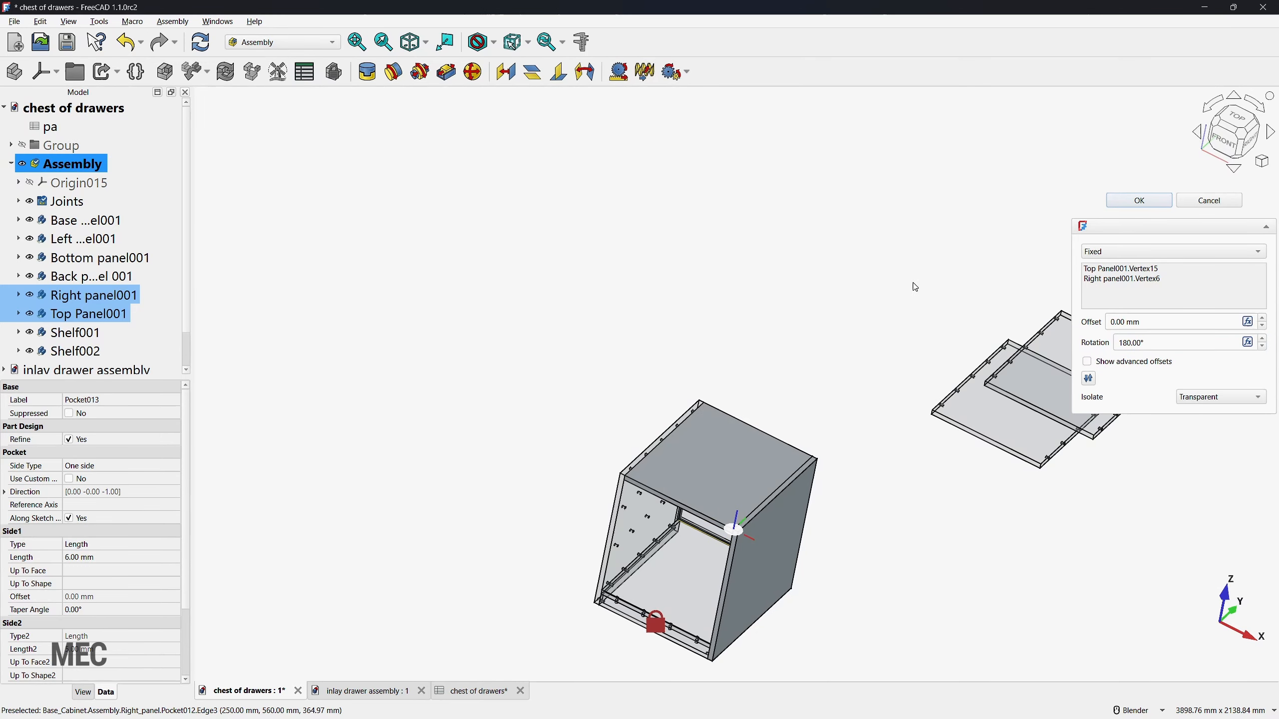
{"action": "left_click", "coordinate": [1140, 199]}
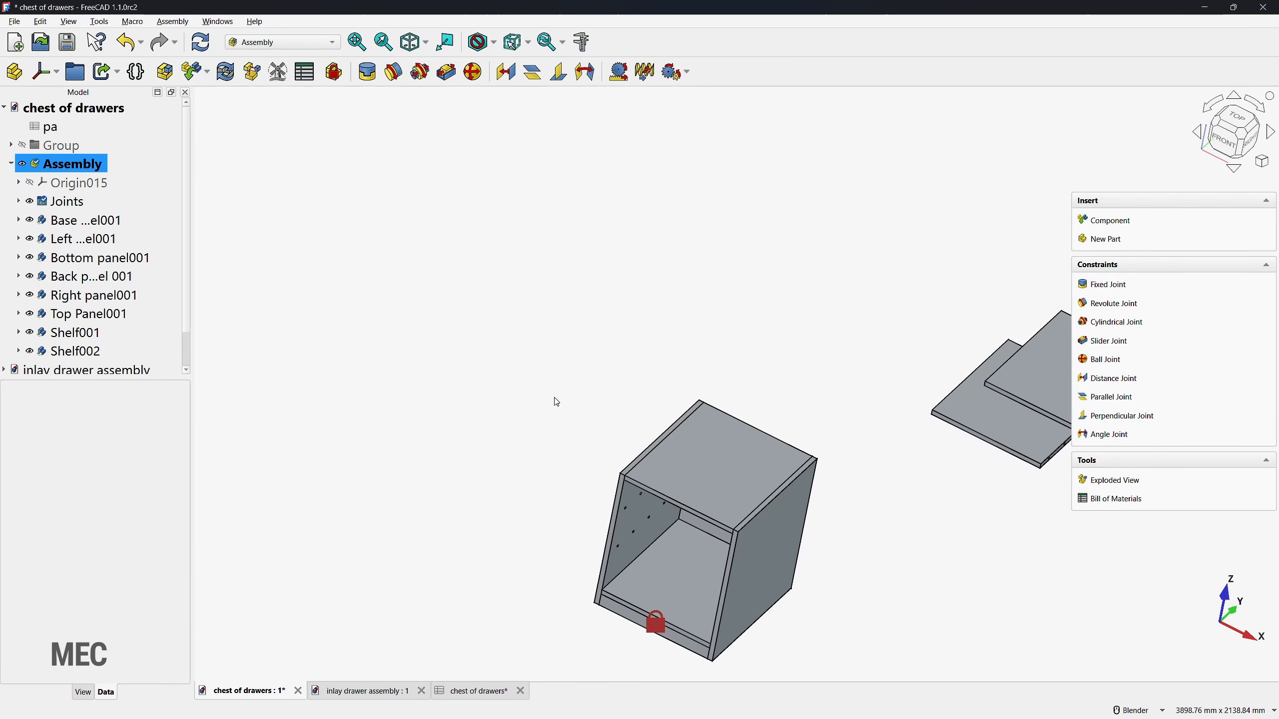
Step: Show the isometric view and move Shelf001 and Shelf002 apart, closer to the cabinet's right side
{"action": "key", "text": "0"}
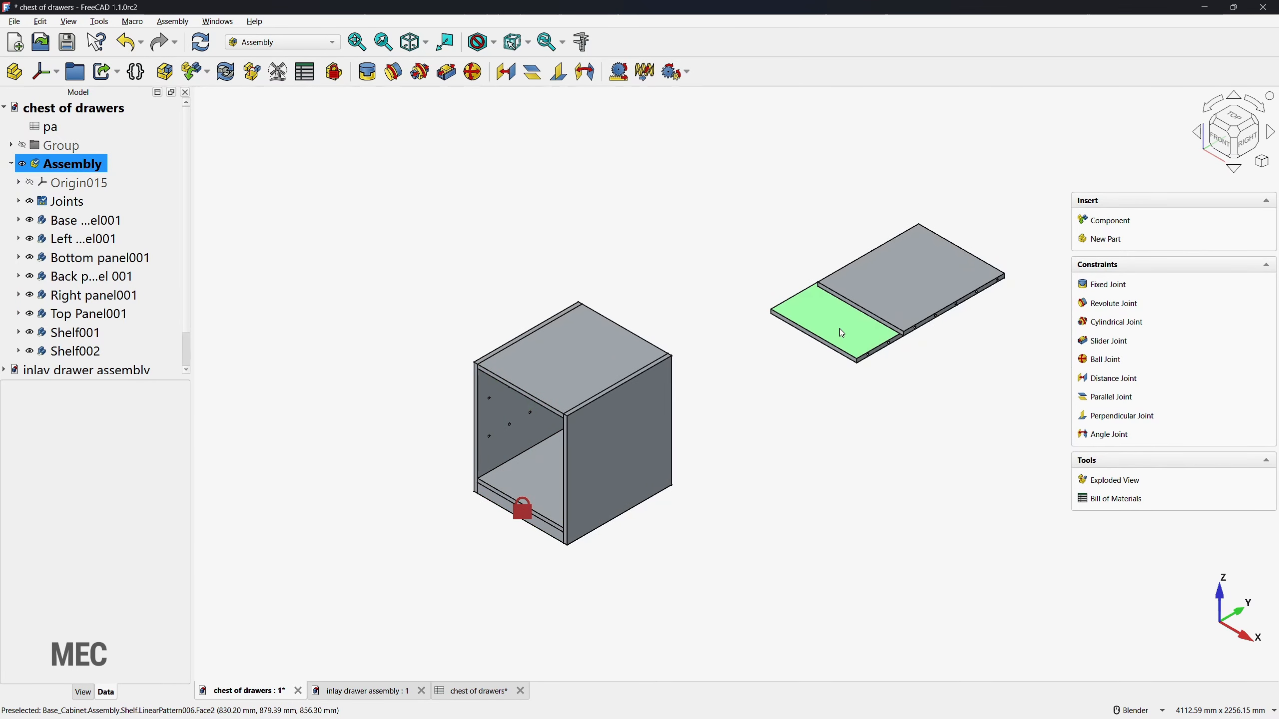
{"action": "left_click_drag", "start_coordinate": [842, 333], "coordinate": [701, 497]}
{"action": "left_click_drag", "start_coordinate": [921, 313], "coordinate": [817, 371]}
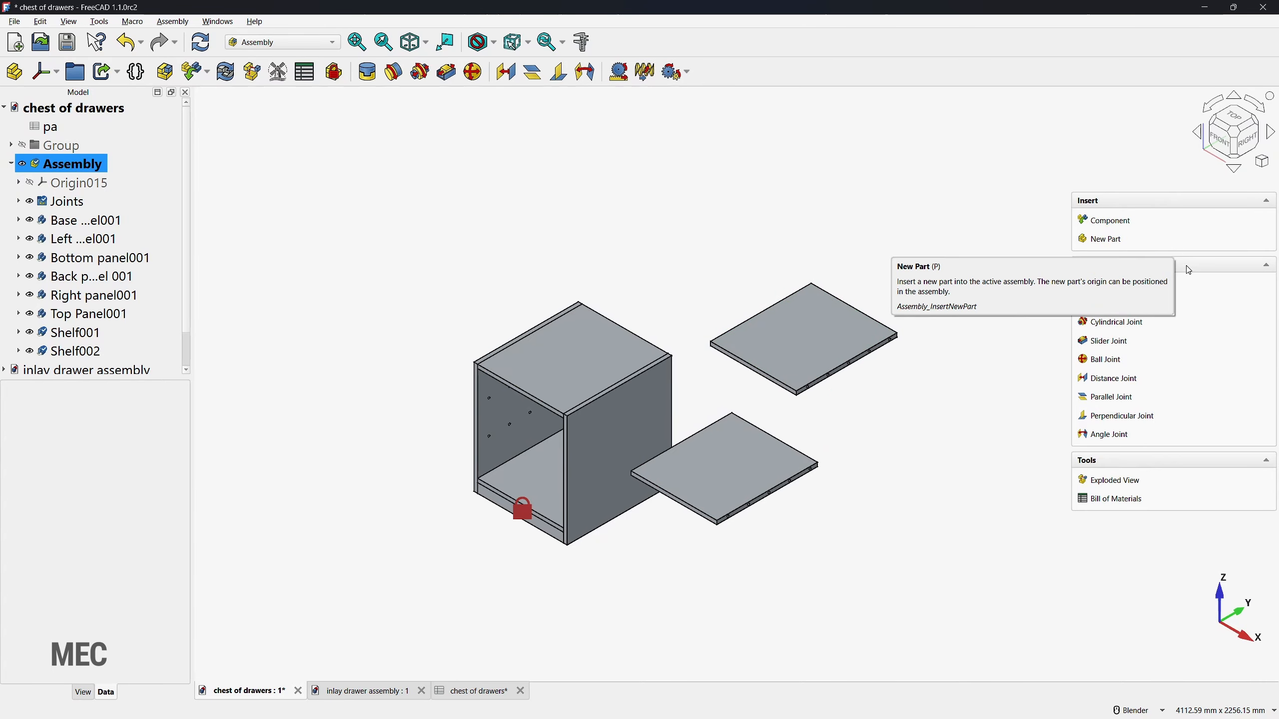
Step: Start a Fixed joint between the front dowel hole in Shelf001's right edge and the front hole of the Right panel's lower shelf row
{"action": "left_click", "coordinate": [1108, 285]}
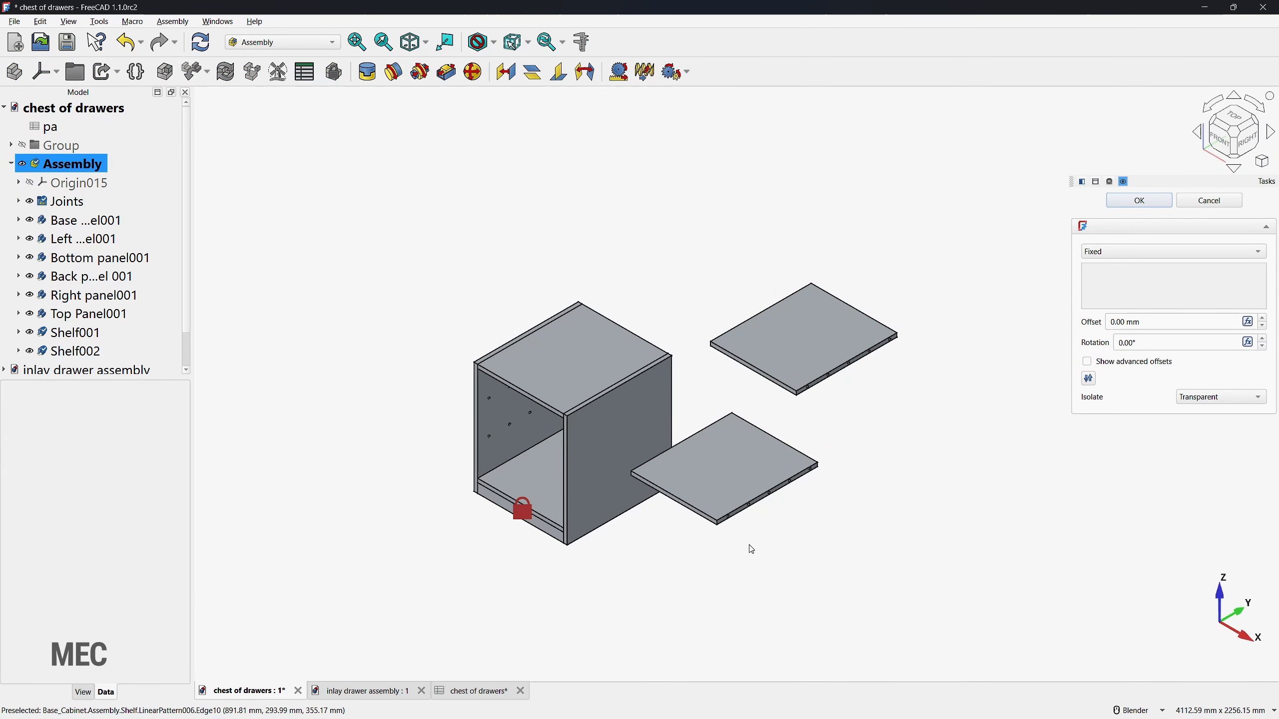
{"action": "scroll", "coordinate": [752, 549], "scroll_direction": "up", "scroll_amount": 5}
{"action": "scroll", "coordinate": [692, 462], "scroll_direction": "up", "scroll_amount": 6}
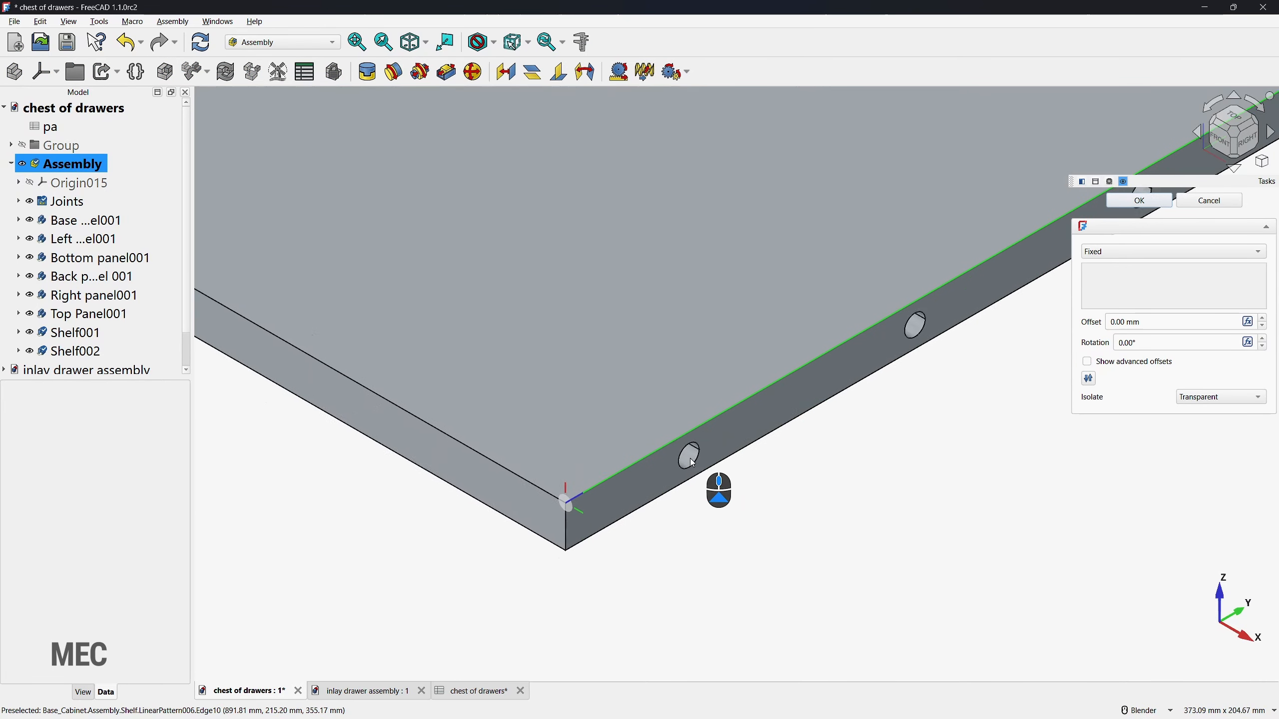
{"action": "left_click", "coordinate": [689, 470]}
{"action": "scroll", "coordinate": [904, 428], "scroll_direction": "down", "scroll_amount": 9}
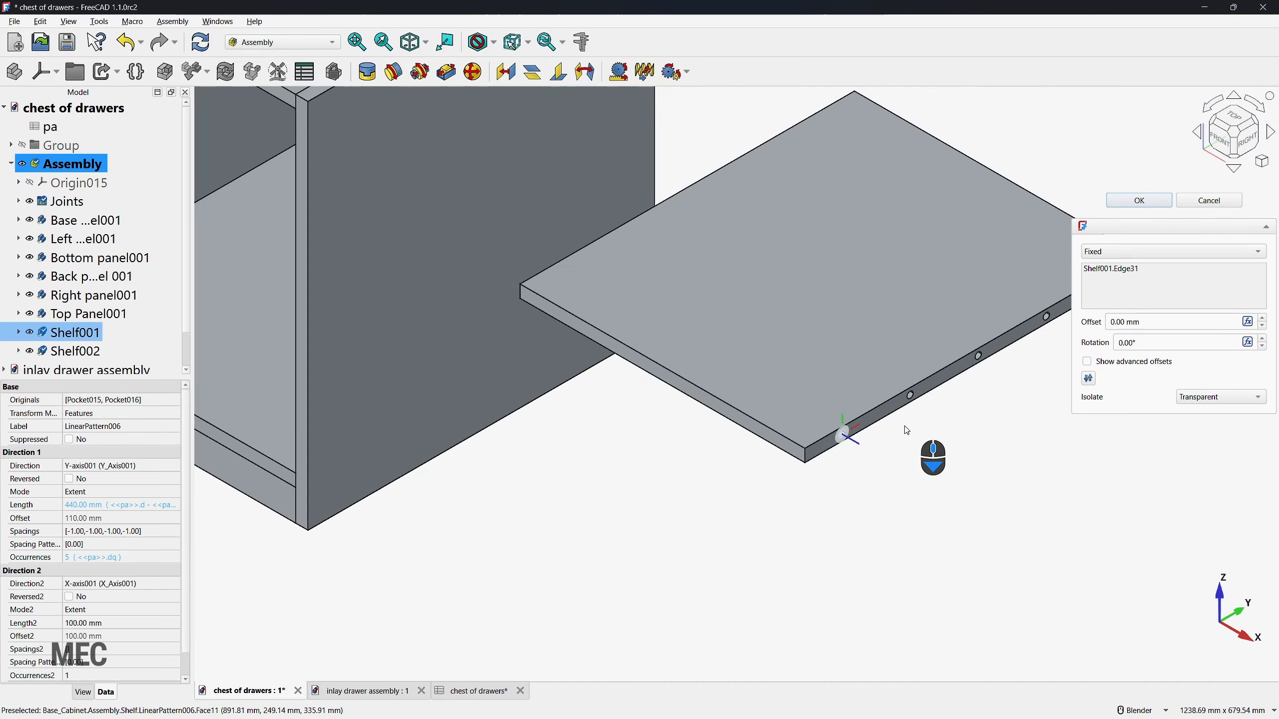
{"action": "middle_click_drag", "start_coordinate": [563, 443], "coordinate": [806, 439]}
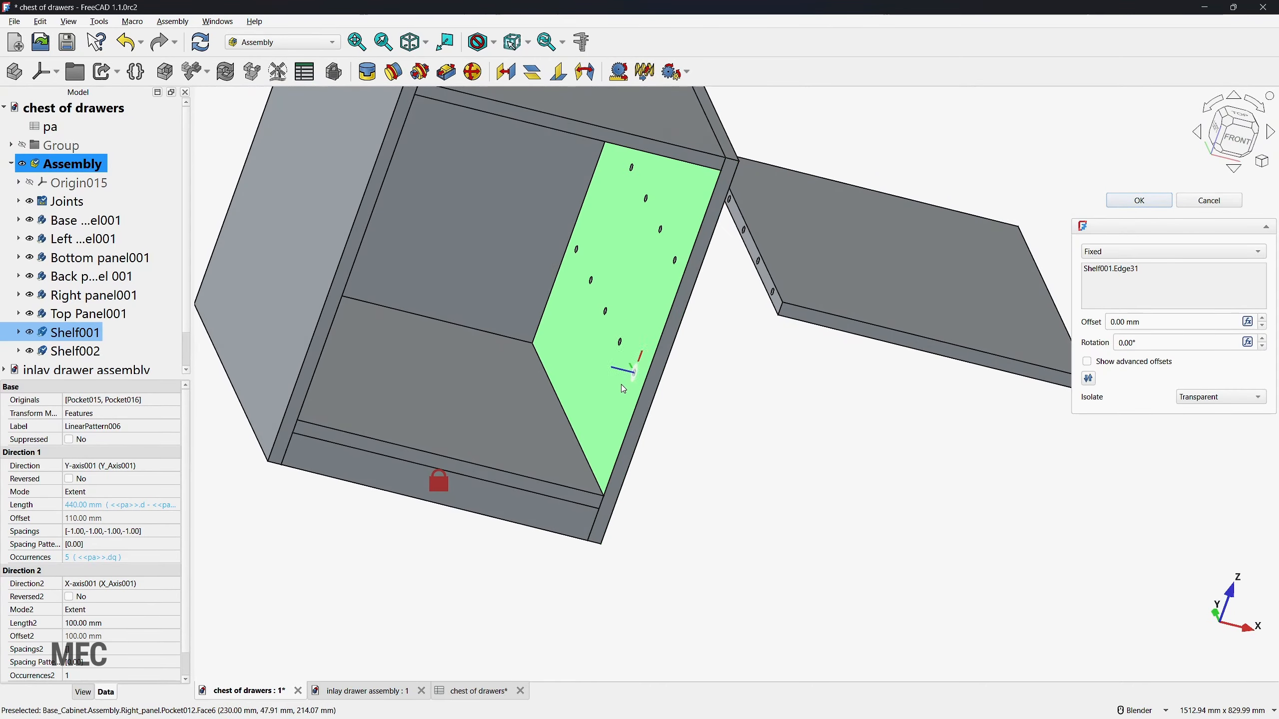
{"action": "scroll", "coordinate": [650, 360], "scroll_direction": "up", "scroll_amount": 6}
{"action": "left_click", "coordinate": [706, 351]}
{"action": "scroll", "coordinate": [715, 347], "scroll_direction": "down", "scroll_amount": 6}
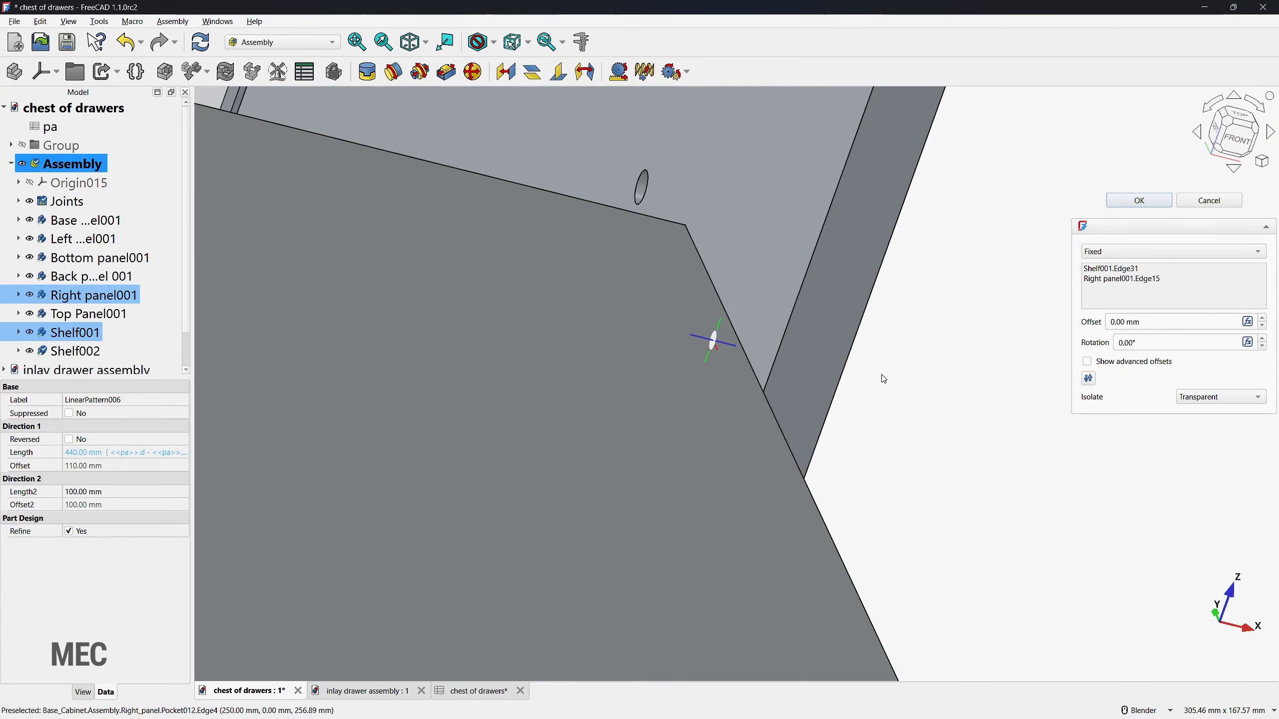
{"action": "scroll", "coordinate": [811, 358], "scroll_direction": "up", "scroll_amount": 3}
{"action": "scroll", "coordinate": [830, 414], "scroll_direction": "down", "scroll_amount": 2}
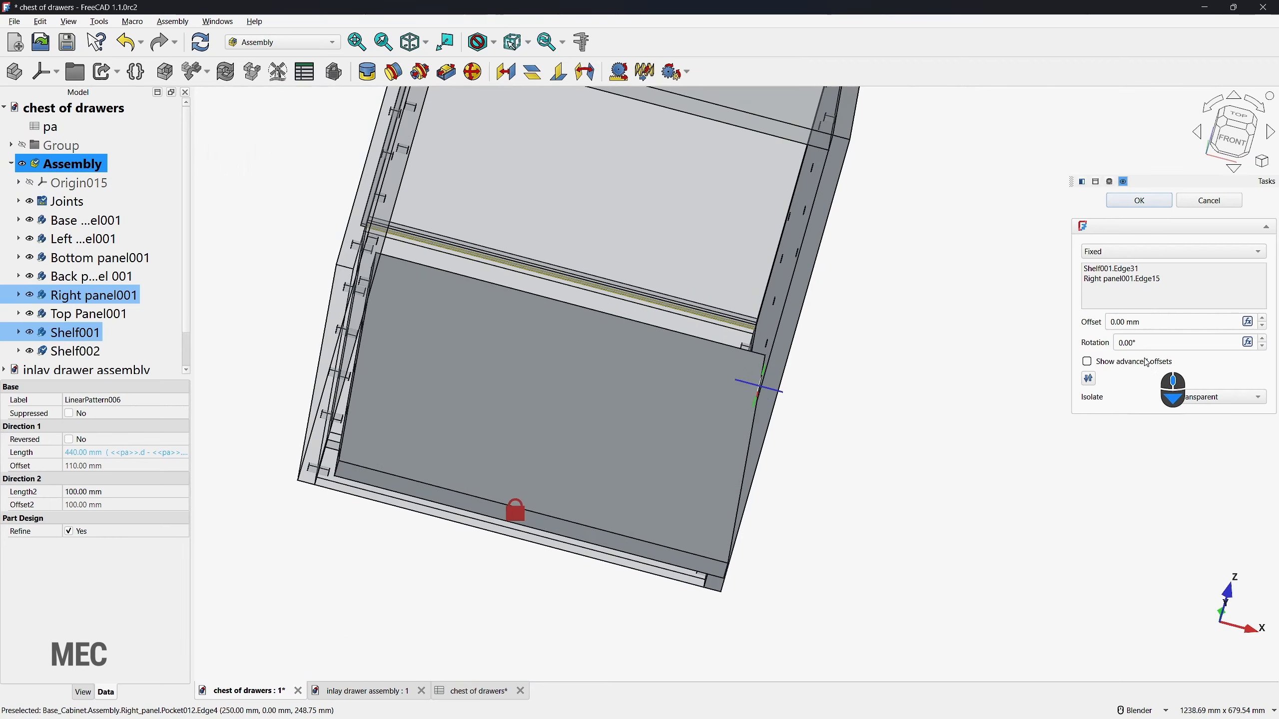
Step: Set the rotation of Shelf001's Fixed joint to 180° and finish the joint
{"action": "left_click", "coordinate": [1099, 343]}
{"action": "type", "text": "180"}
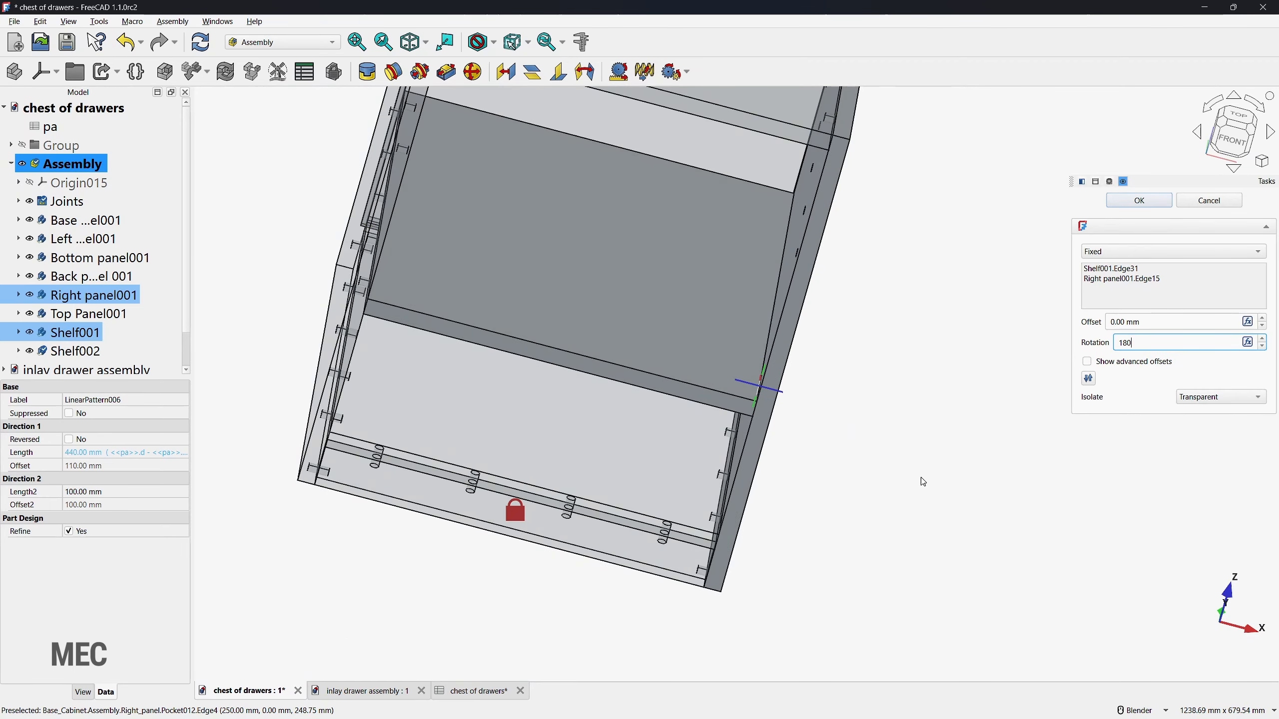
{"action": "left_click", "coordinate": [1140, 200]}
{"action": "scroll", "coordinate": [947, 484], "scroll_direction": "down", "scroll_amount": 8}
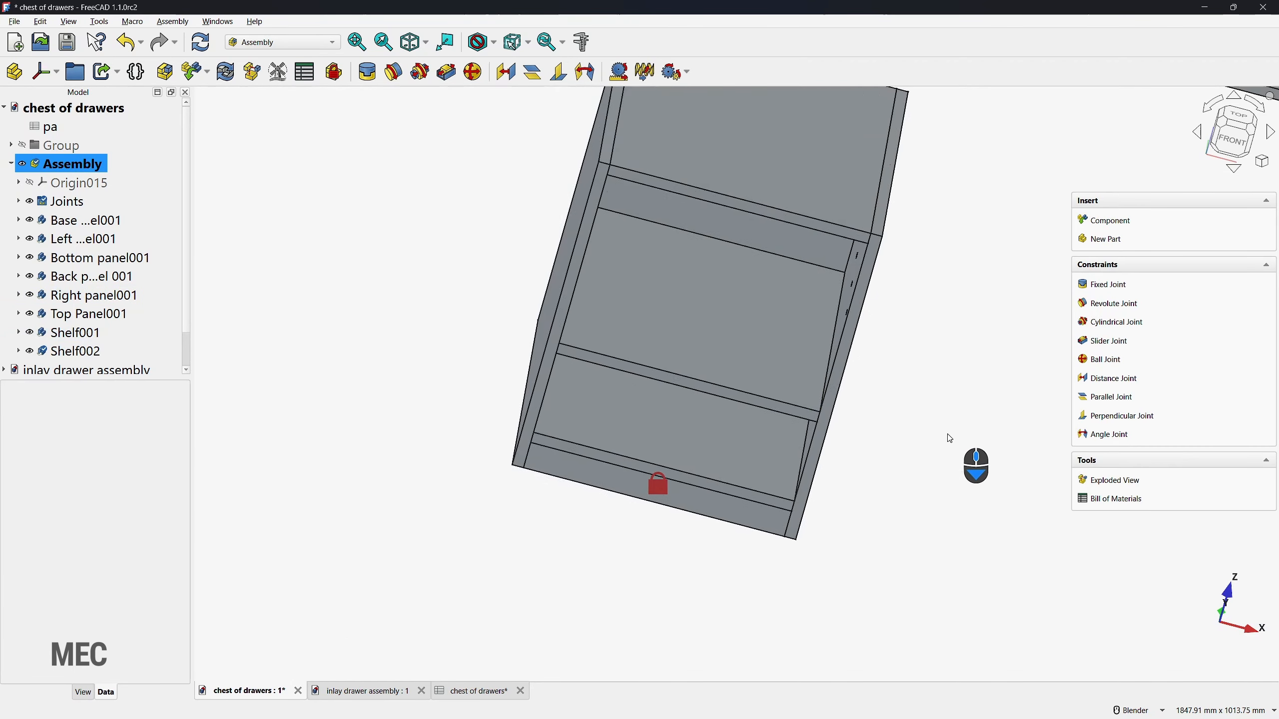
Step: Join the front dowel hole in Shelf002's right edge to the front hole of the Right panel's upper shelf row with a Fixed joint
{"action": "left_click", "coordinate": [1102, 286]}
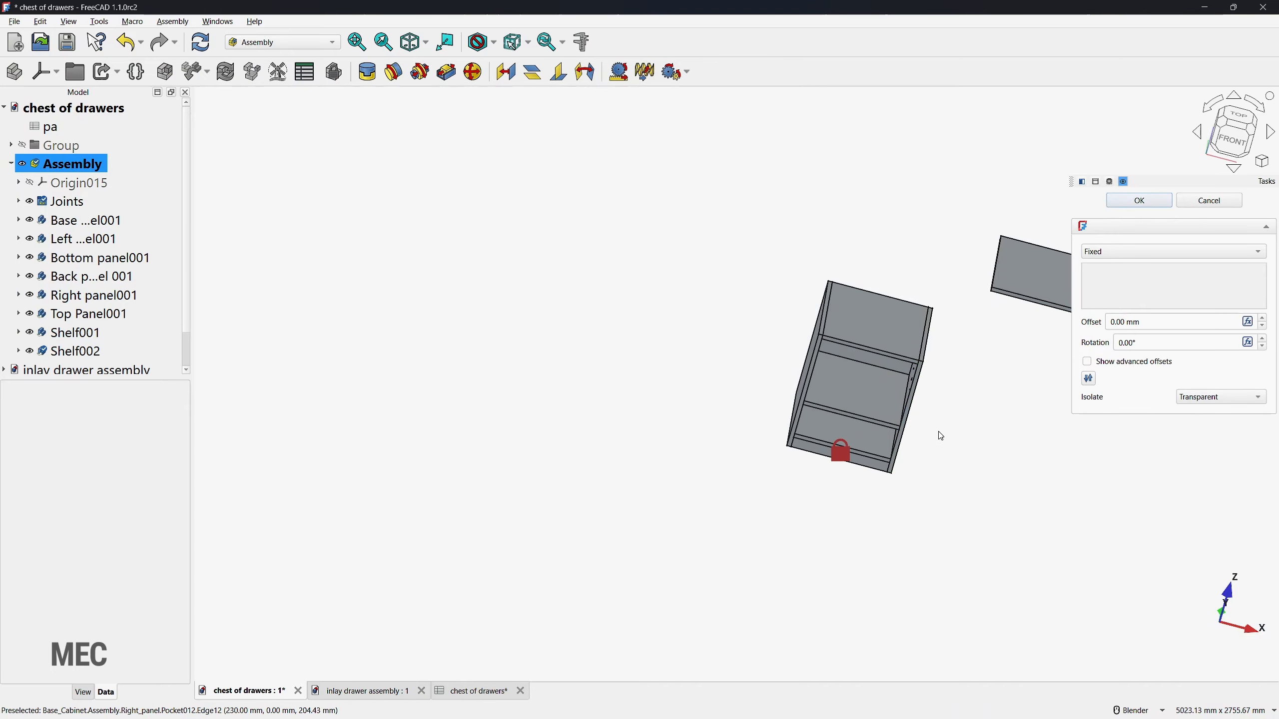
{"action": "middle_click_drag", "start_coordinate": [932, 395], "coordinate": [792, 381]}
{"action": "scroll", "coordinate": [1029, 294], "scroll_direction": "up", "scroll_amount": 8}
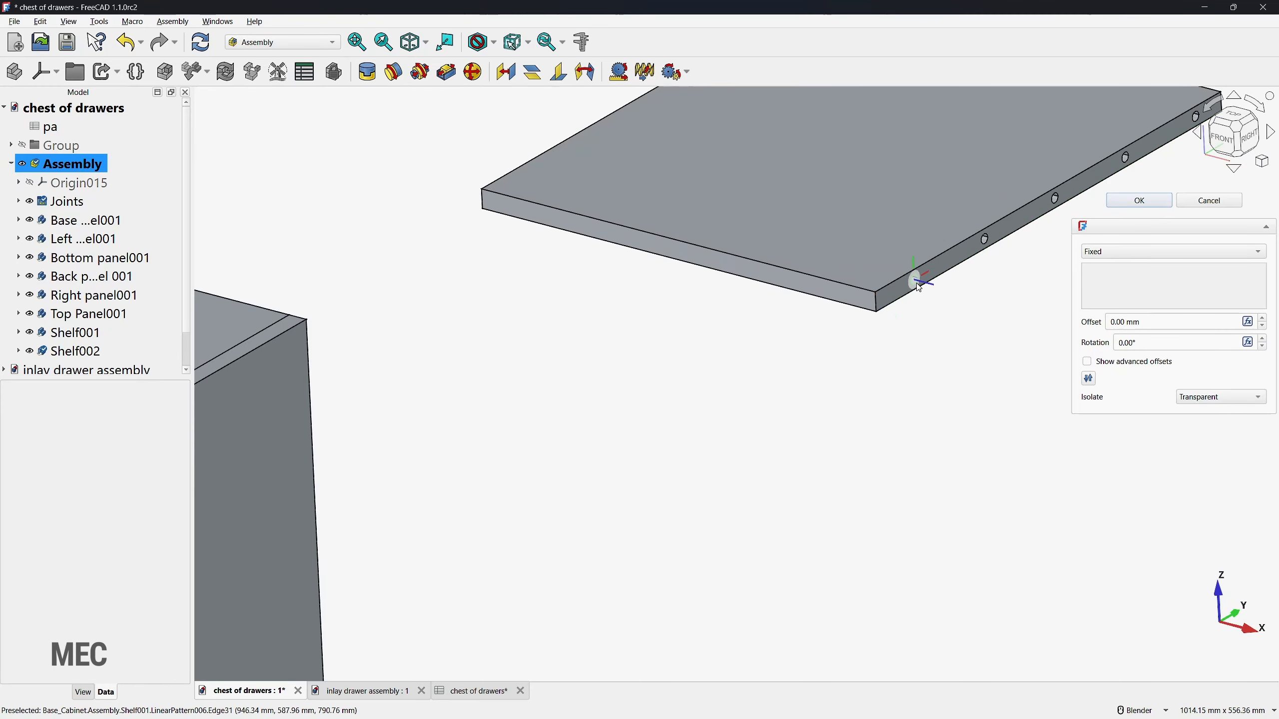
{"action": "left_click", "coordinate": [916, 284]}
{"action": "scroll", "coordinate": [935, 393], "scroll_direction": "down", "scroll_amount": 7}
{"action": "middle_click_drag", "start_coordinate": [831, 434], "coordinate": [919, 448]}
{"action": "scroll", "coordinate": [917, 456], "scroll_direction": "up", "scroll_amount": 8}
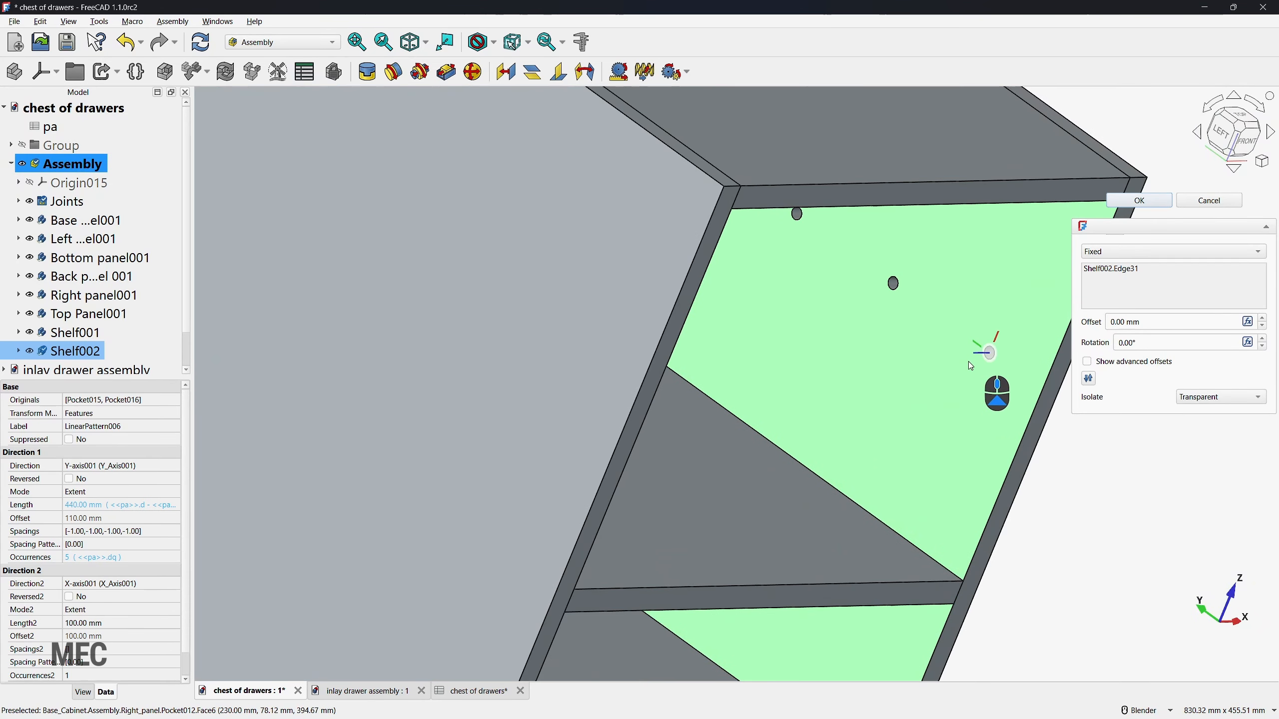
{"action": "left_click", "coordinate": [989, 360]}
{"action": "scroll", "coordinate": [989, 359], "scroll_direction": "down", "scroll_amount": 6}
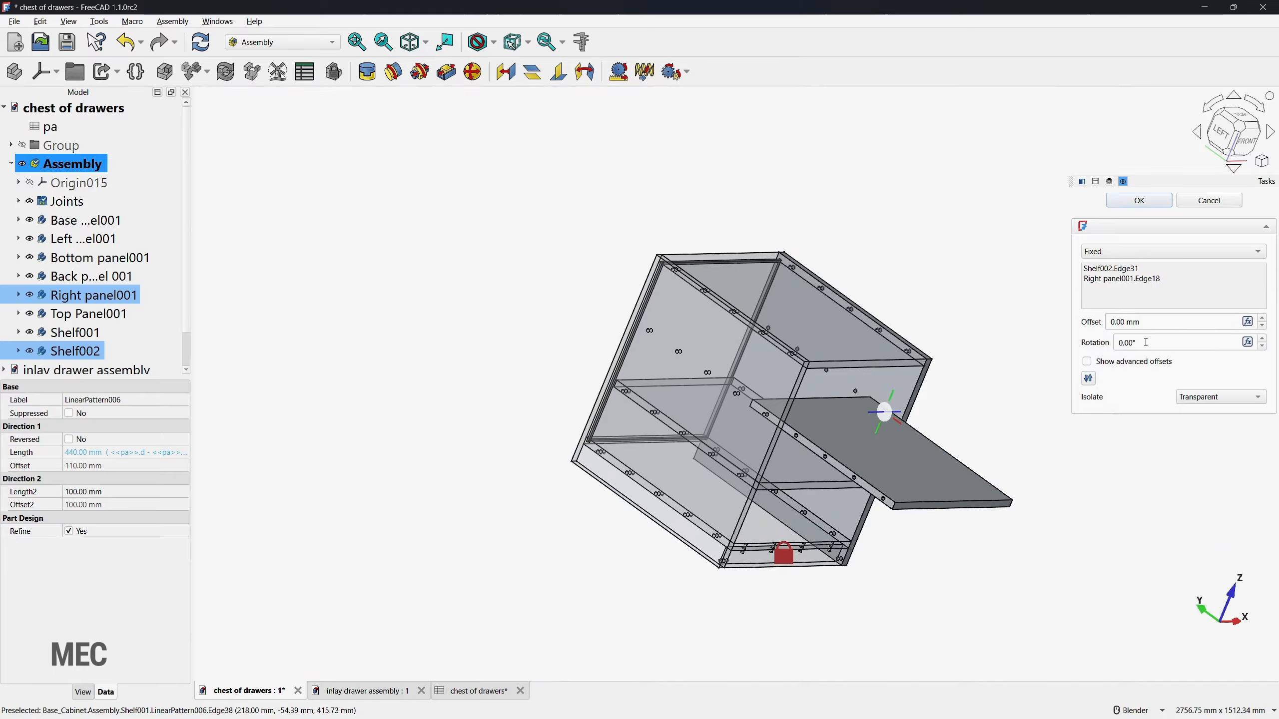
{"action": "left_click", "coordinate": [1139, 200]}
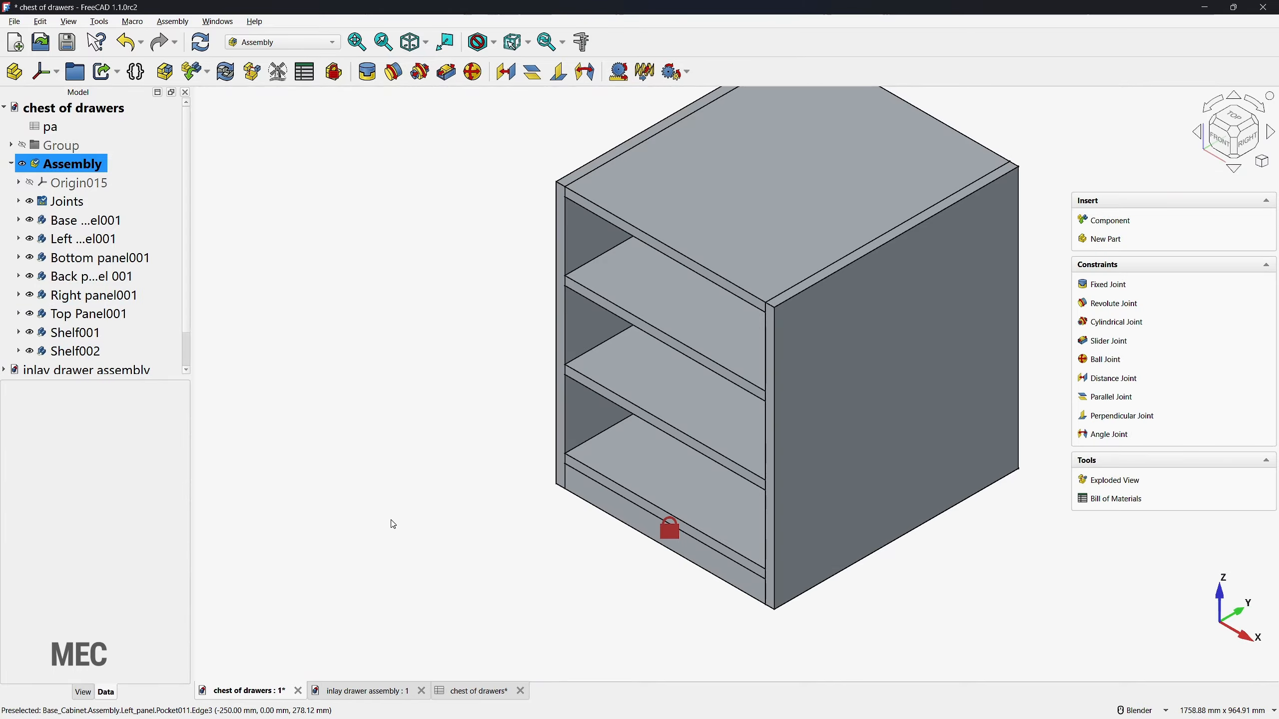
Step: Go to the inlay drawer document, activate the front panel body, and start a new sketch on its outer front face
{"action": "left_click", "coordinate": [367, 692]}
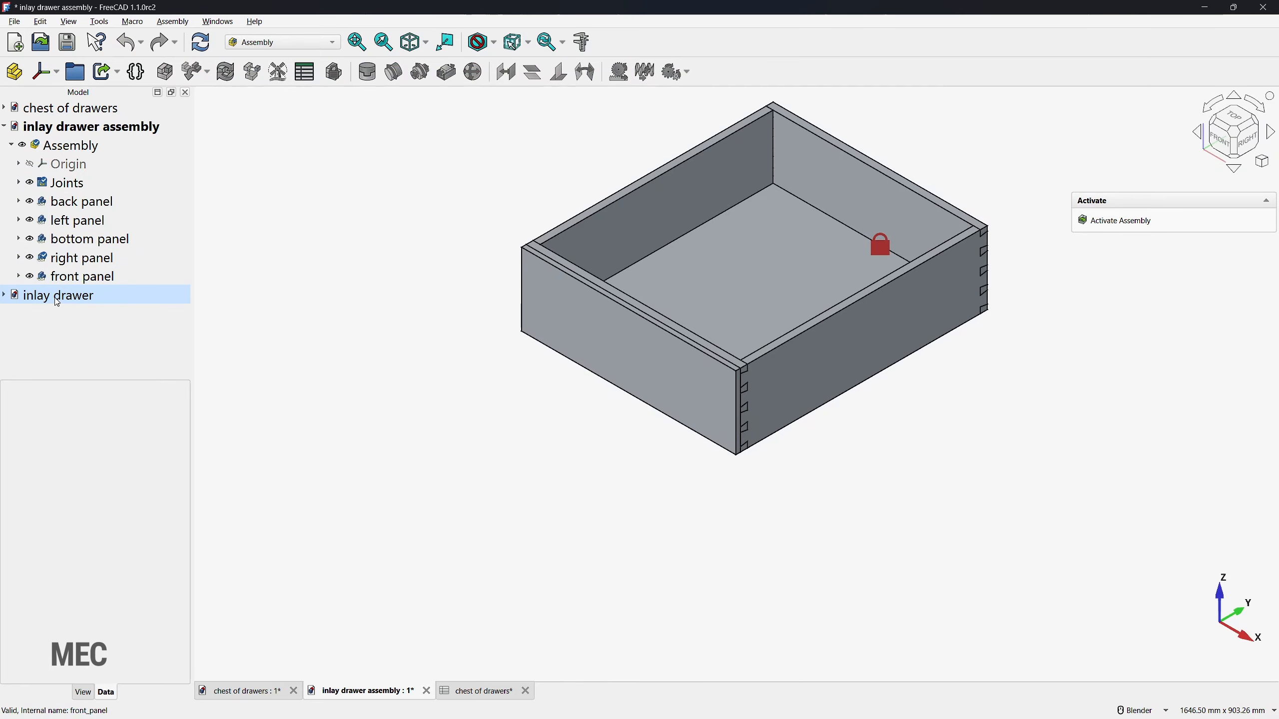
{"action": "double_click", "coordinate": [57, 302]}
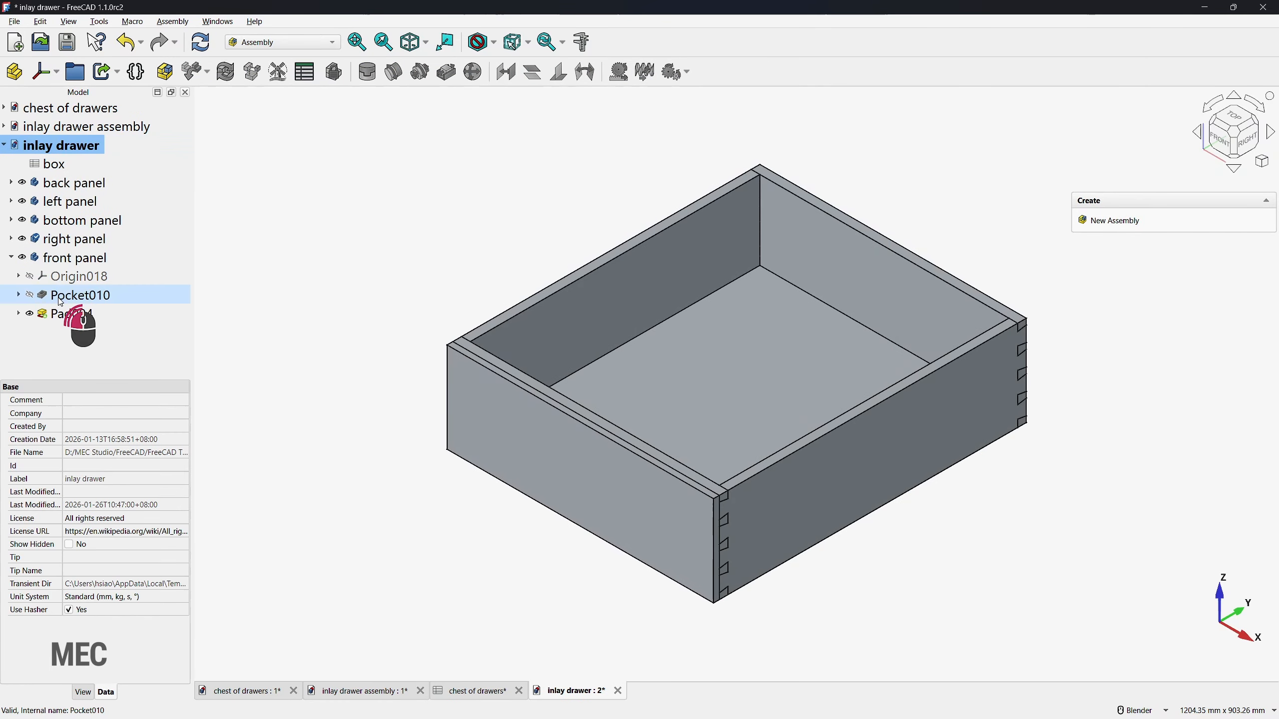
{"action": "left_click", "coordinate": [57, 259]}
{"action": "double_click", "coordinate": [57, 259]}
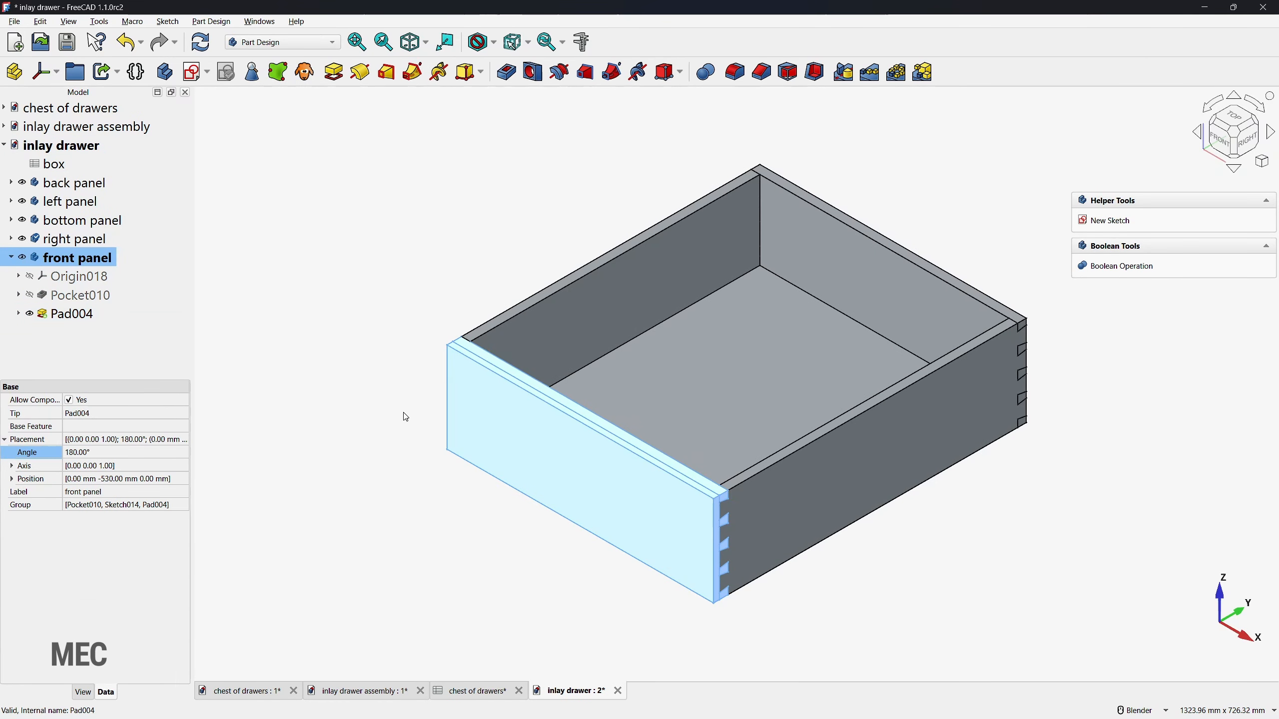
{"action": "left_click", "coordinate": [576, 471]}
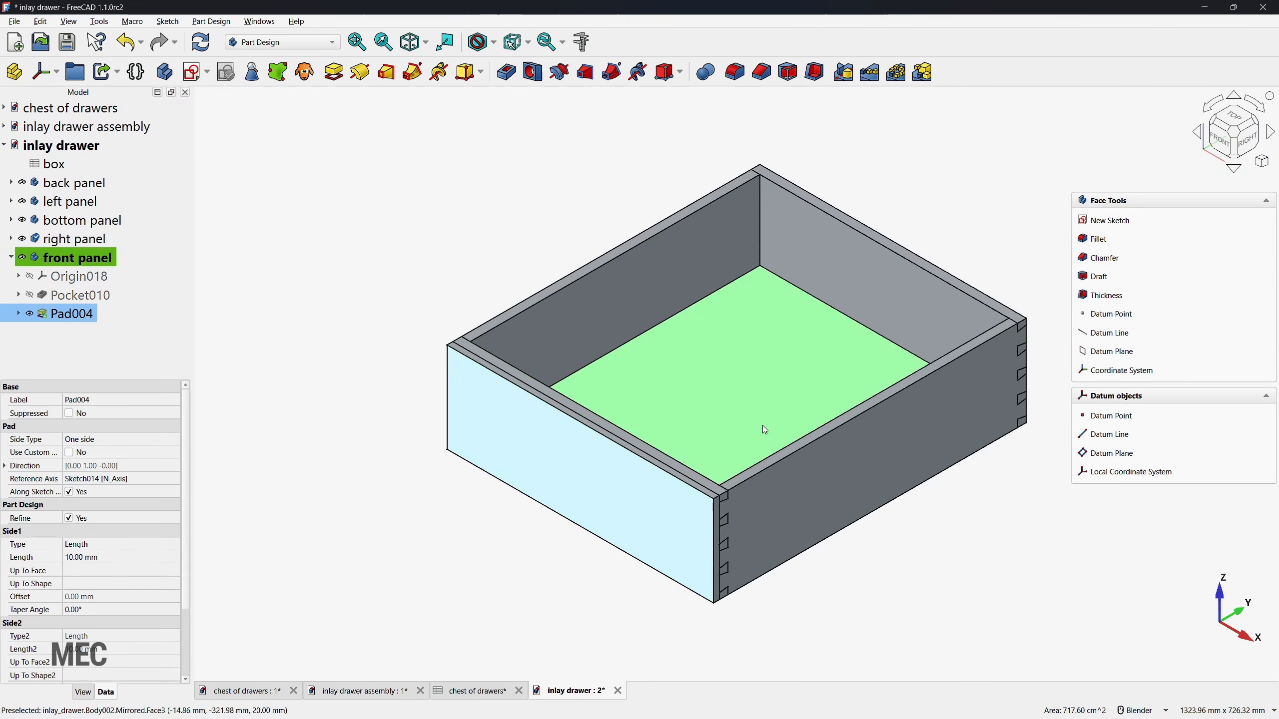
{"action": "left_click", "coordinate": [1107, 220]}
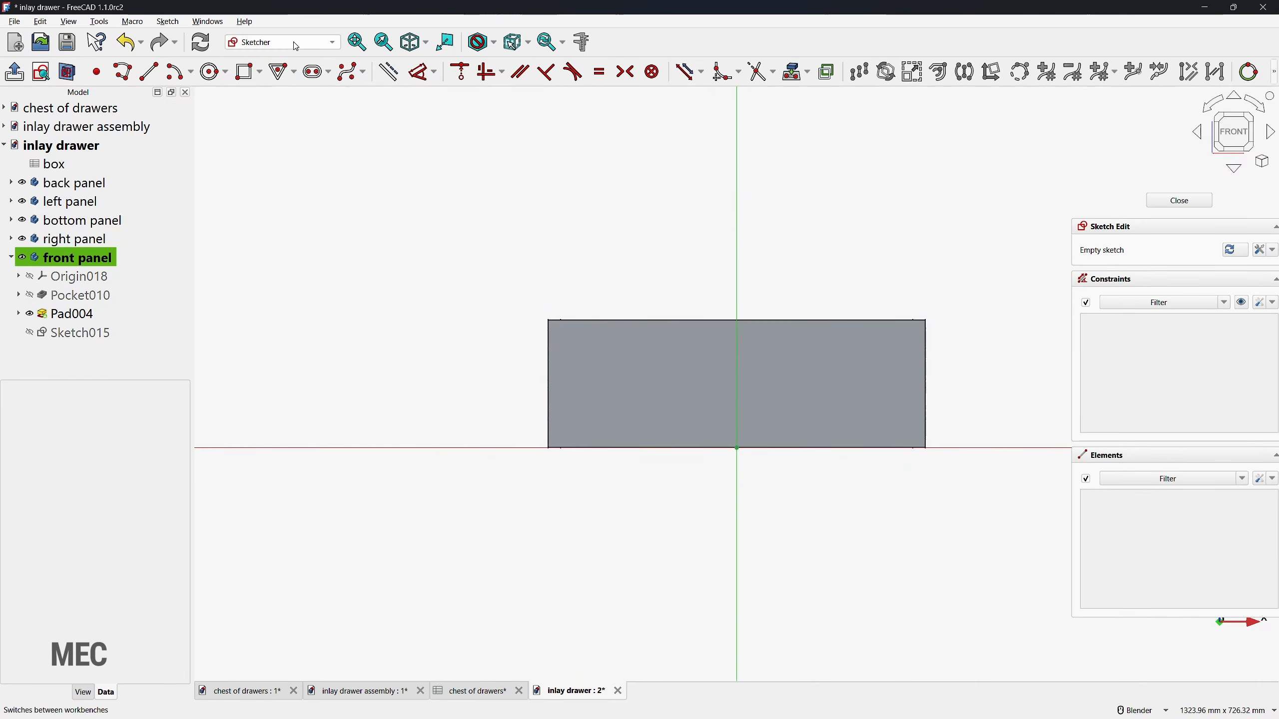
Step: Sketch a circle centred on the vertical axis of the front panel and set its diameter to 6 mm
{"action": "left_click", "coordinate": [213, 73]}
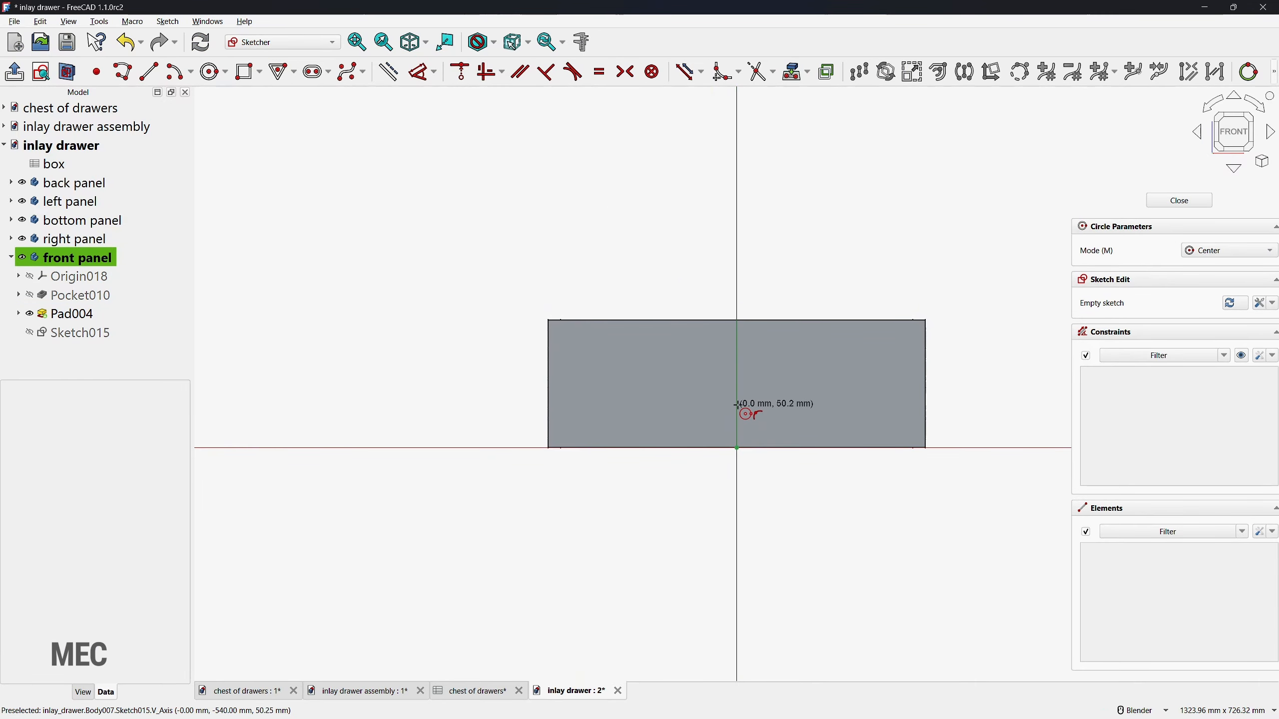
{"action": "left_click", "coordinate": [737, 402]}
{"action": "left_click", "coordinate": [704, 379]}
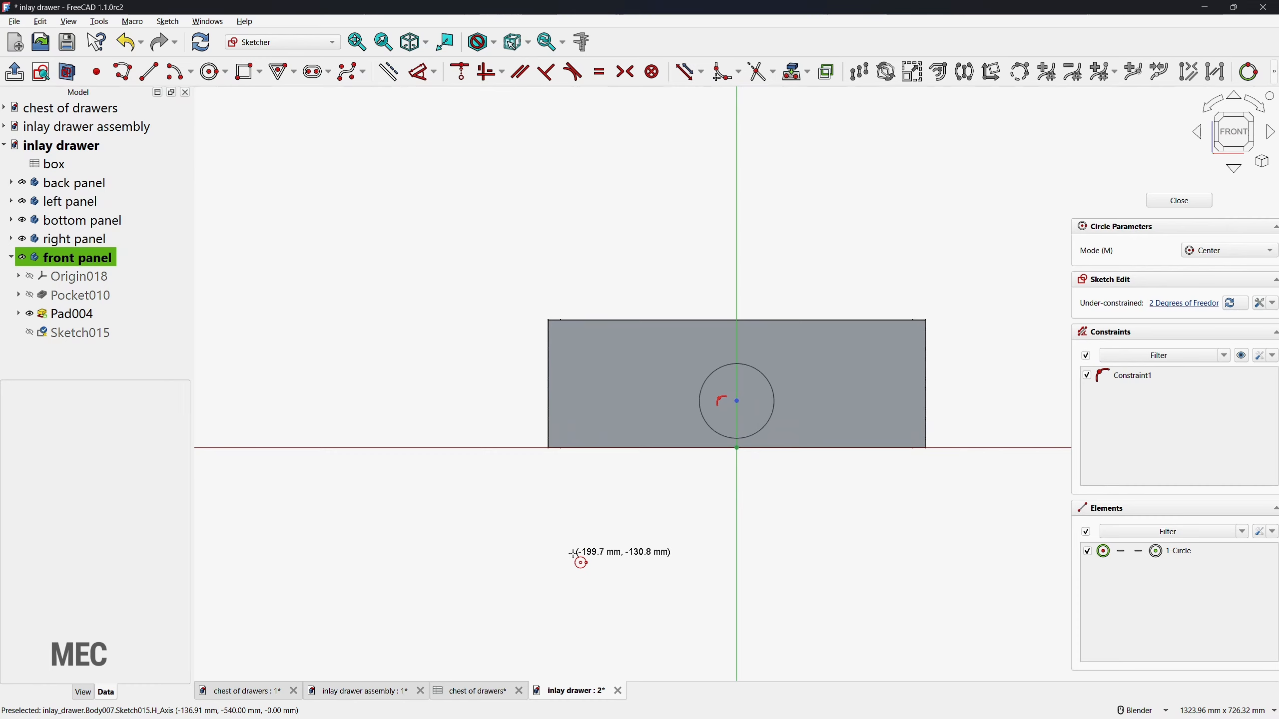
{"action": "key", "text": "d"}
{"action": "left_click", "coordinate": [707, 405]}
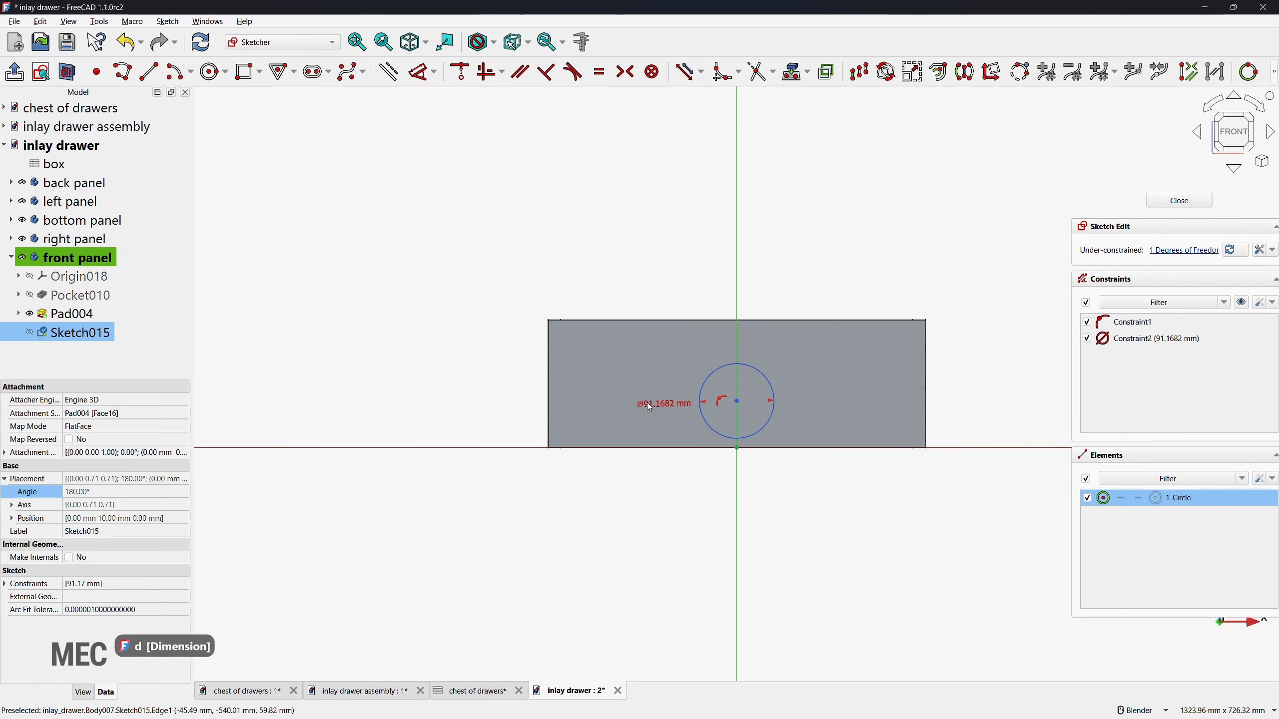
{"action": "left_click", "coordinate": [652, 406]}
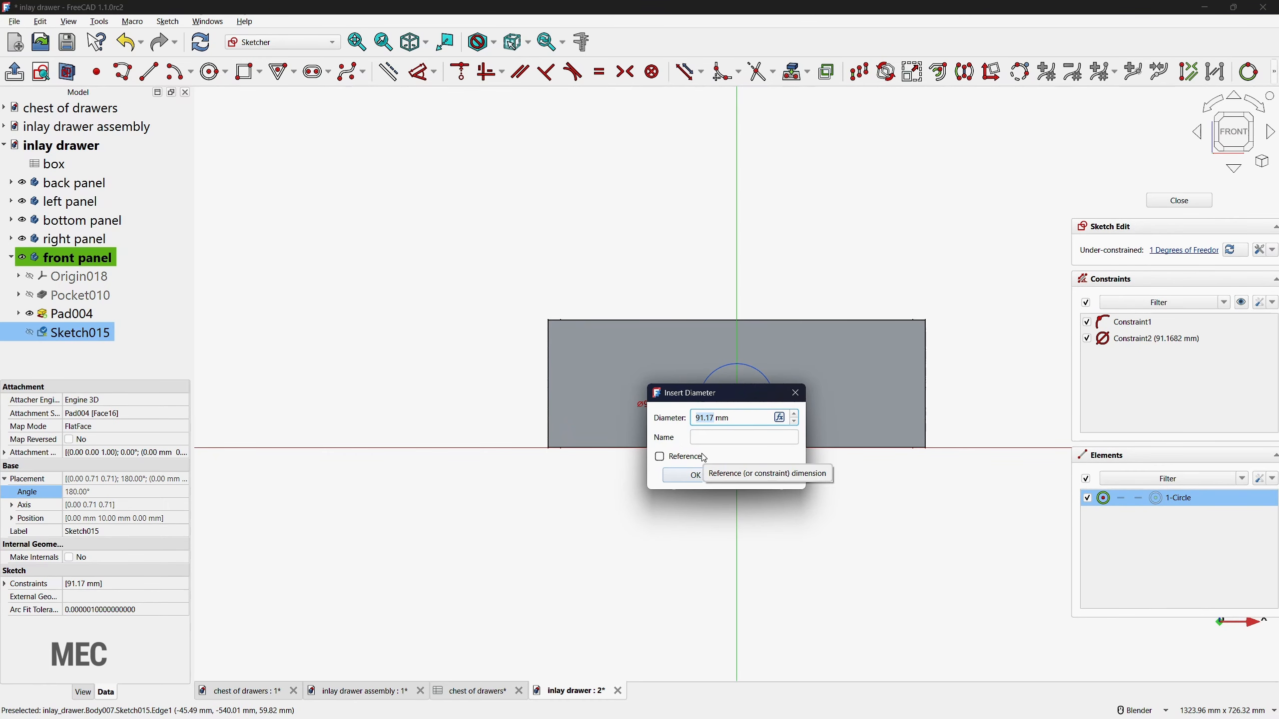
{"action": "type", "text": "6"}
{"action": "left_click", "coordinate": [703, 476]}
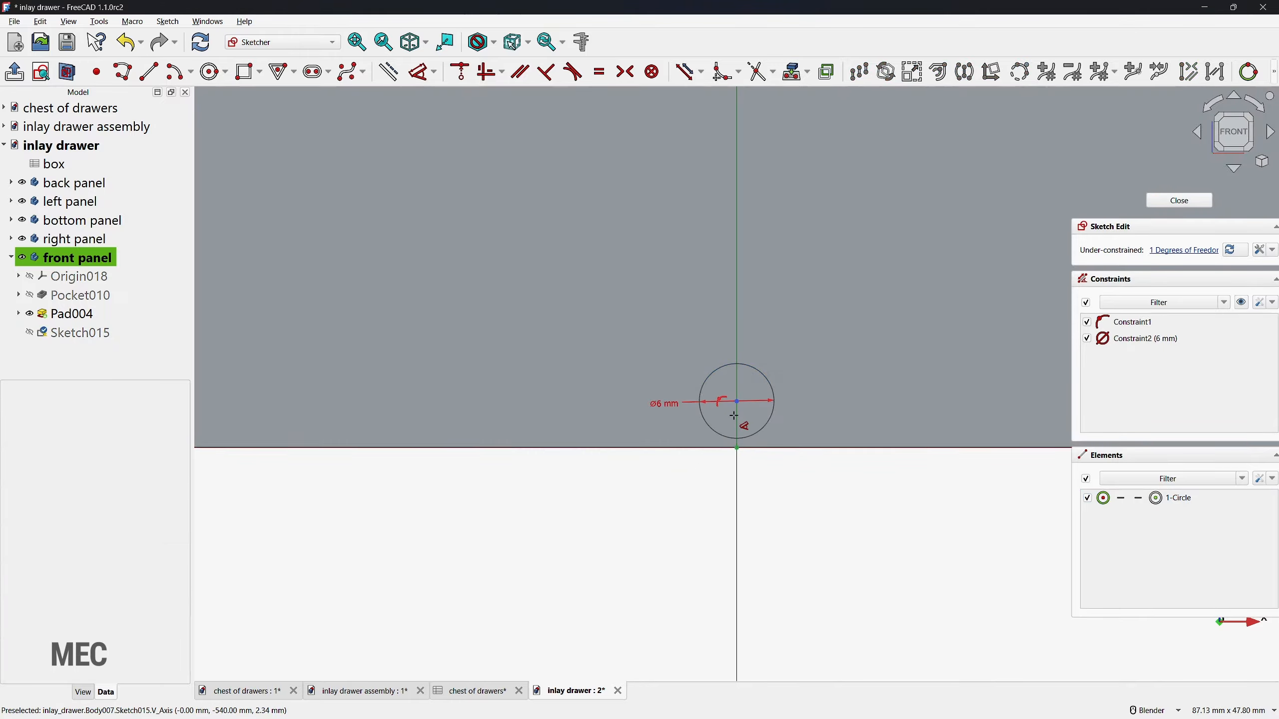
Step: Dimension the circle centre's height above the horizontal axis with the expression <<box>>.bh/2 and close the sketch
{"action": "left_click", "coordinate": [737, 402]}
{"action": "left_click", "coordinate": [574, 413]}
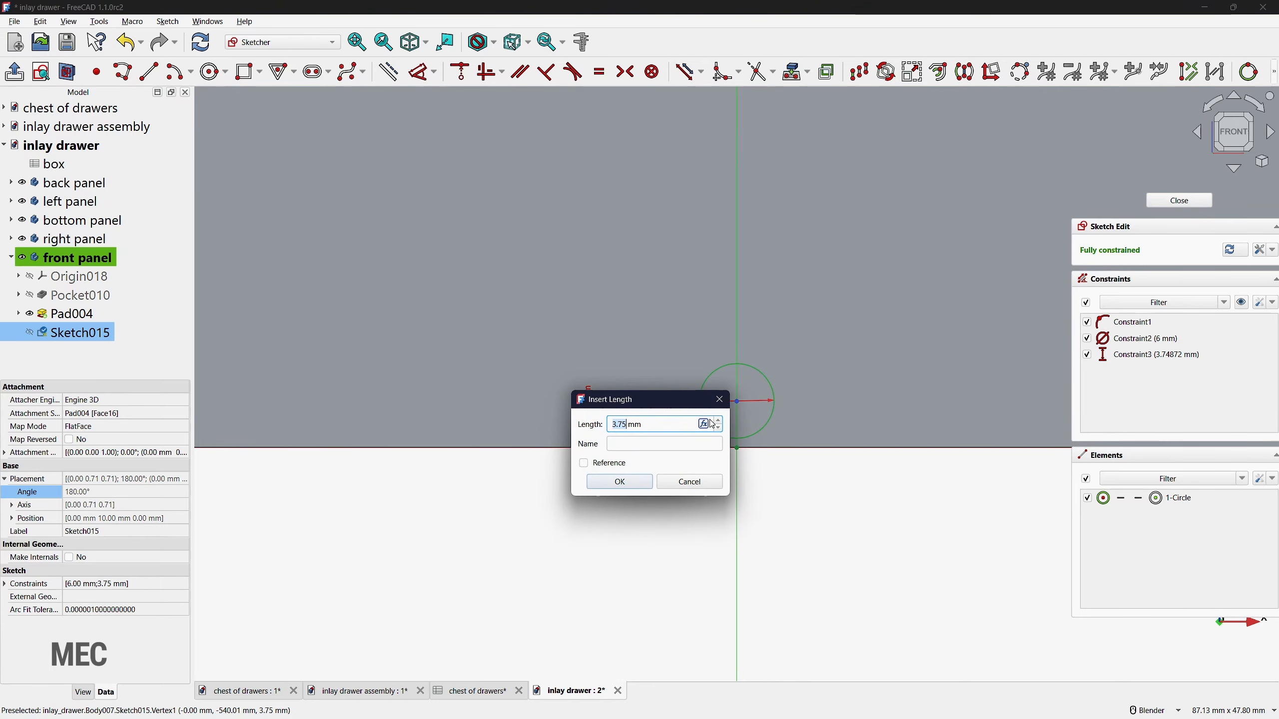
{"action": "left_click", "coordinate": [713, 424]}
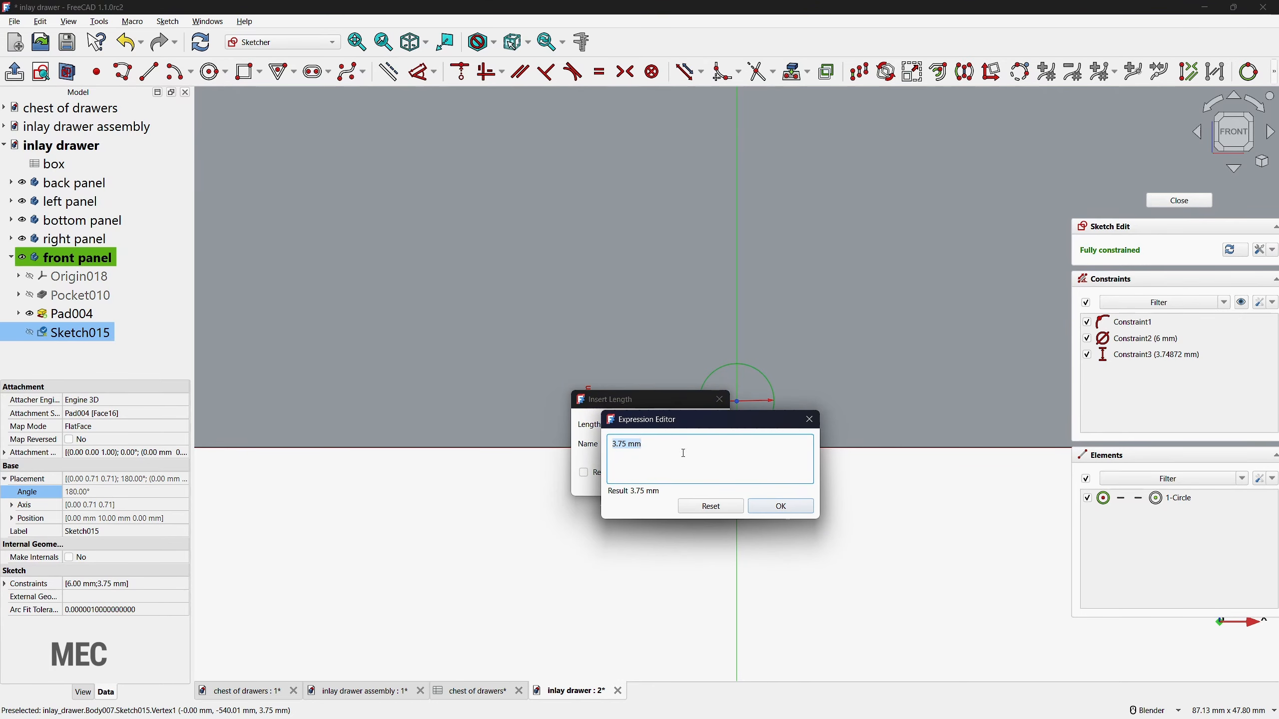
{"action": "type", "text": "<<box>>.bh/2"}
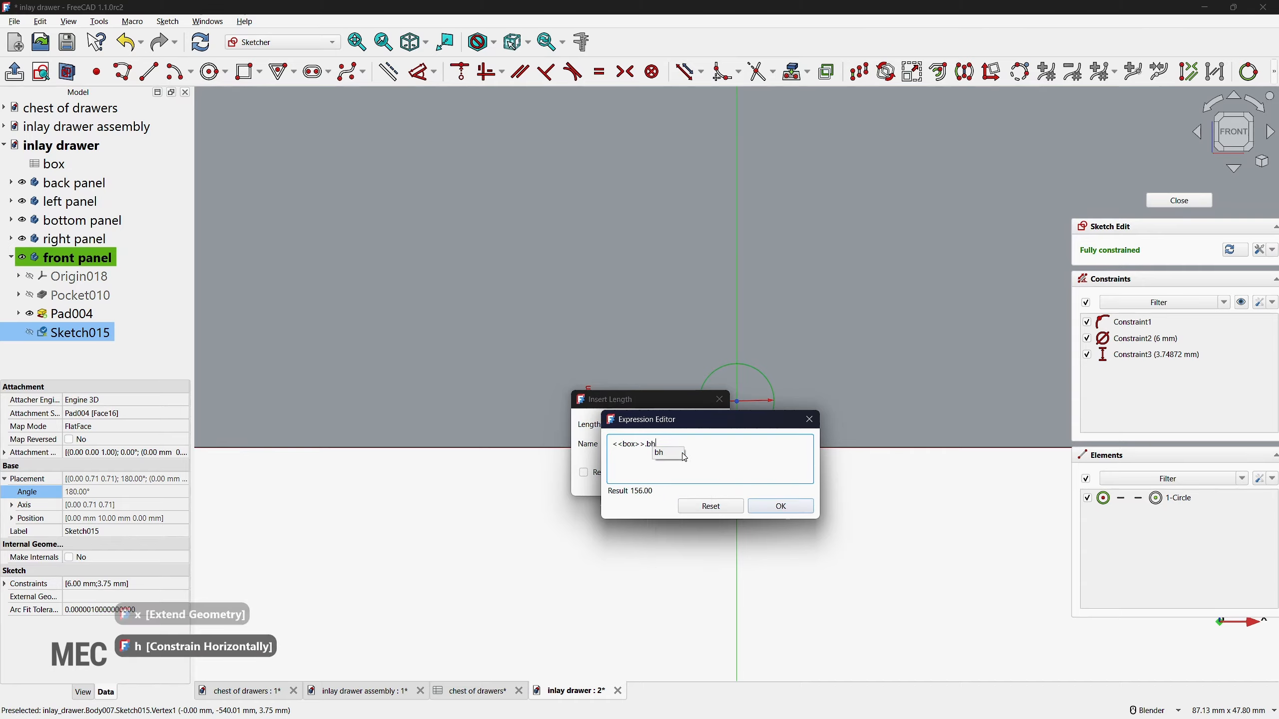
{"action": "key", "text": "Return"}
{"action": "key", "text": "Return"}
{"action": "left_click", "coordinate": [617, 483]}
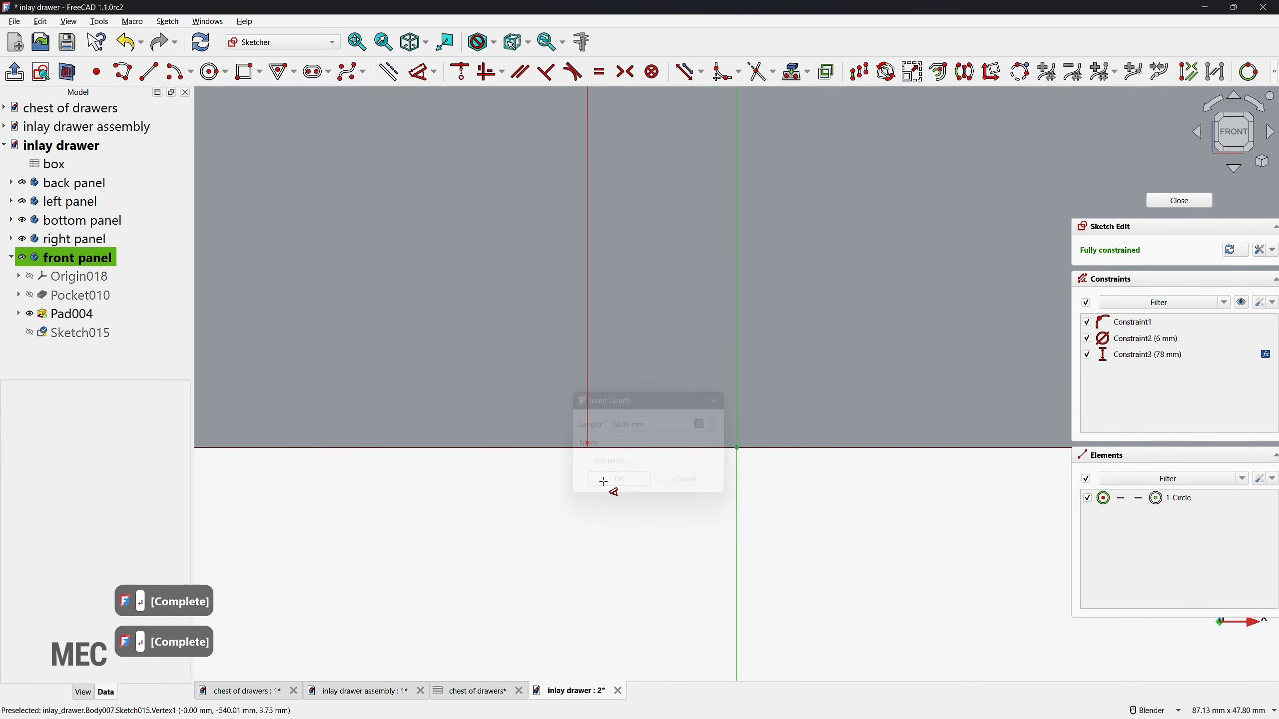
{"action": "scroll", "coordinate": [871, 435], "scroll_direction": "down", "scroll_amount": 2}
{"action": "scroll", "coordinate": [542, 442], "scroll_direction": "down", "scroll_amount": 3}
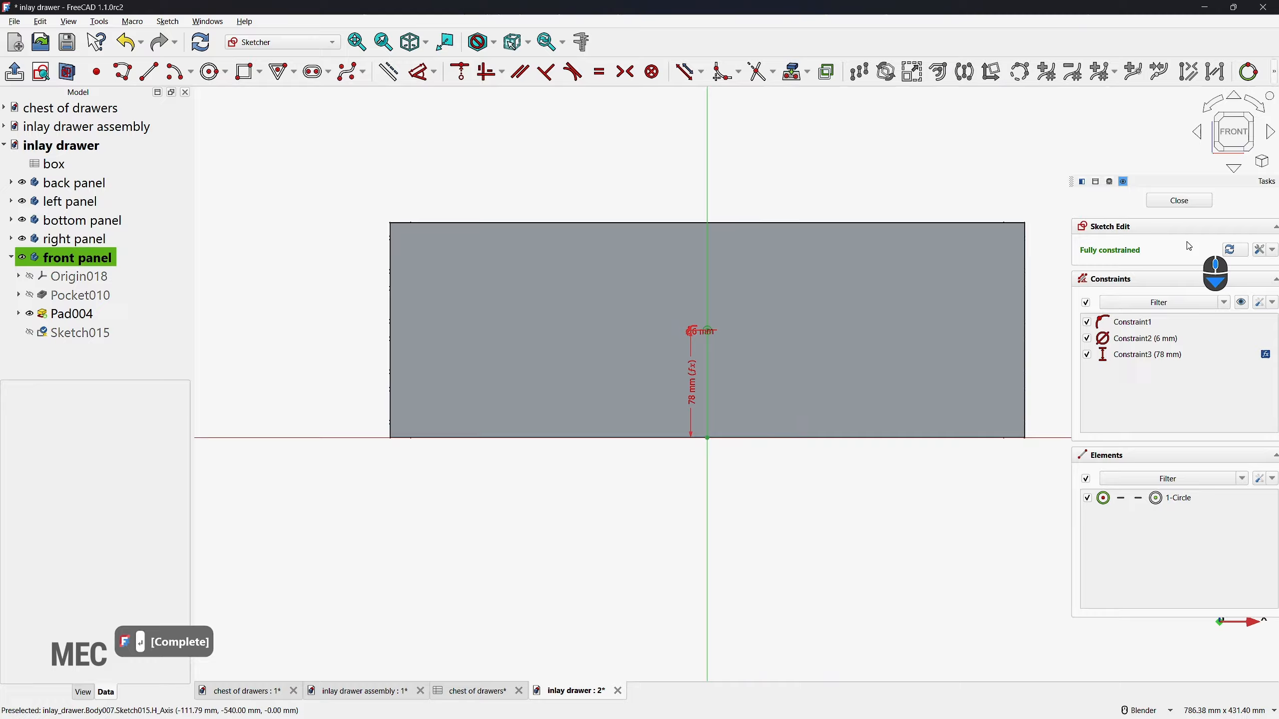
{"action": "left_click", "coordinate": [1179, 200]}
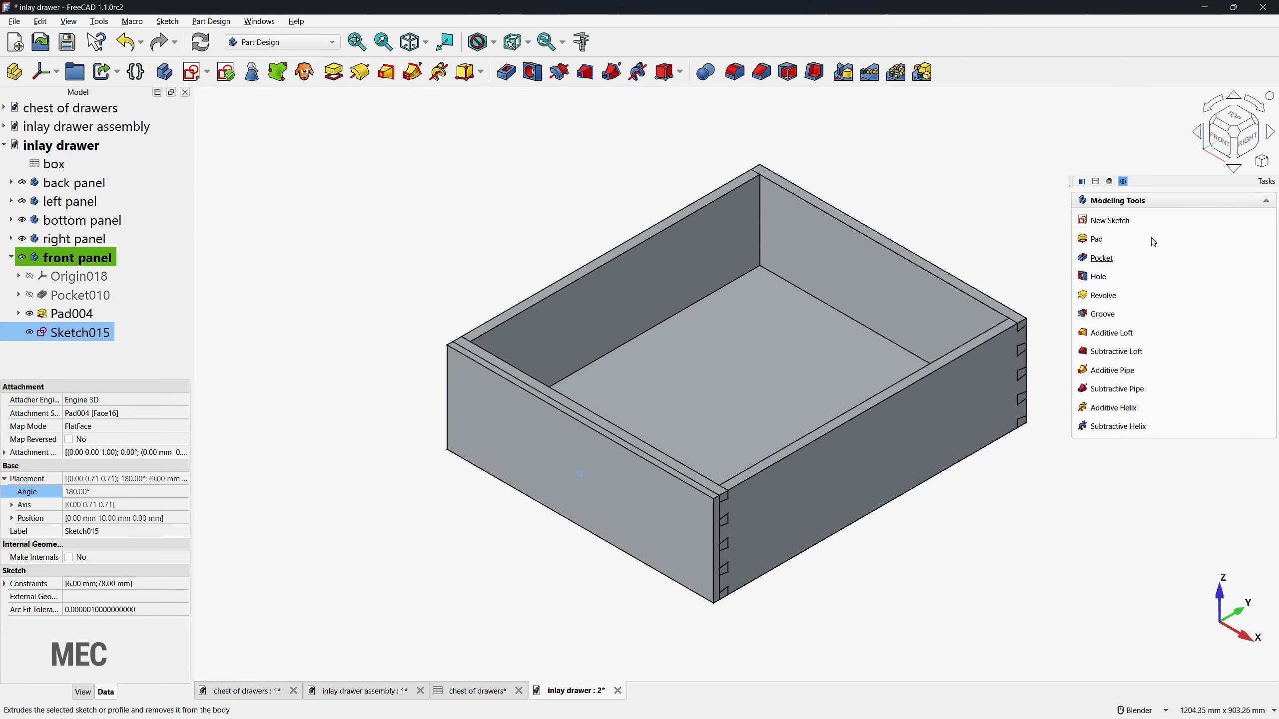
Step: Cut the circle out of the front panel with a one-sided Pocket of type Through all
{"action": "left_click", "coordinate": [1207, 281]}
{"action": "left_click", "coordinate": [1205, 291]}
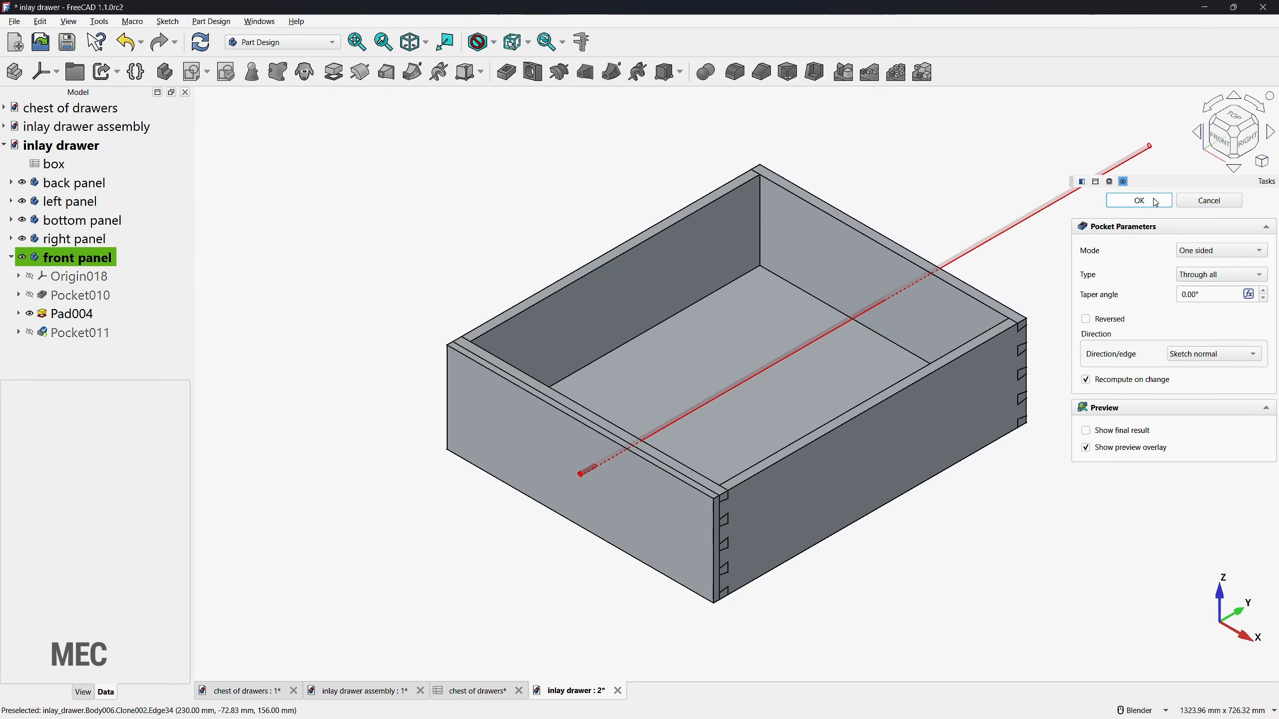
{"action": "key", "text": "Return"}
{"action": "middle_click_drag", "start_coordinate": [773, 508], "coordinate": [563, 468]}
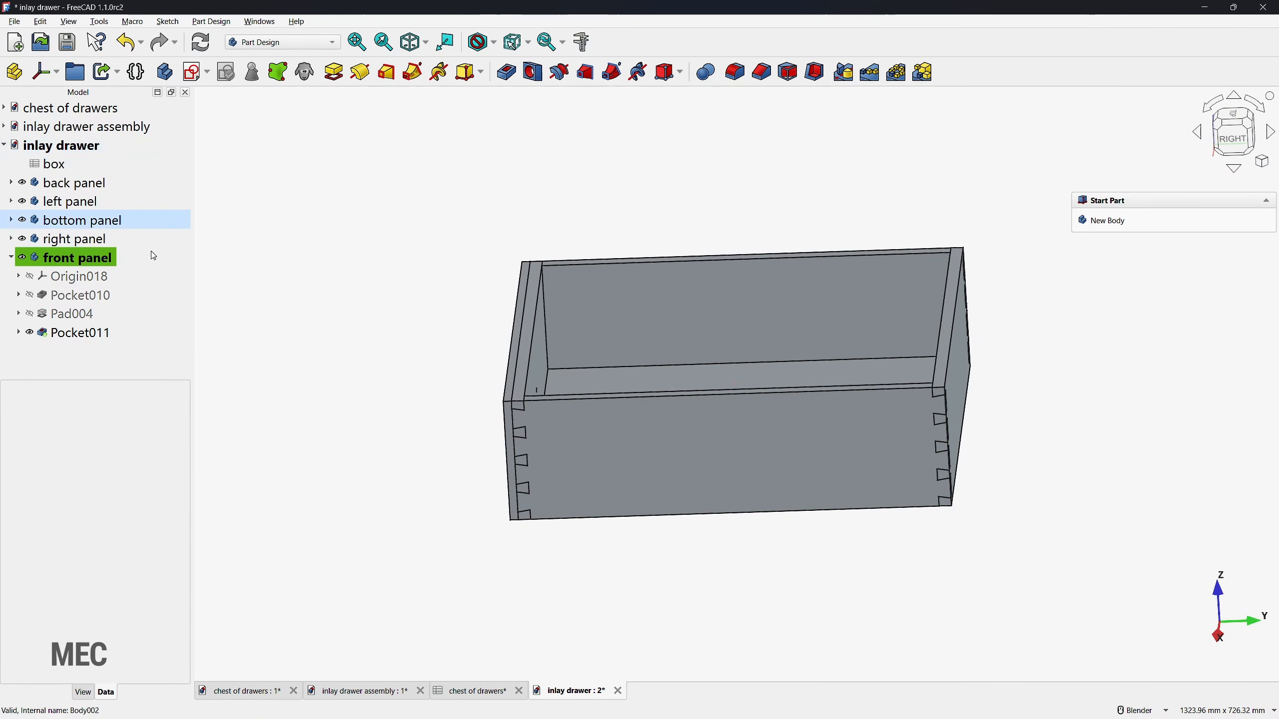
Step: Return to the inlay drawer assembly, activate it, and open the drawer handle document
{"action": "left_click", "coordinate": [365, 699]}
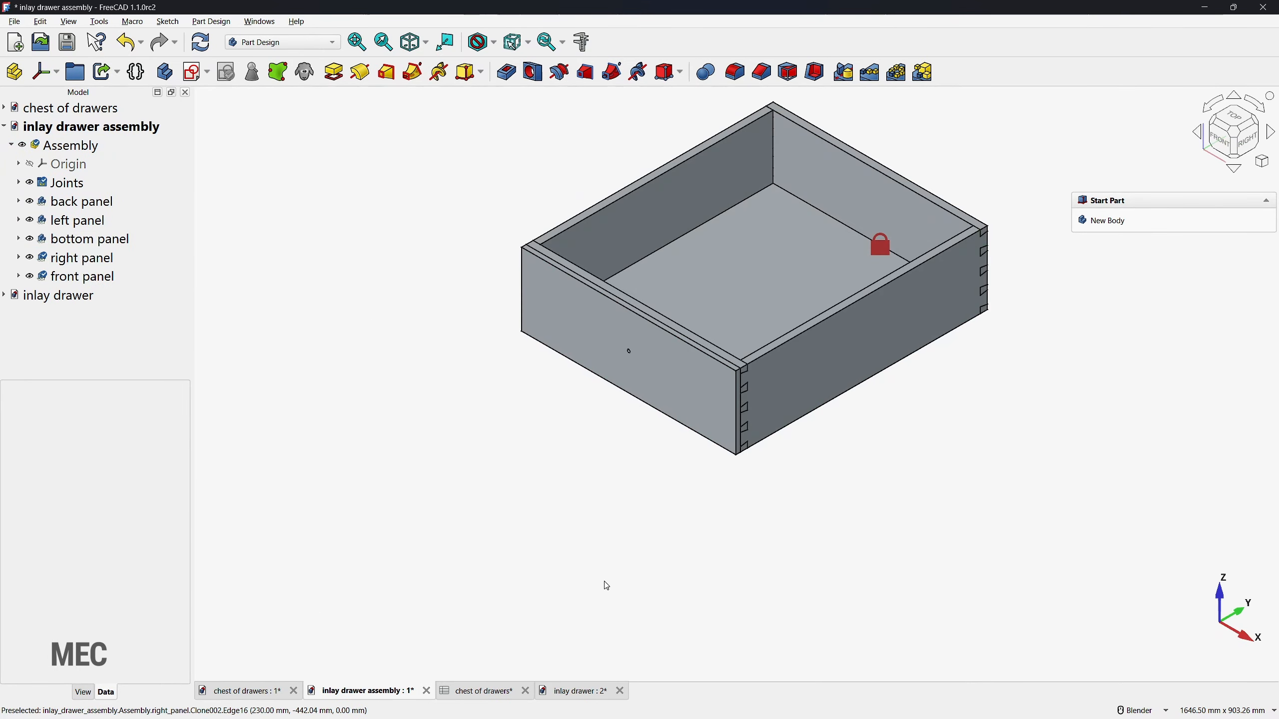
{"action": "left_click", "coordinate": [635, 351]}
{"action": "scroll", "coordinate": [632, 346], "scroll_direction": "up", "scroll_amount": 5}
{"action": "double_click", "coordinate": [625, 362]}
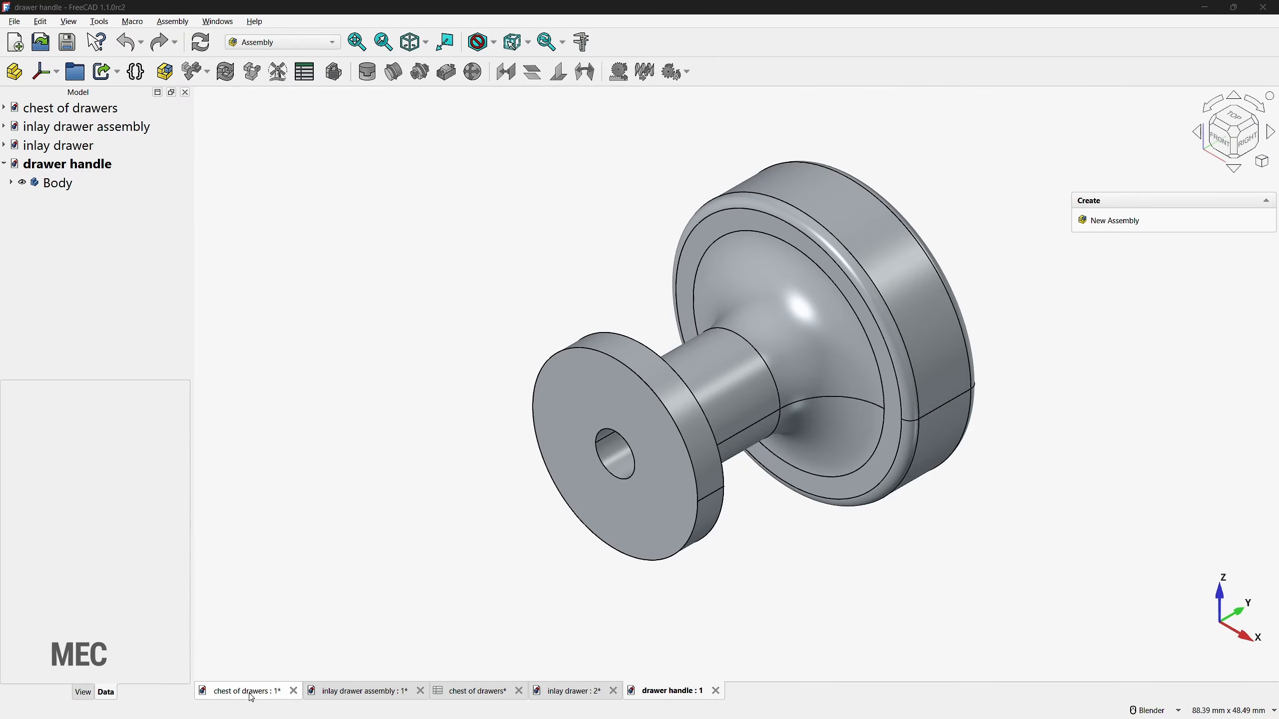
Step: Insert the drawer handle's Body into the inlay drawer assembly in front of the drawer and rotate it 180° about the Z axis
{"action": "left_click", "coordinate": [341, 700]}
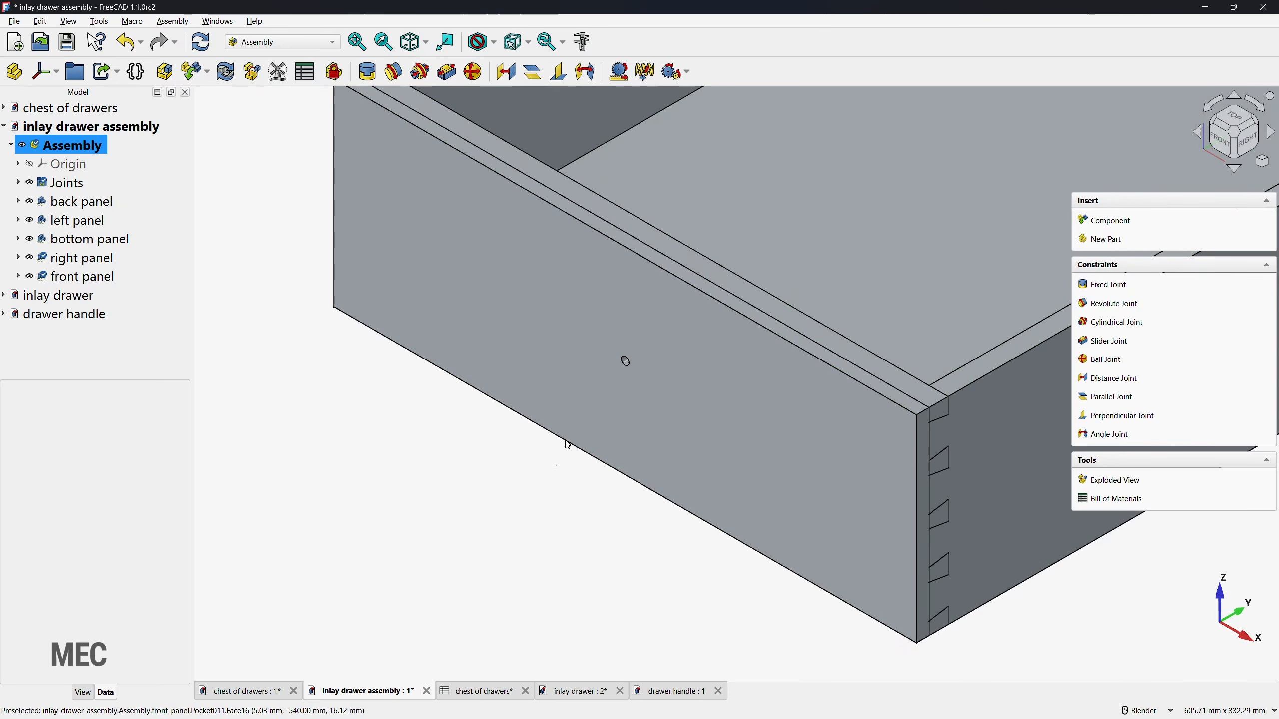
{"action": "left_click", "coordinate": [1100, 222]}
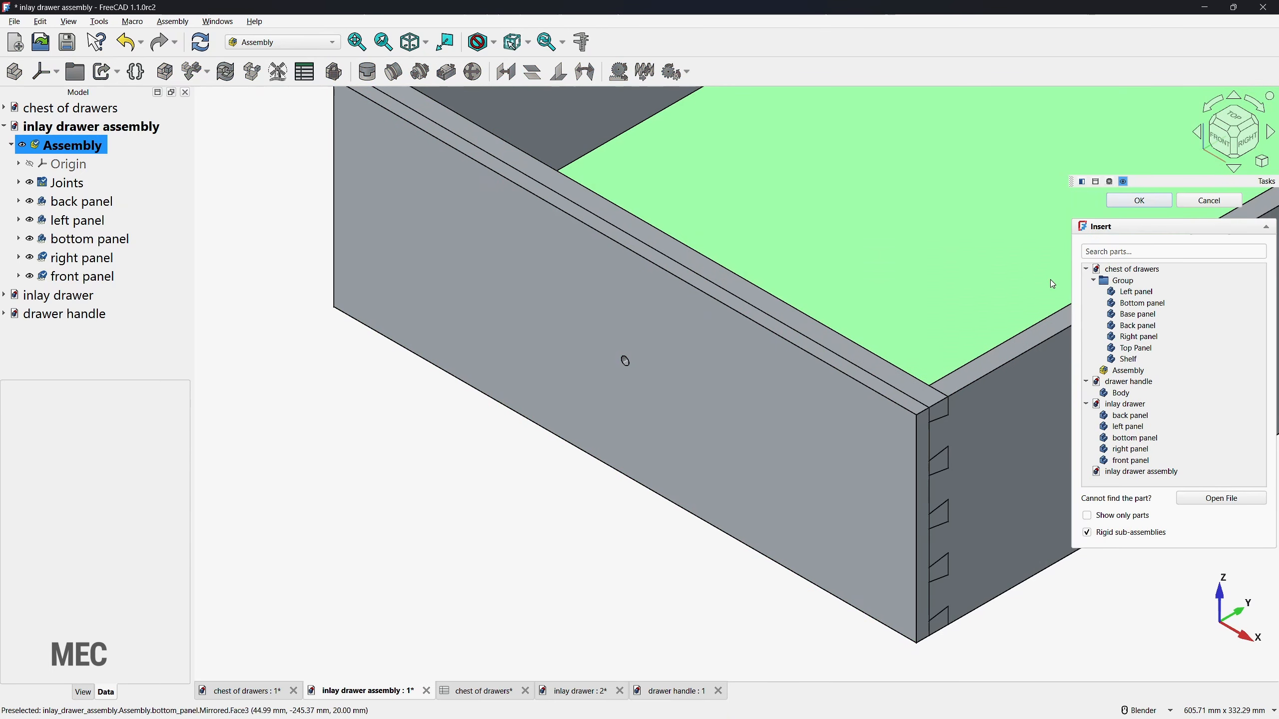
{"action": "left_click", "coordinate": [1122, 394]}
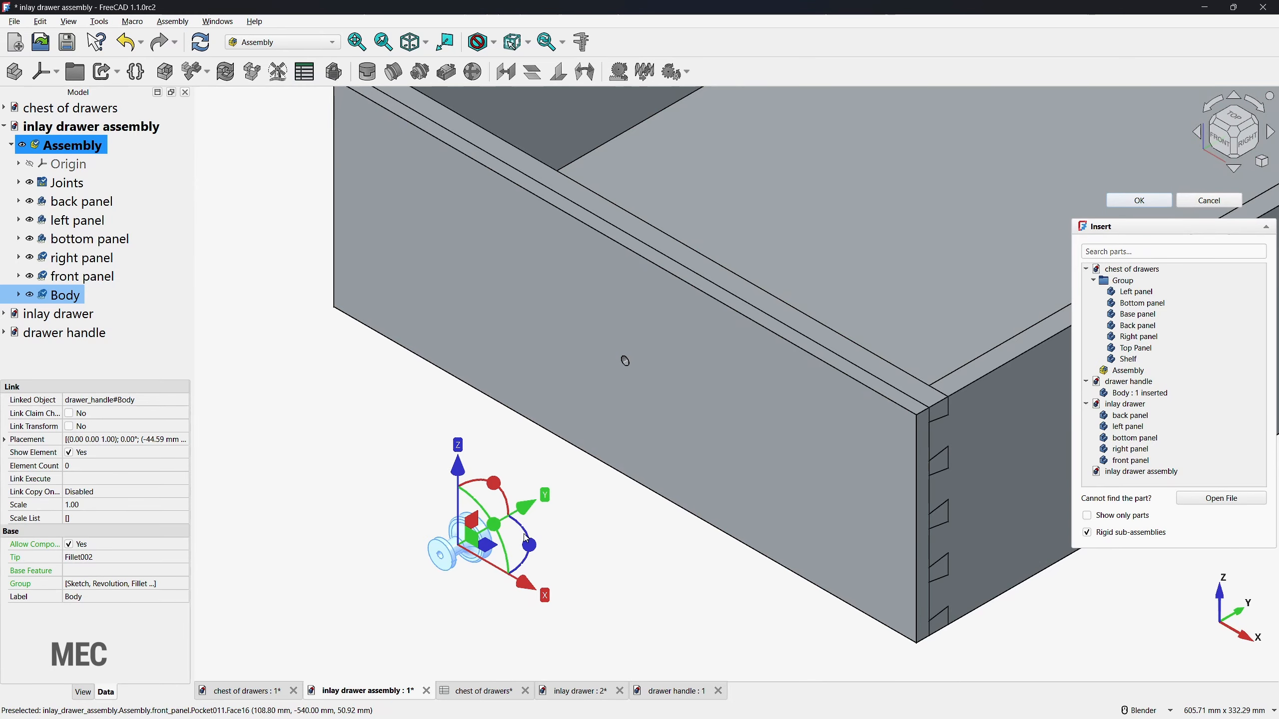
{"action": "left_click_drag", "start_coordinate": [525, 539], "coordinate": [397, 559]}
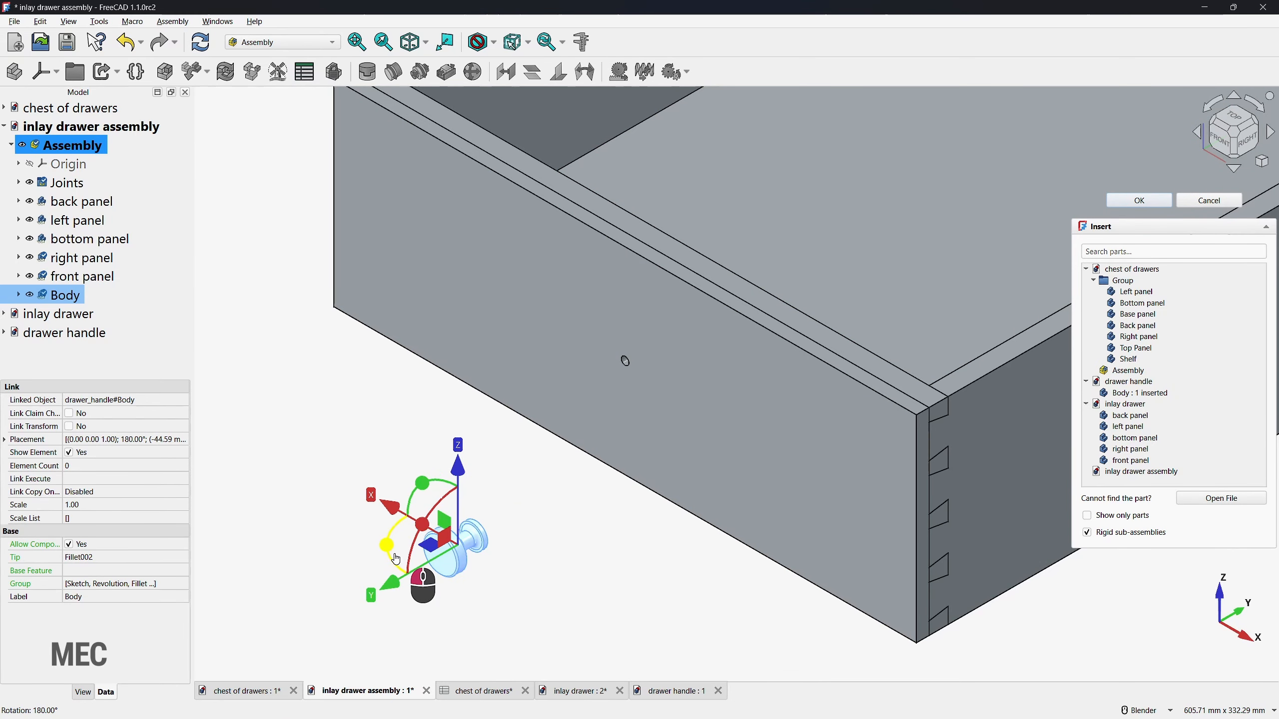
{"action": "left_click", "coordinate": [1139, 201]}
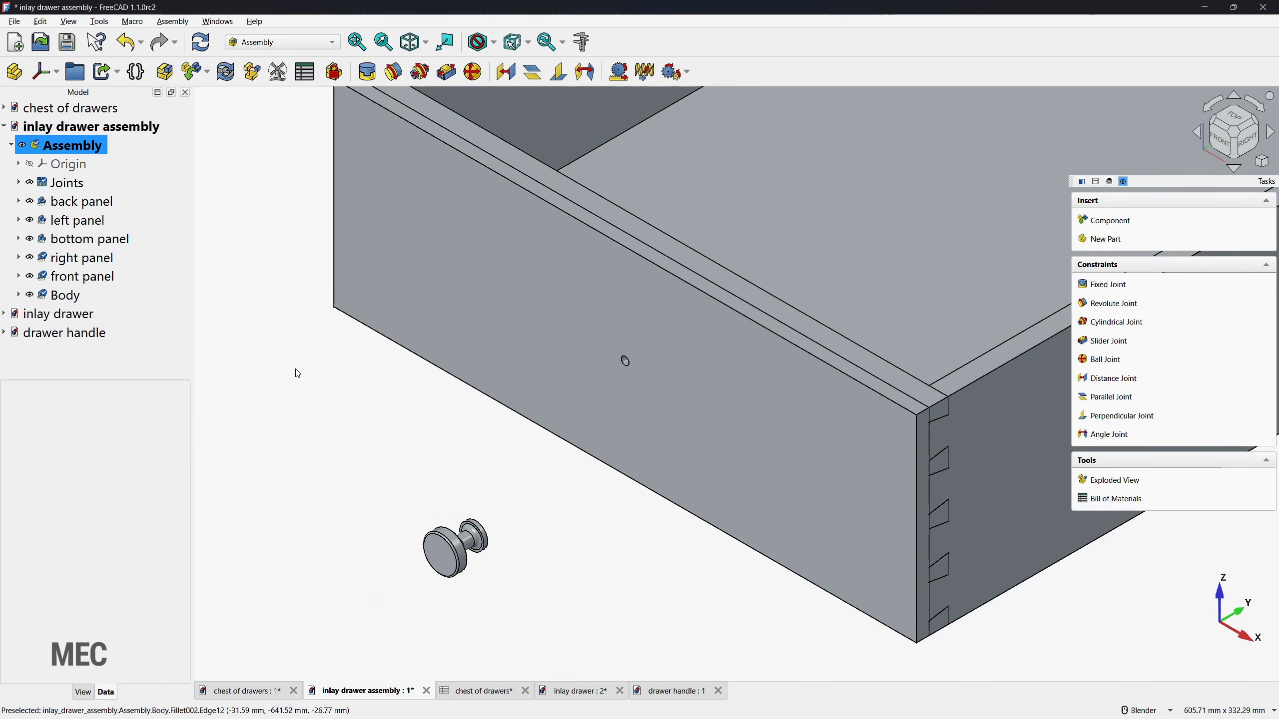
Step: Rename the inserted Body component as handle
{"action": "left_click", "coordinate": [67, 297]}
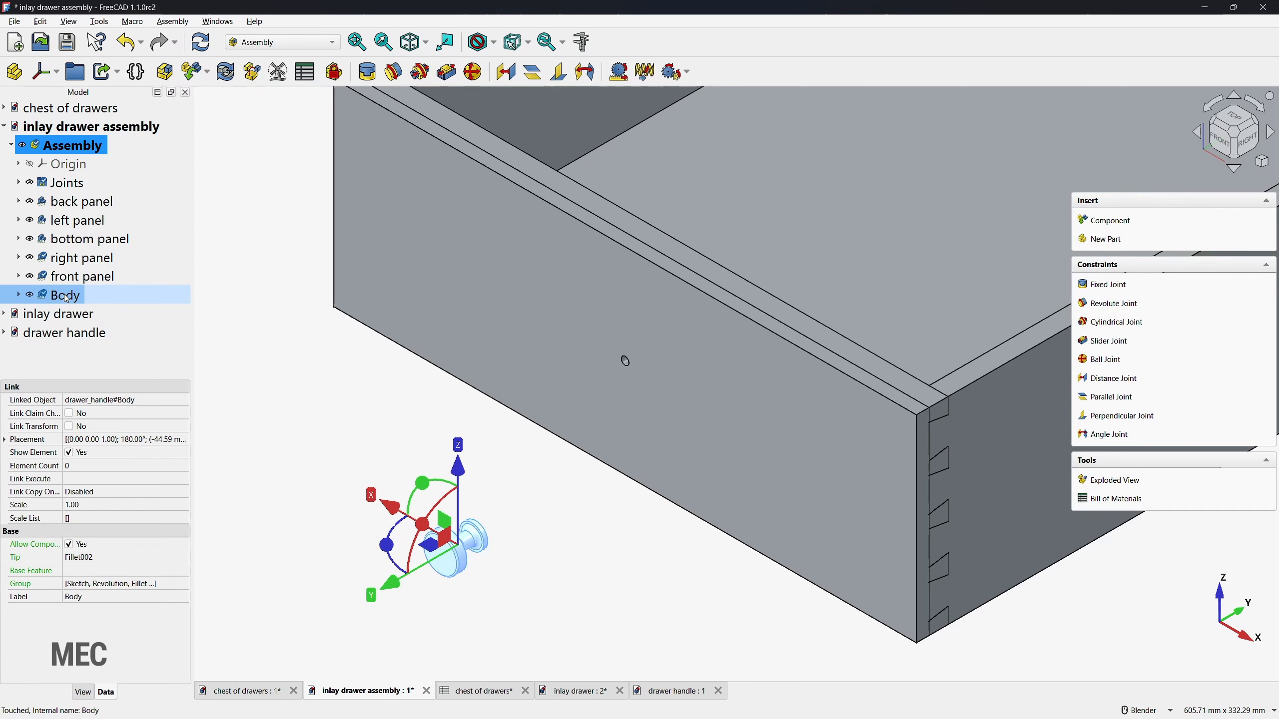
{"action": "key", "text": "F2"}
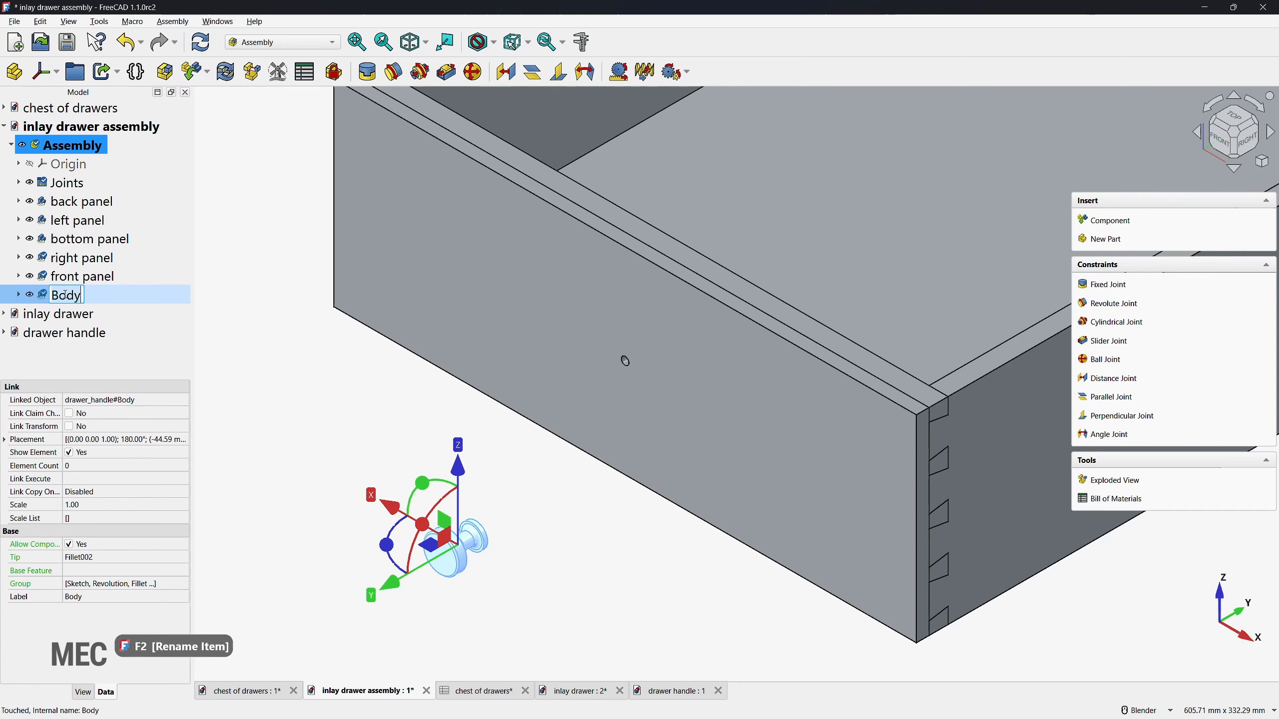
{"action": "type", "text": "handle"}
{"action": "key", "text": "Return"}
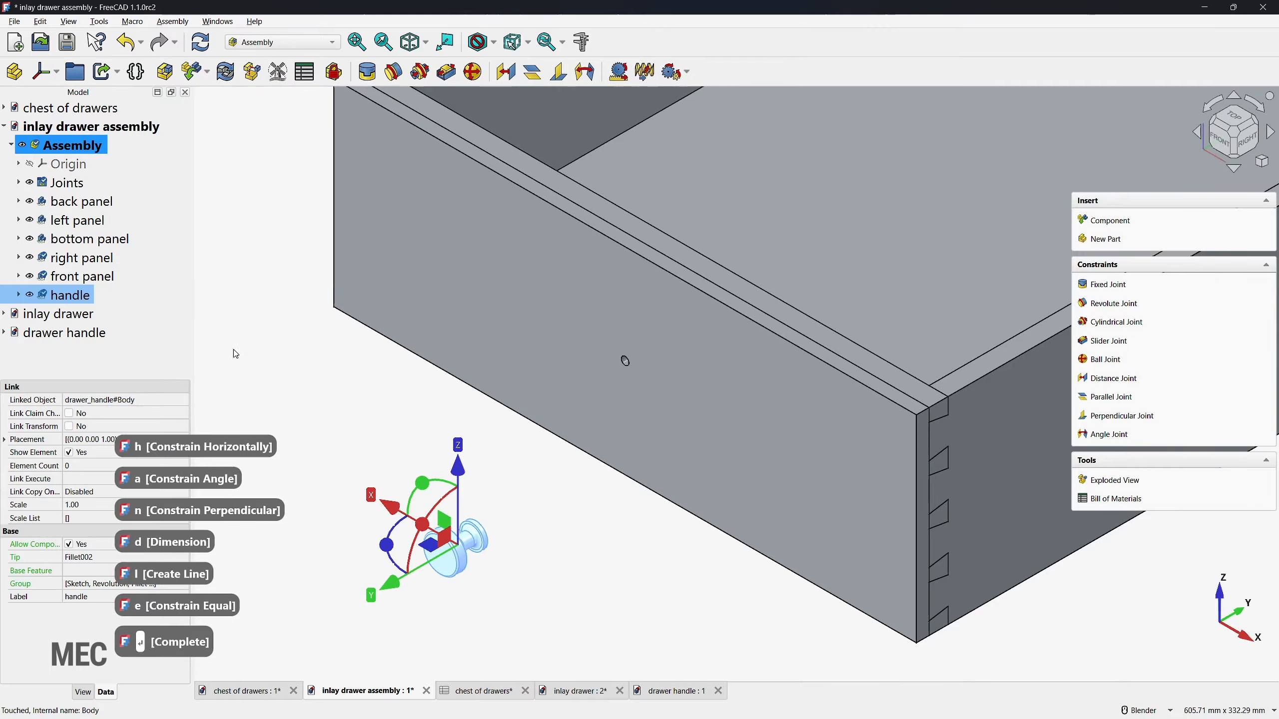
{"action": "left_click", "coordinate": [693, 550]}
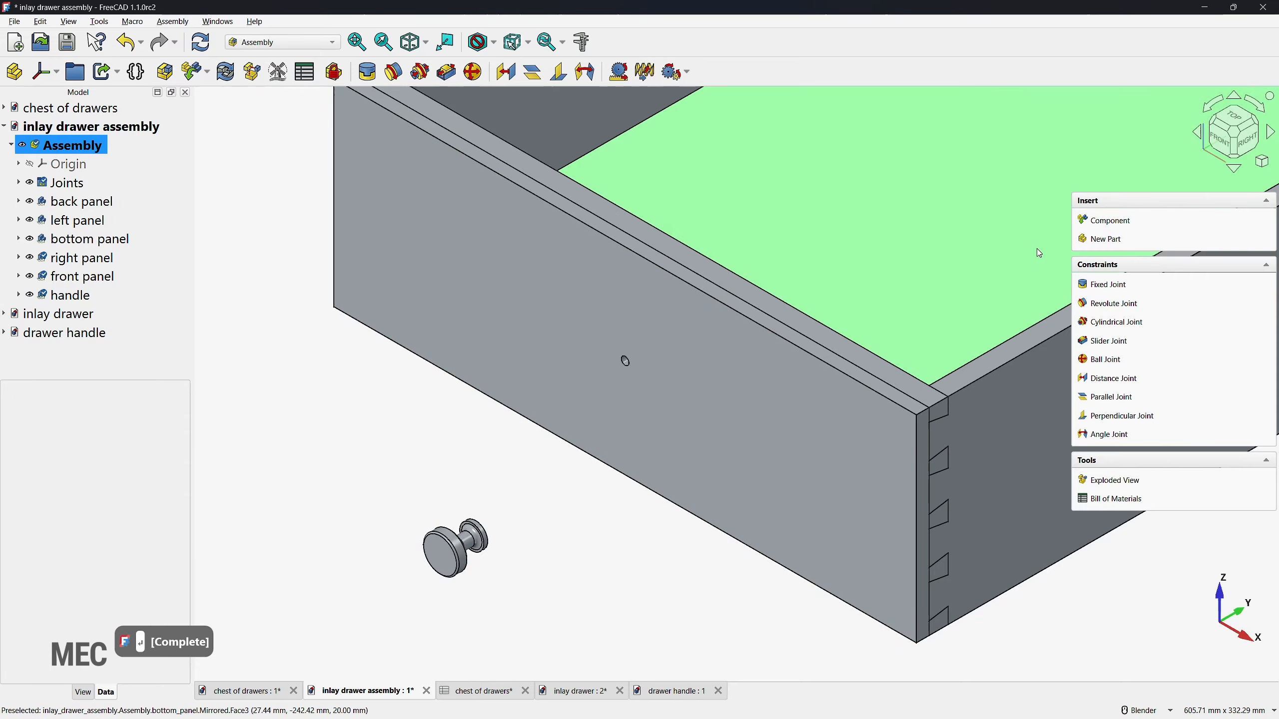
Step: Join the hole in the handle's back face to the hole edge on the outside of the front panel with a Fixed joint
{"action": "left_click", "coordinate": [1102, 286]}
{"action": "scroll", "coordinate": [621, 354], "scroll_direction": "up", "scroll_amount": 5}
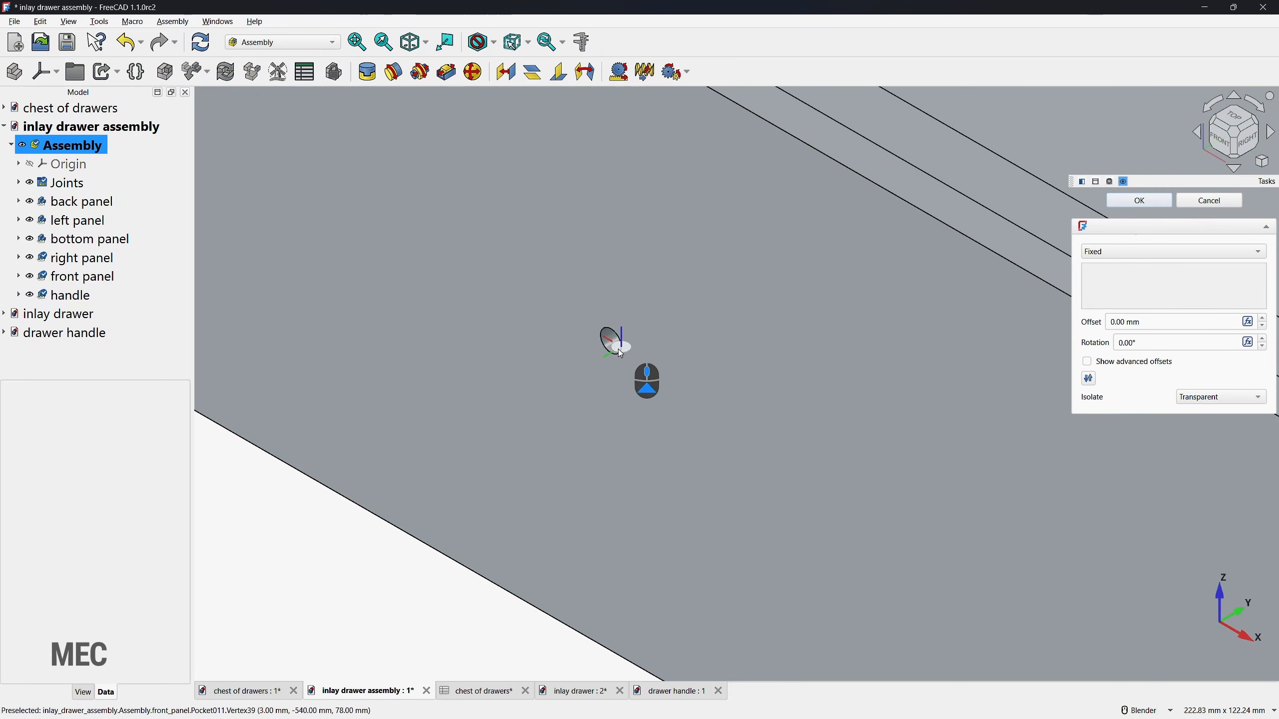
{"action": "left_click", "coordinate": [619, 354]}
{"action": "scroll", "coordinate": [660, 375], "scroll_direction": "down", "scroll_amount": 5}
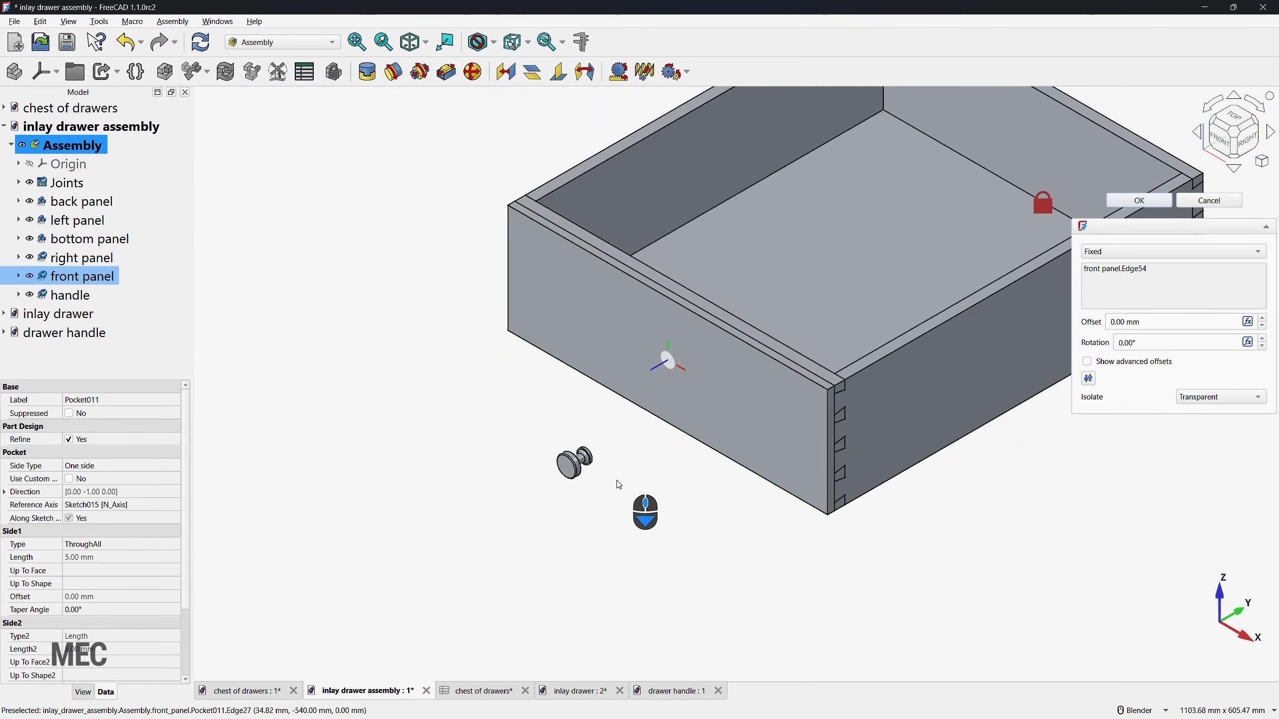
{"action": "middle_click_drag", "start_coordinate": [618, 482], "coordinate": [538, 445]}
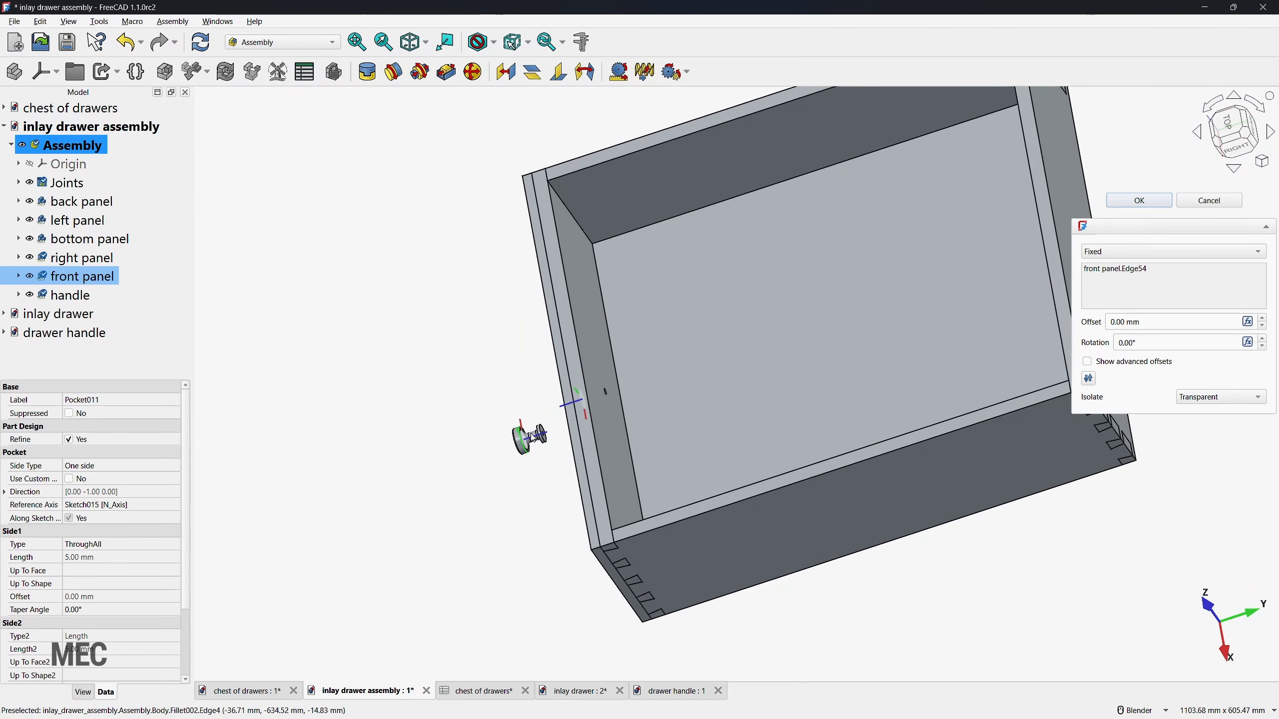
{"action": "scroll", "coordinate": [539, 445], "scroll_direction": "up", "scroll_amount": 5}
{"action": "scroll", "coordinate": [538, 445], "scroll_direction": "up", "scroll_amount": 5}
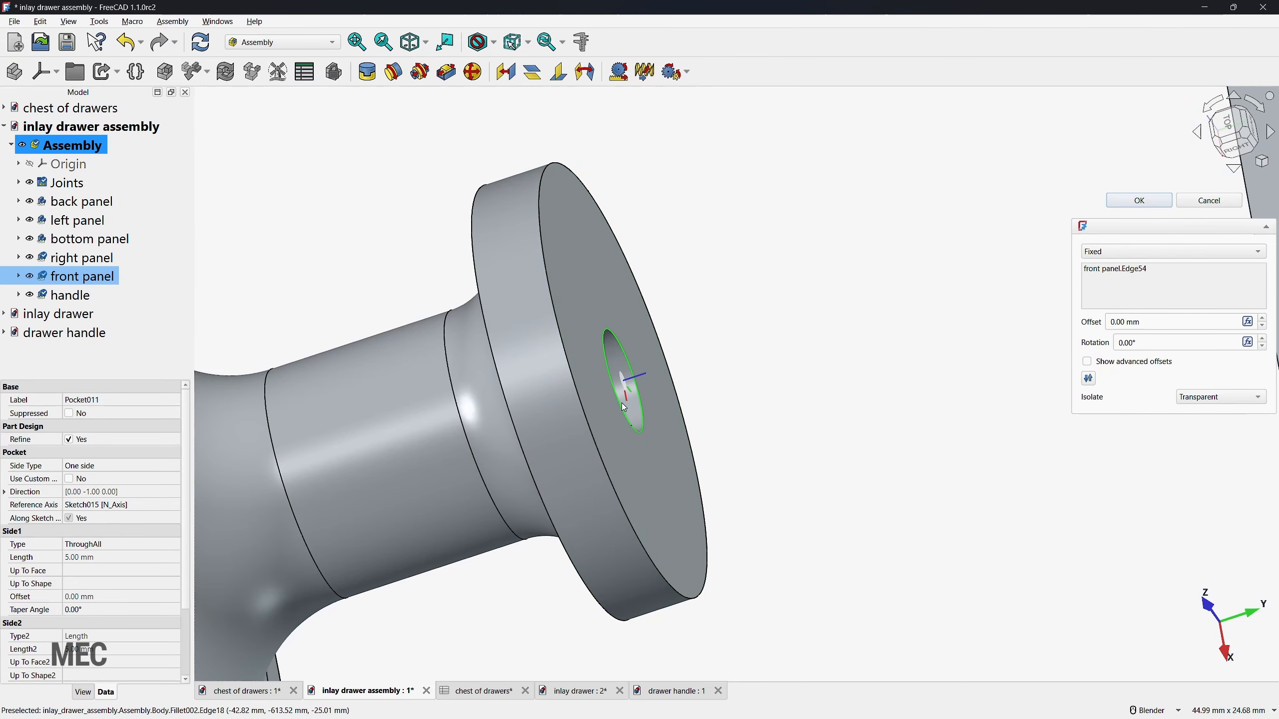
{"action": "left_click", "coordinate": [654, 420]}
{"action": "scroll", "coordinate": [725, 399], "scroll_direction": "down", "scroll_amount": 10}
{"action": "middle_click_drag", "start_coordinate": [645, 423], "coordinate": [733, 391]}
{"action": "left_click", "coordinate": [1139, 200]}
{"action": "scroll", "coordinate": [398, 451], "scroll_direction": "down", "scroll_amount": 5}
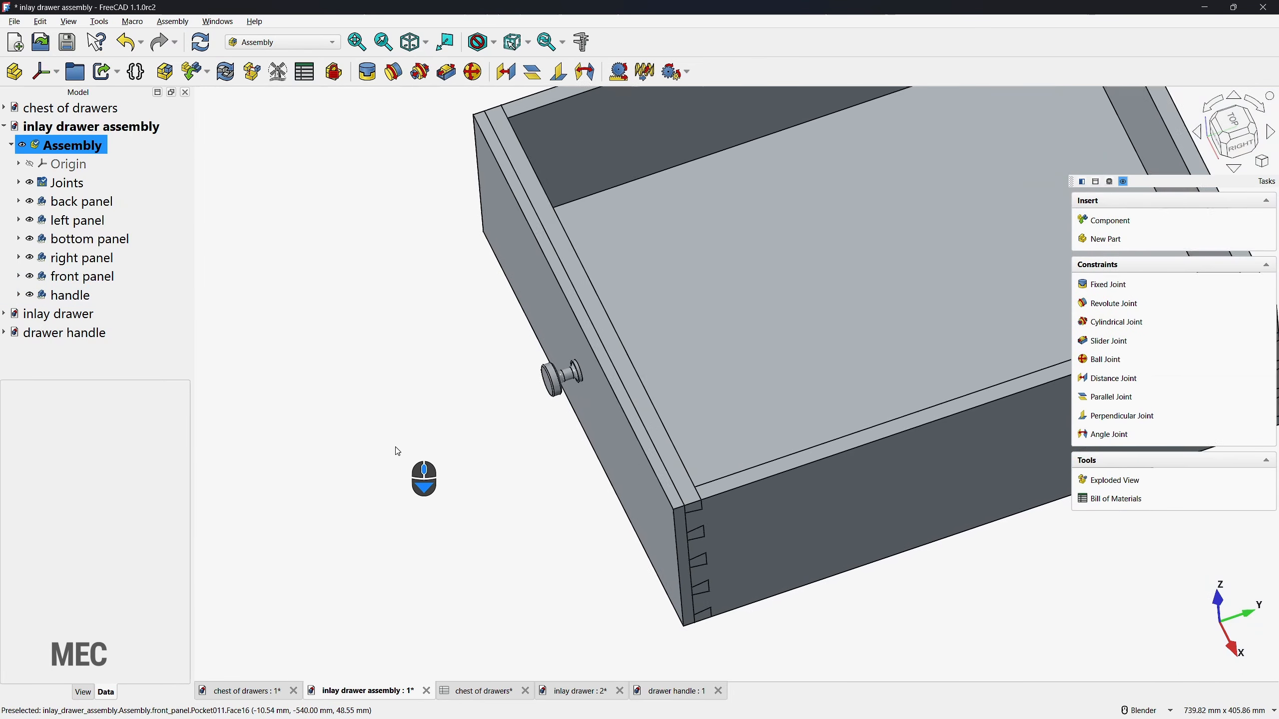
{"action": "key", "text": "0"}
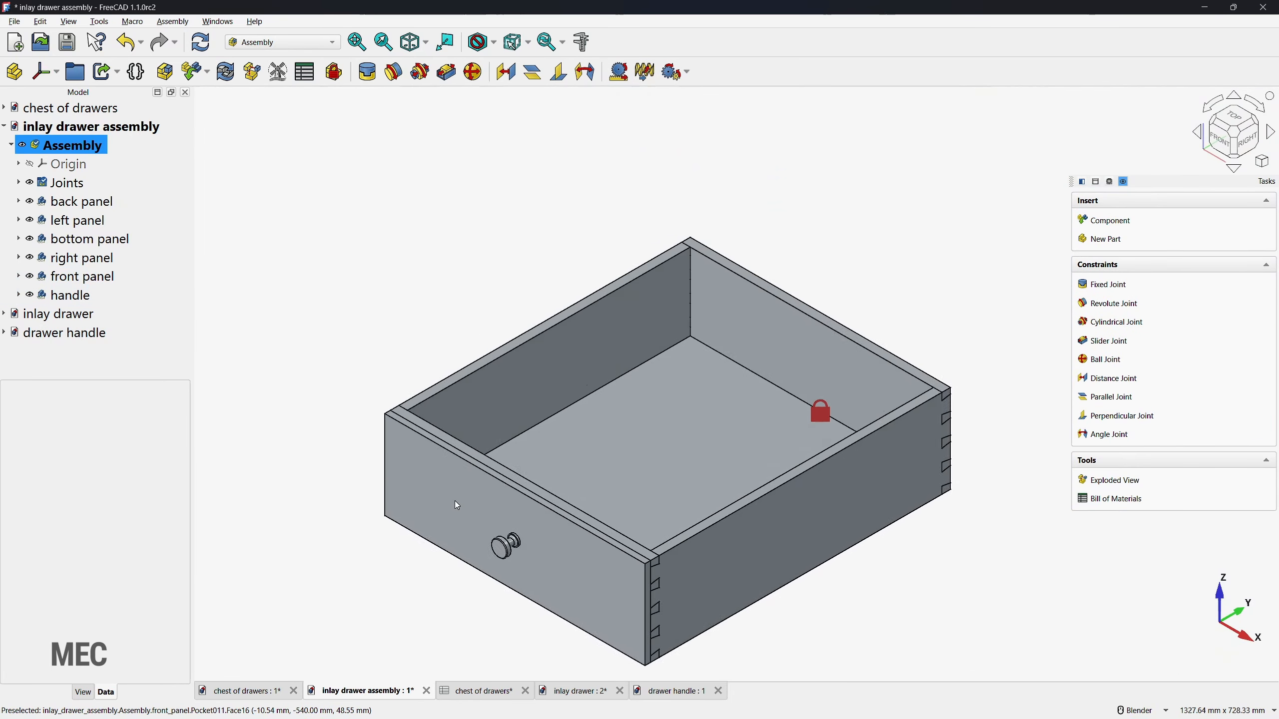
Step: Save the inlay drawer assembly, return to the chest of drawers document and activate its assembly
{"action": "key", "text": "ctrl+s"}
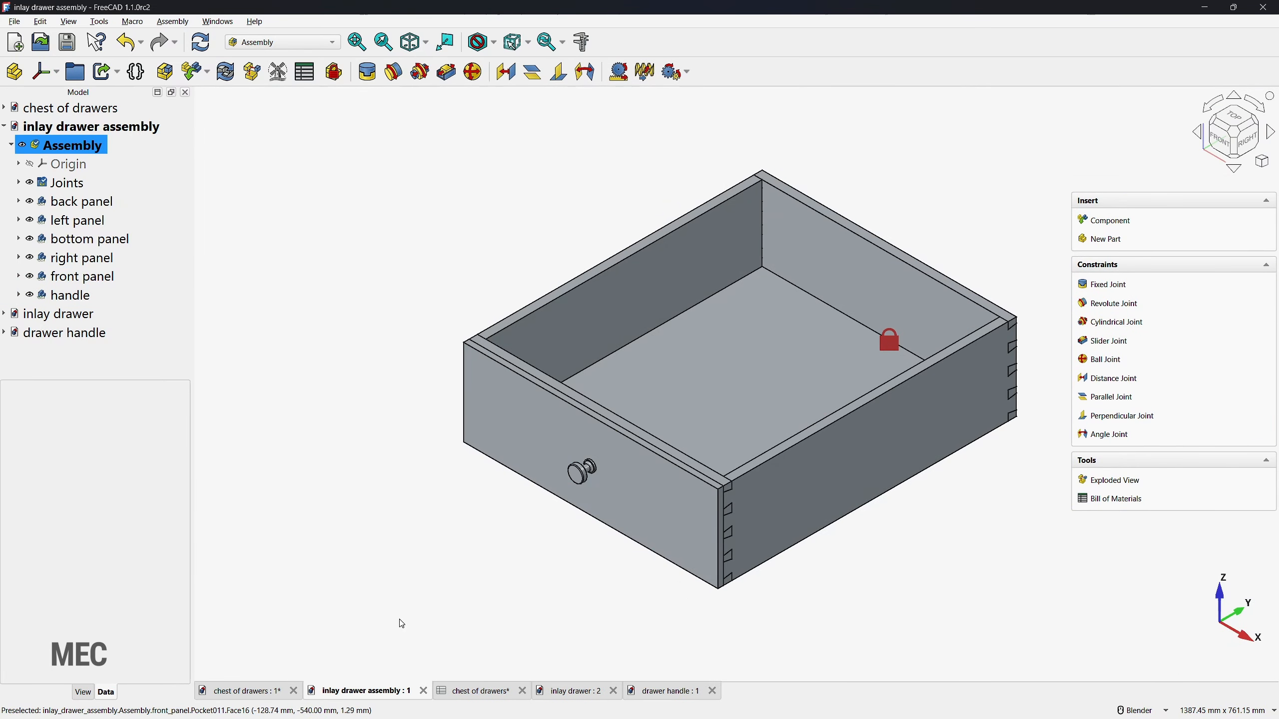
{"action": "left_click", "coordinate": [257, 693]}
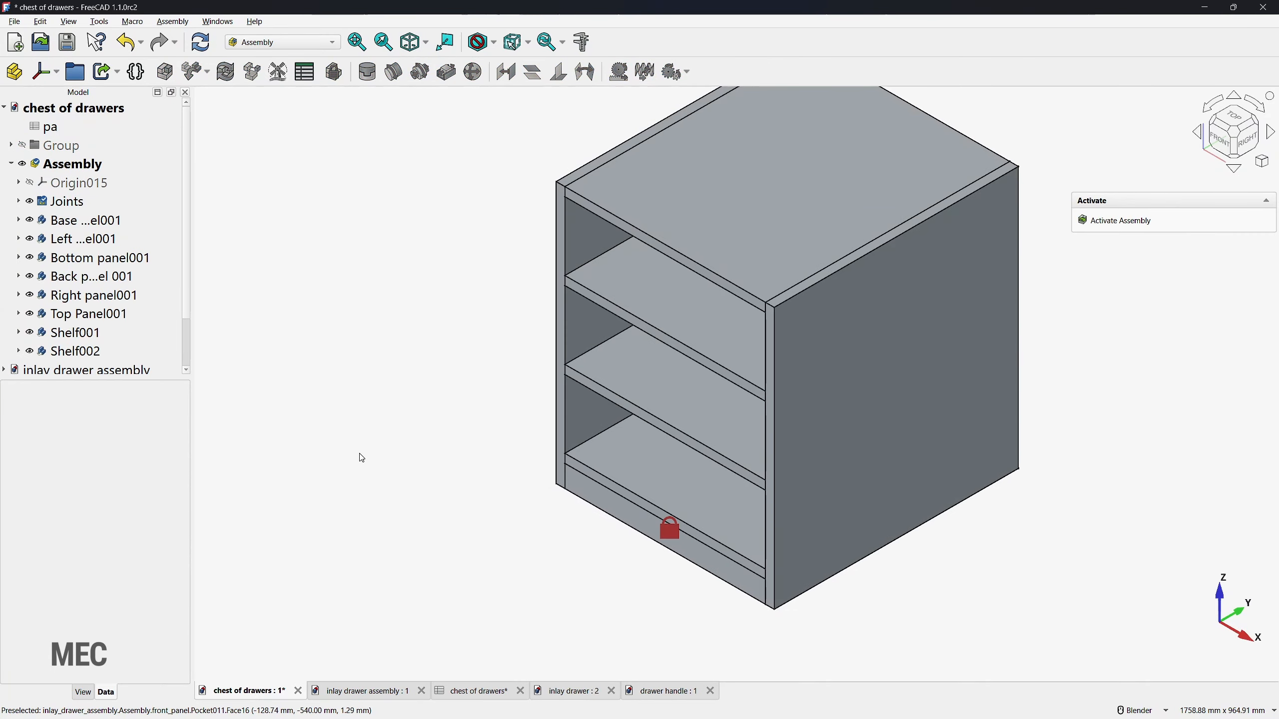
{"action": "left_click", "coordinate": [1103, 223]}
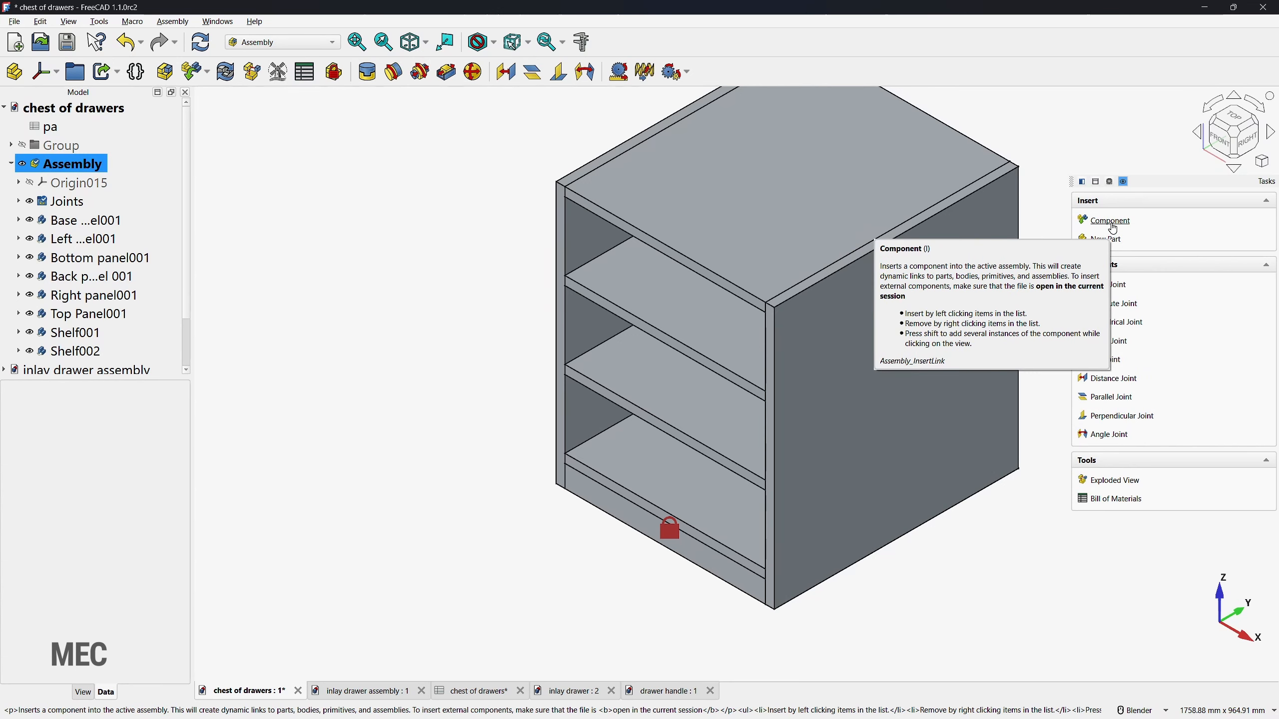
Step: Insert three rigid copies of the inlay drawer Assembly and raise the third copy to Z 457.80 mm
{"action": "left_click", "coordinate": [1113, 223]}
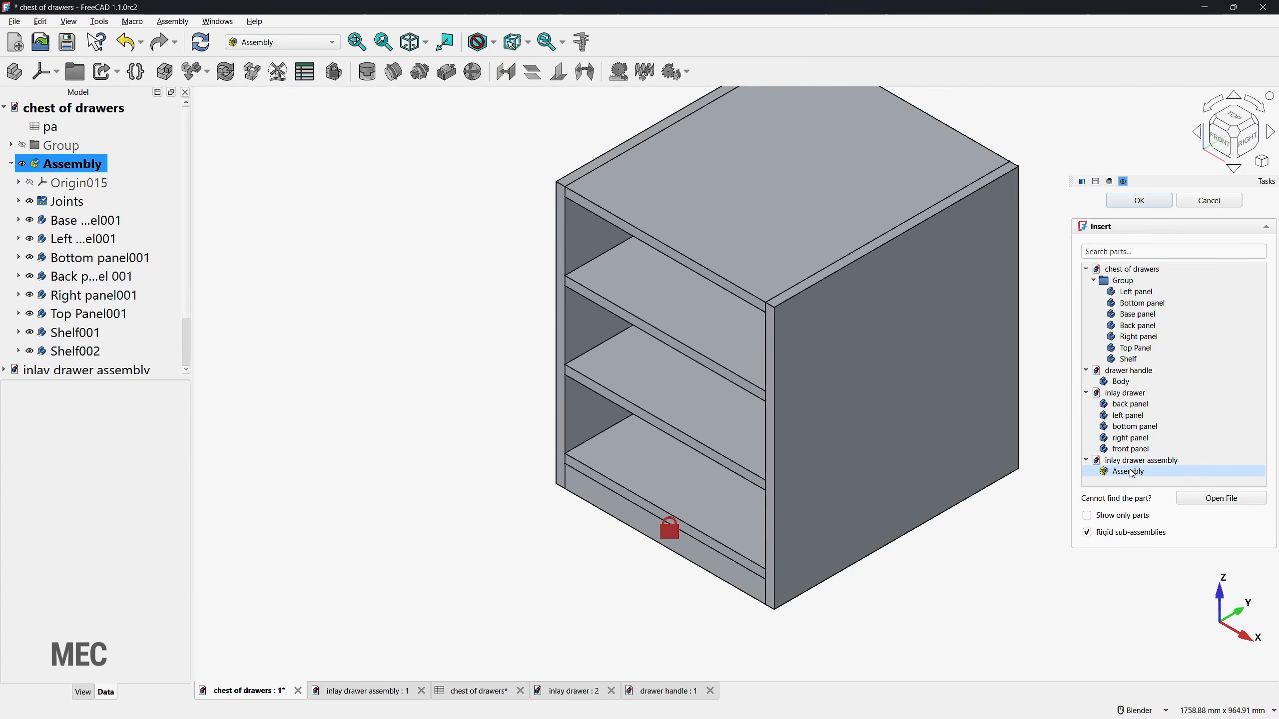
{"action": "left_click", "coordinate": [1132, 473]}
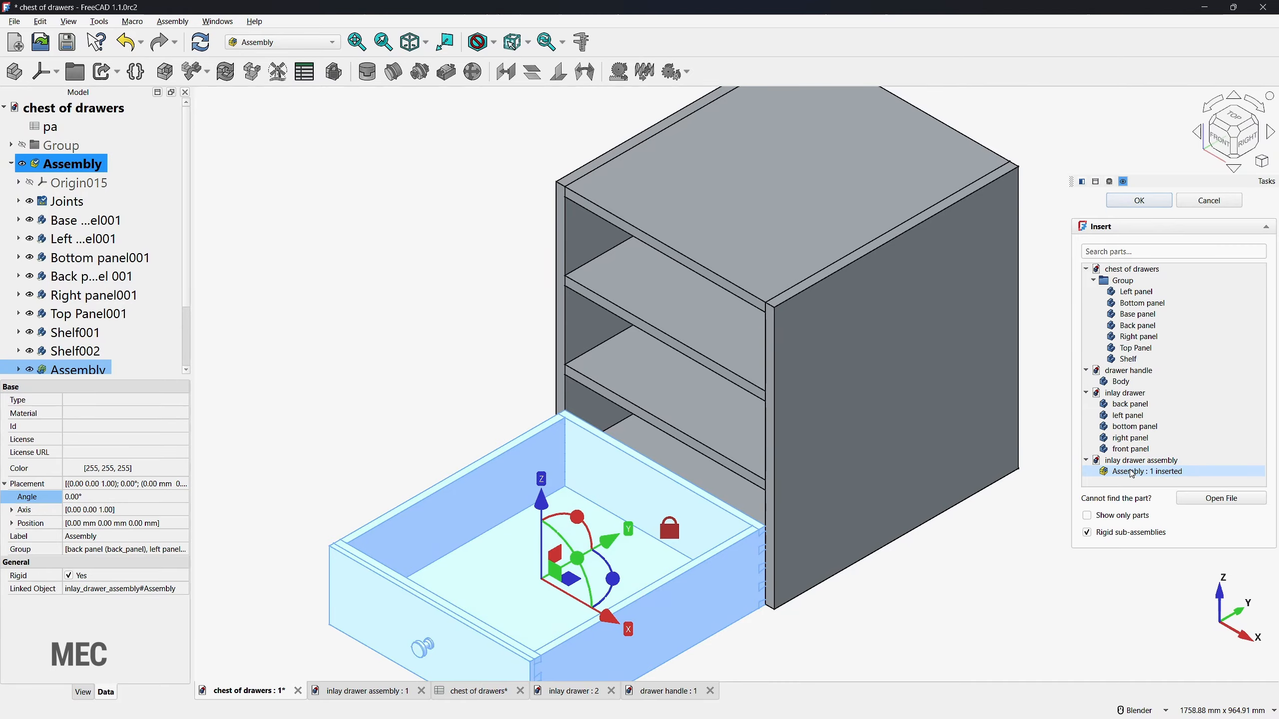
{"action": "left_click", "coordinate": [1132, 473]}
{"action": "left_click", "coordinate": [1132, 473]}
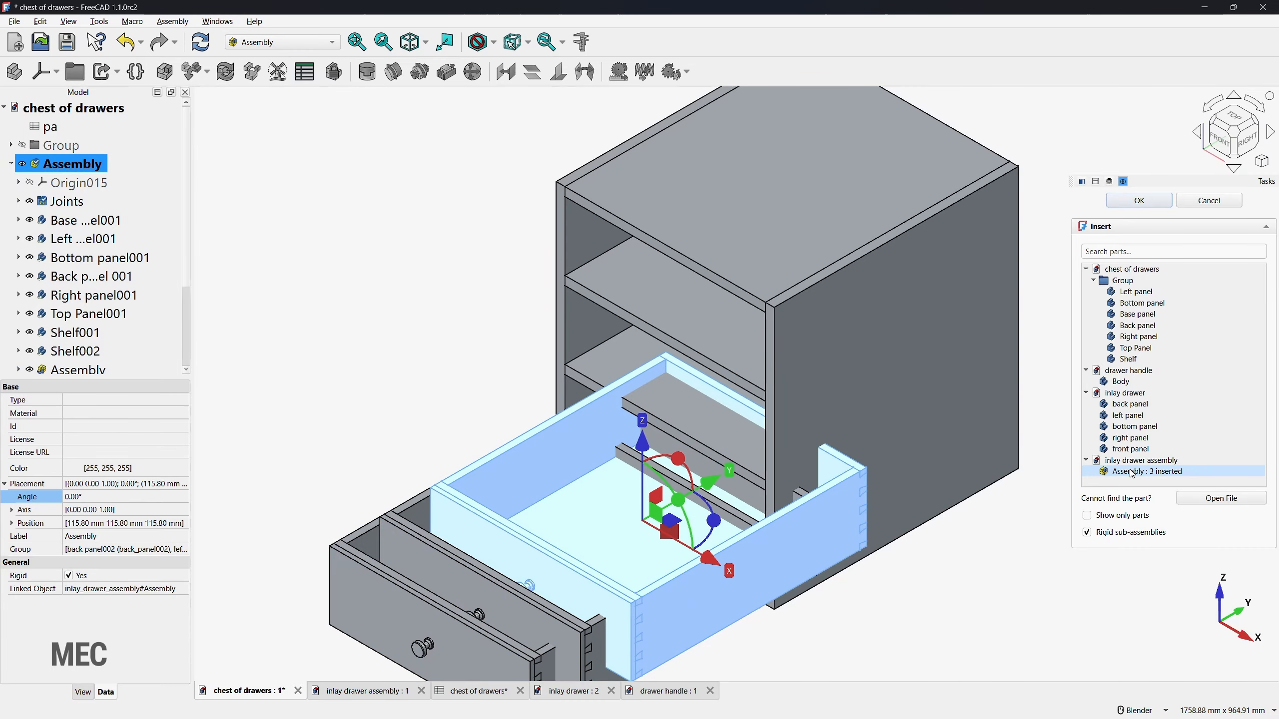
{"action": "left_click_drag", "start_coordinate": [643, 443], "coordinate": [645, 278]}
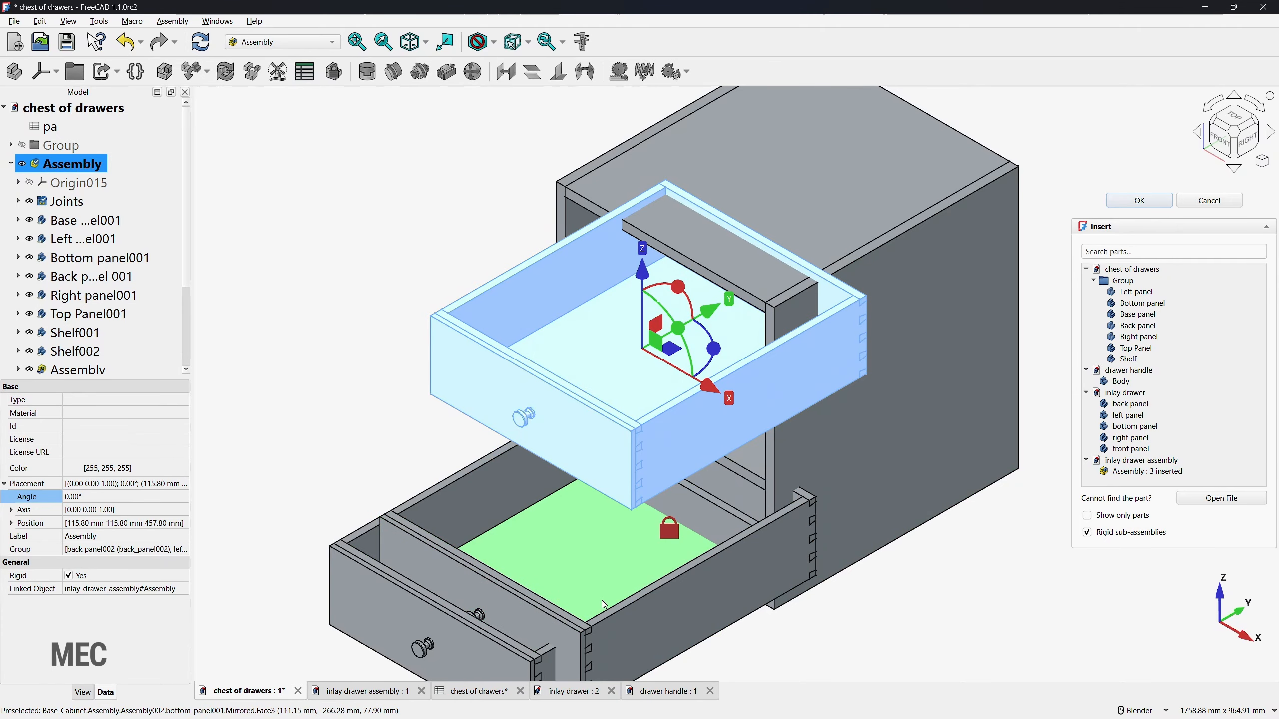
{"action": "left_click", "coordinate": [1139, 201]}
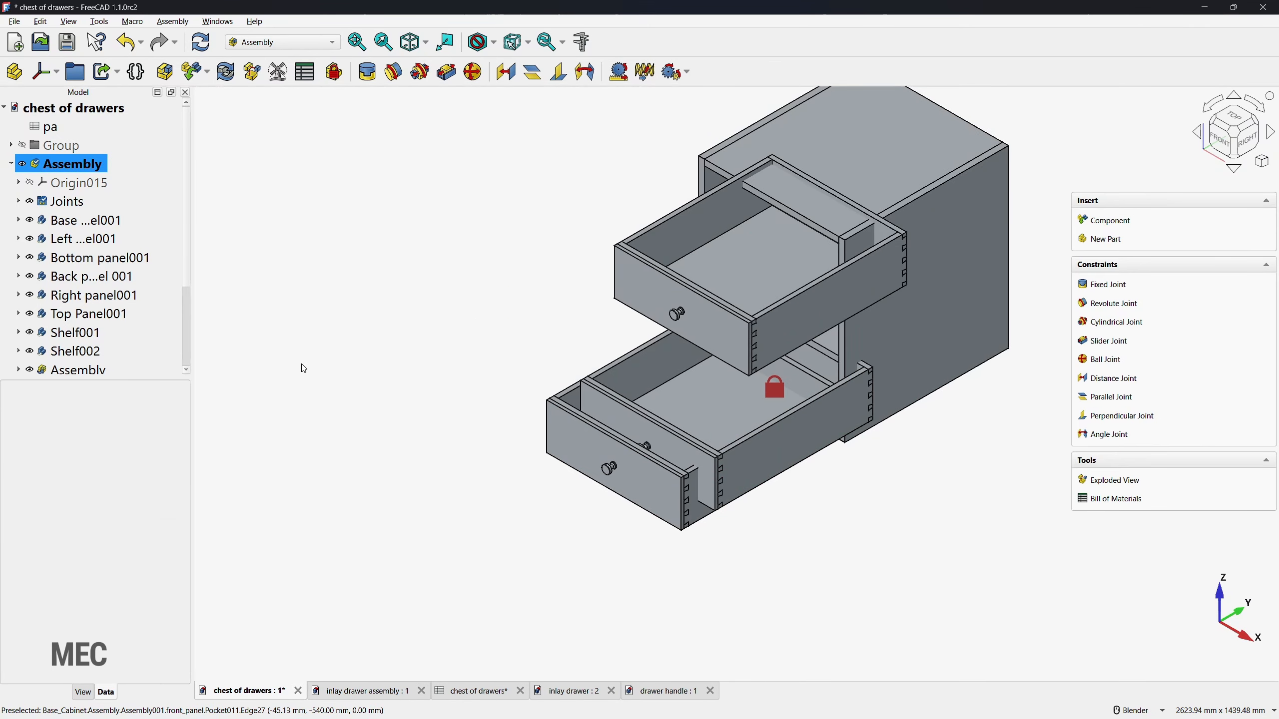
Step: Hide the handle of the first inserted drawer assembly and hide the other two drawer assemblies
{"action": "scroll", "coordinate": [131, 314], "scroll_direction": "down", "scroll_amount": 2}
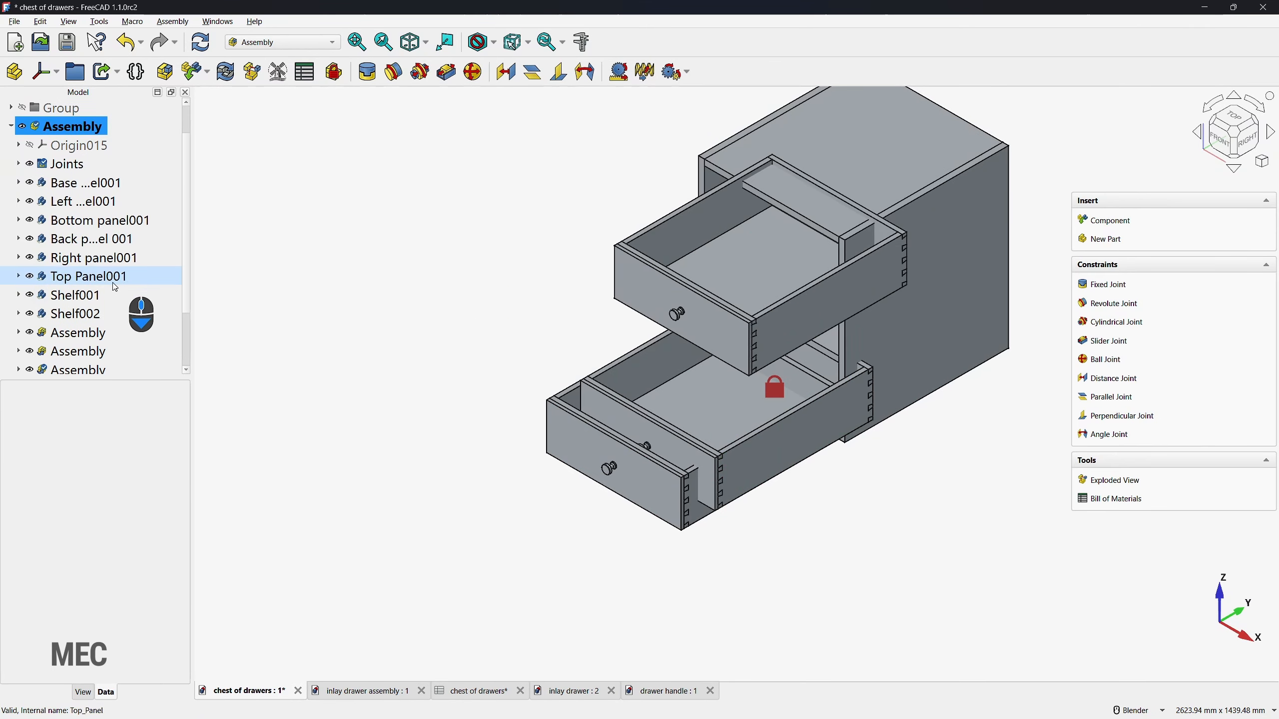
{"action": "left_click", "coordinate": [19, 257]}
{"action": "left_click", "coordinate": [19, 257]}
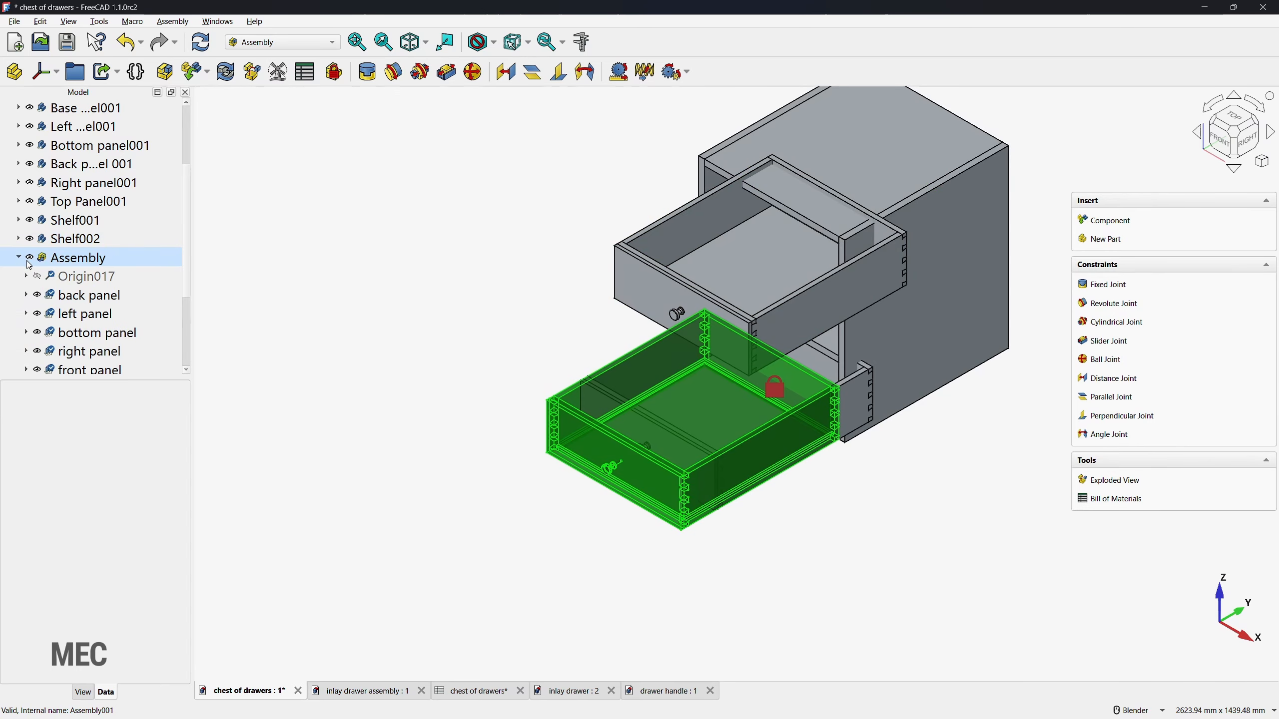
{"action": "left_click", "coordinate": [57, 281]}
{"action": "scroll", "coordinate": [36, 275], "scroll_direction": "down", "scroll_amount": 3}
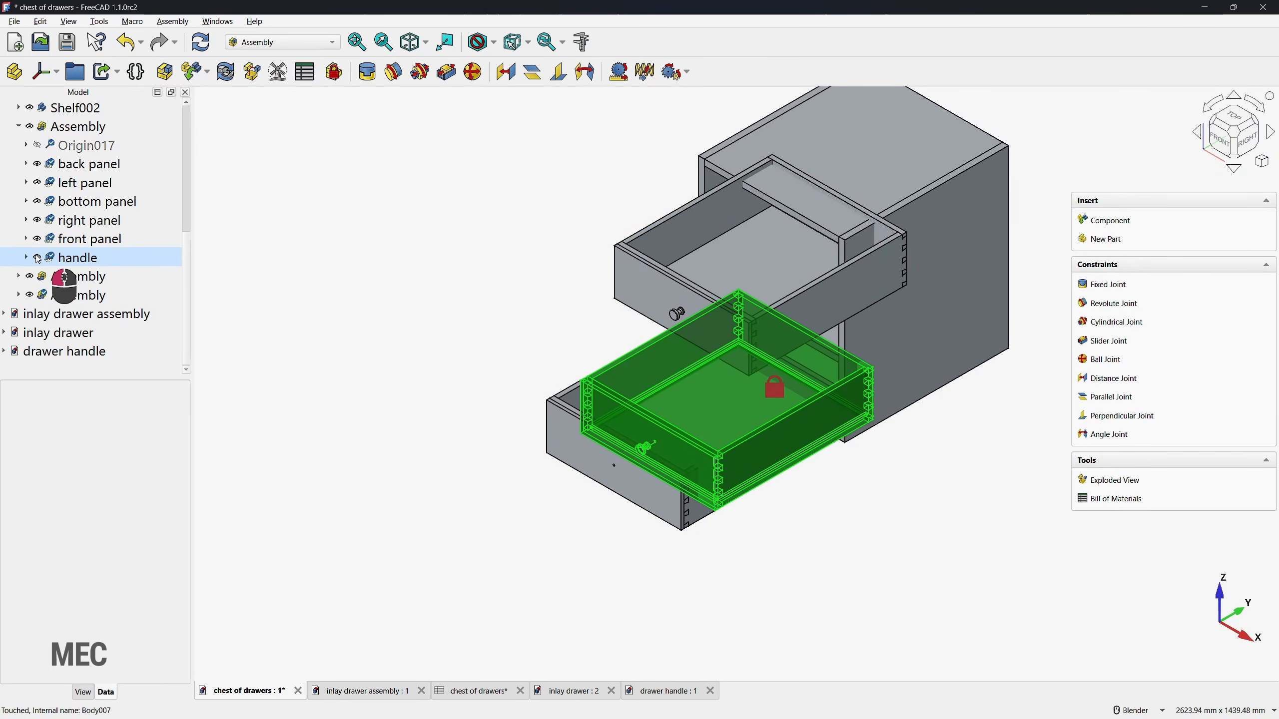
{"action": "left_click", "coordinate": [37, 257]}
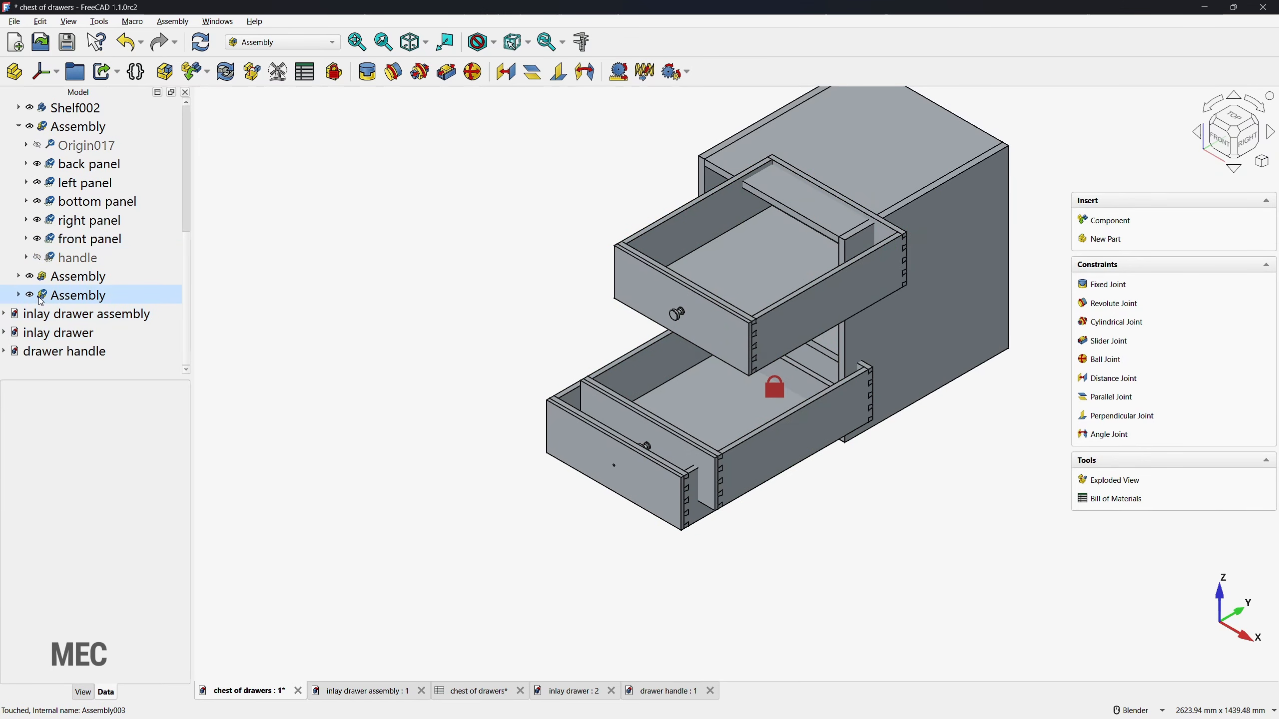
{"action": "left_click", "coordinate": [30, 277]}
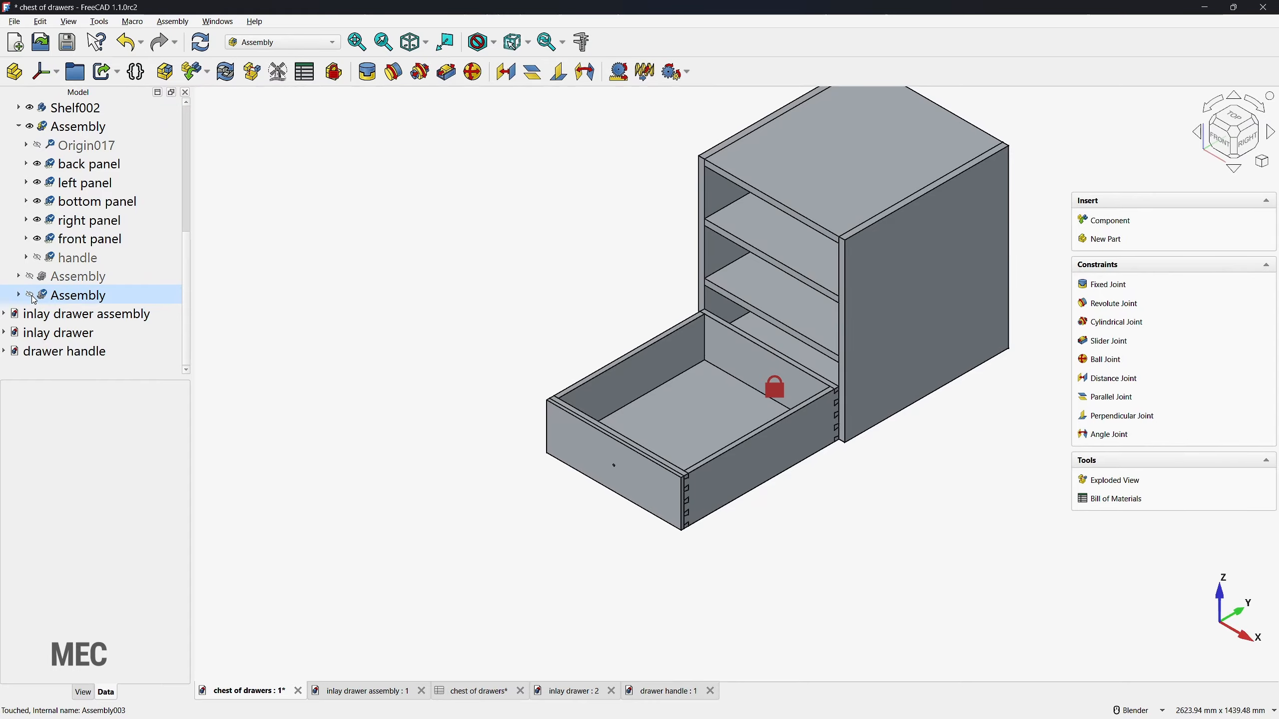
{"action": "left_click", "coordinate": [390, 504]}
Step: Set up a Fixed joint between the front panel's hole edge and the upper shelf's front face, with a rotation of 90°
{"action": "middle_click_drag", "start_coordinate": [562, 536], "coordinate": [579, 507]}
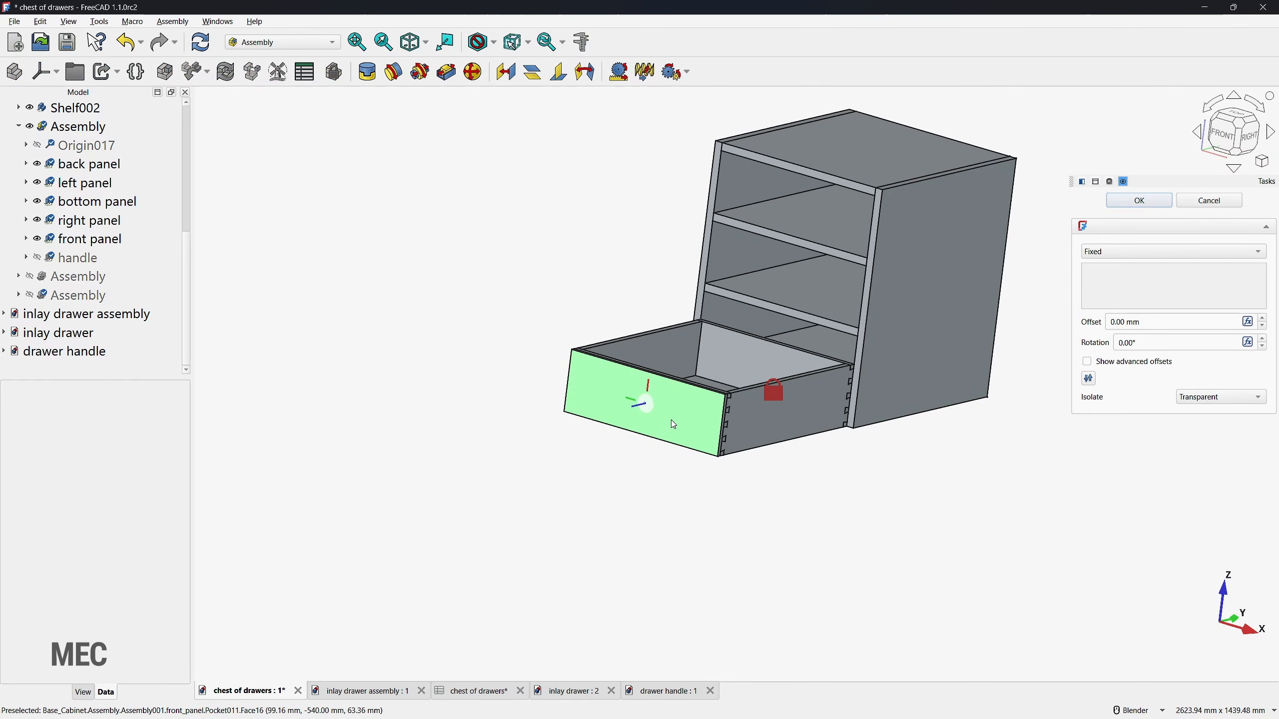
{"action": "scroll", "coordinate": [652, 412], "scroll_direction": "up", "scroll_amount": 5}
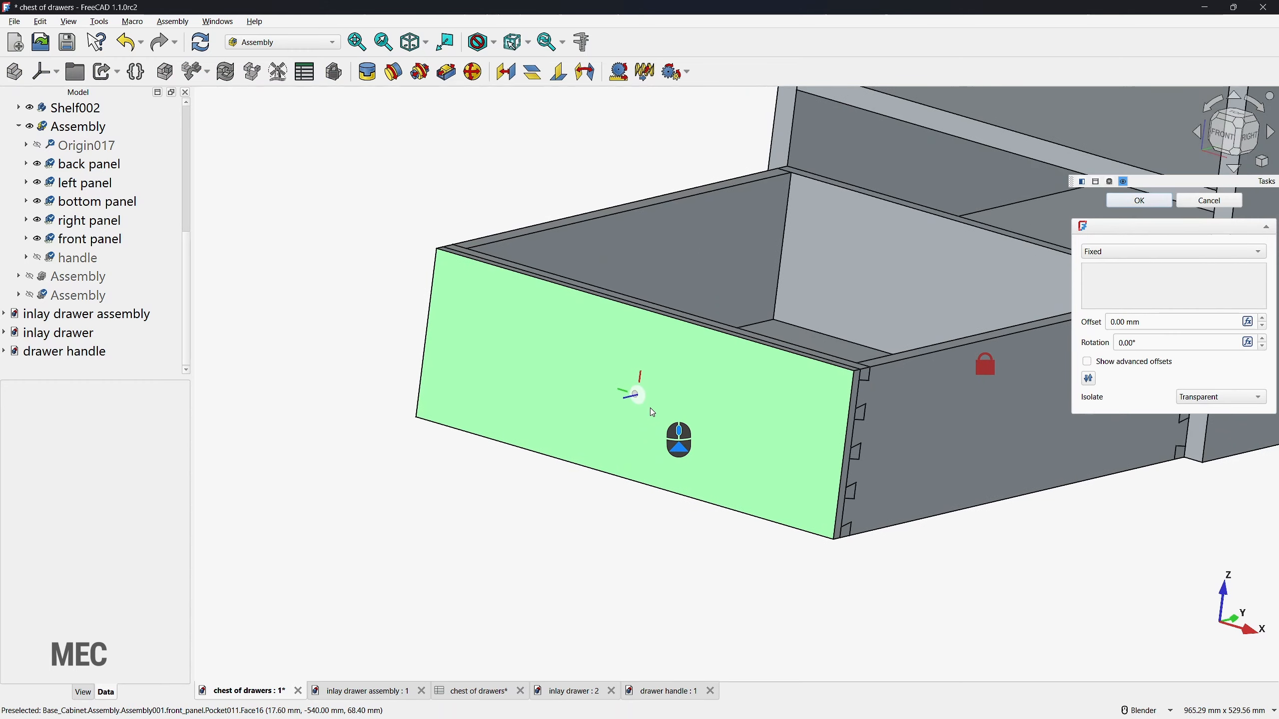
{"action": "scroll", "coordinate": [635, 401], "scroll_direction": "up", "scroll_amount": 10}
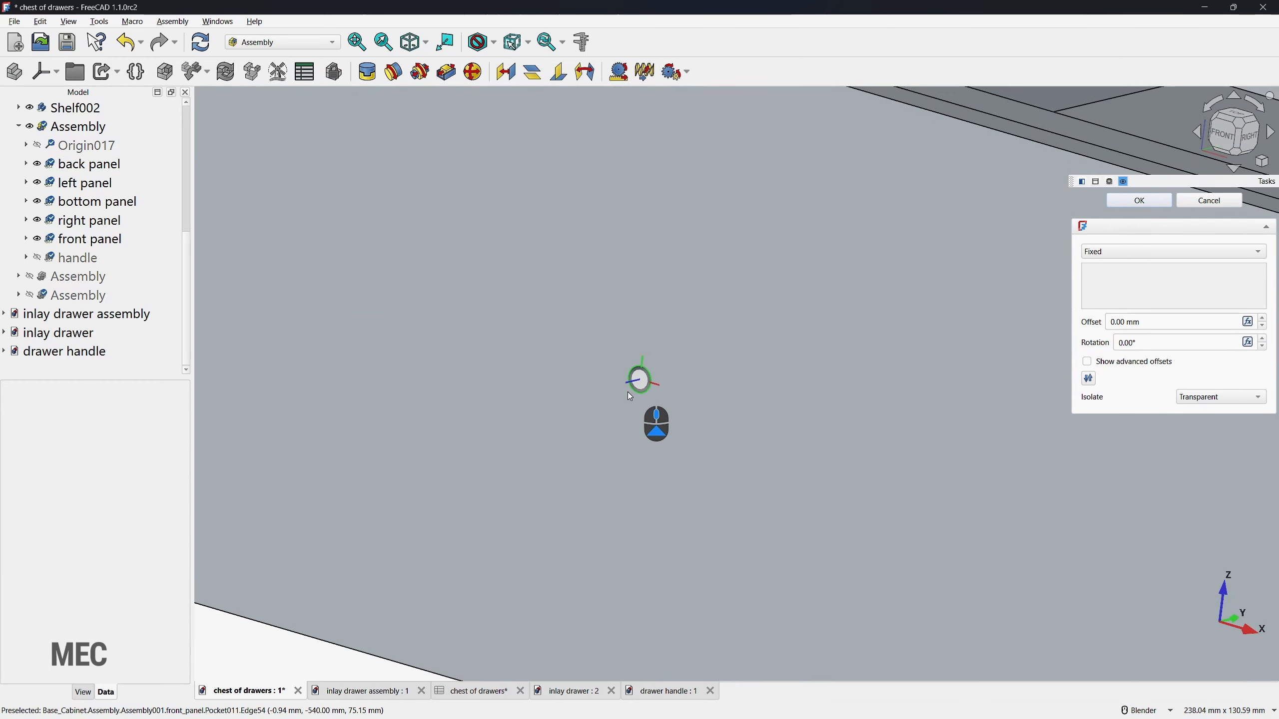
{"action": "left_click", "coordinate": [633, 392]}
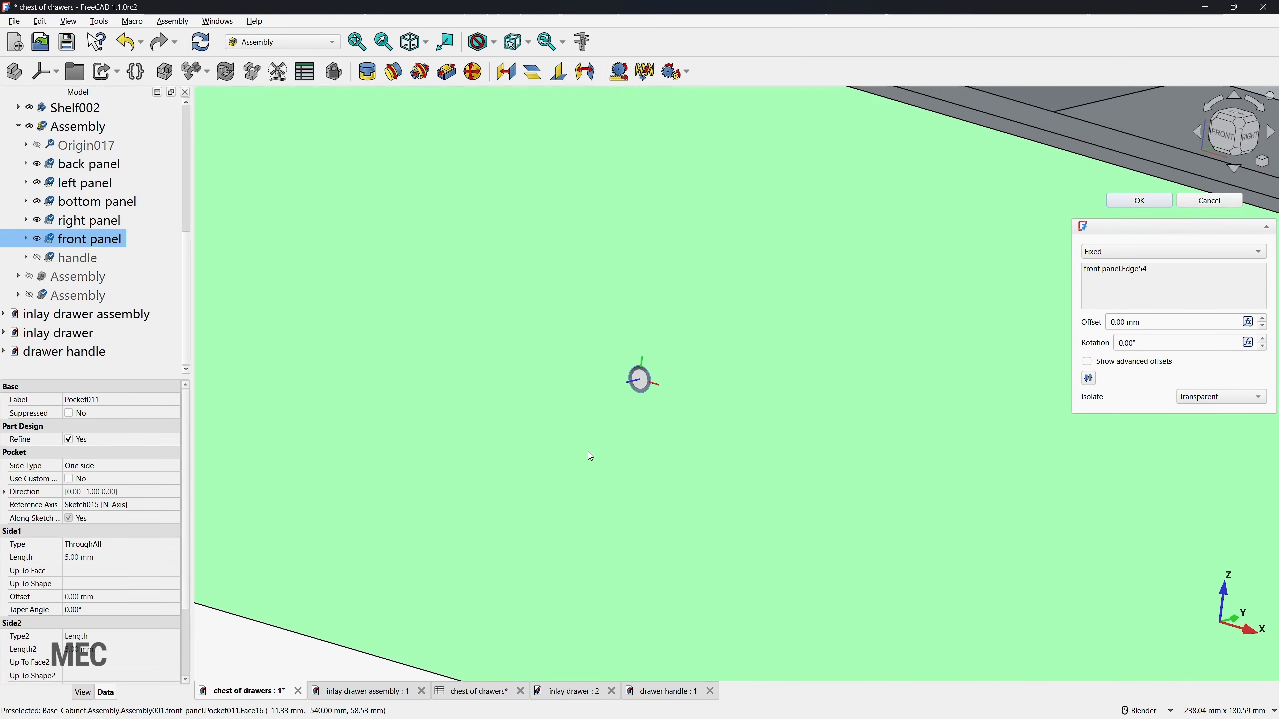
{"action": "scroll", "coordinate": [568, 452], "scroll_direction": "down", "scroll_amount": 15}
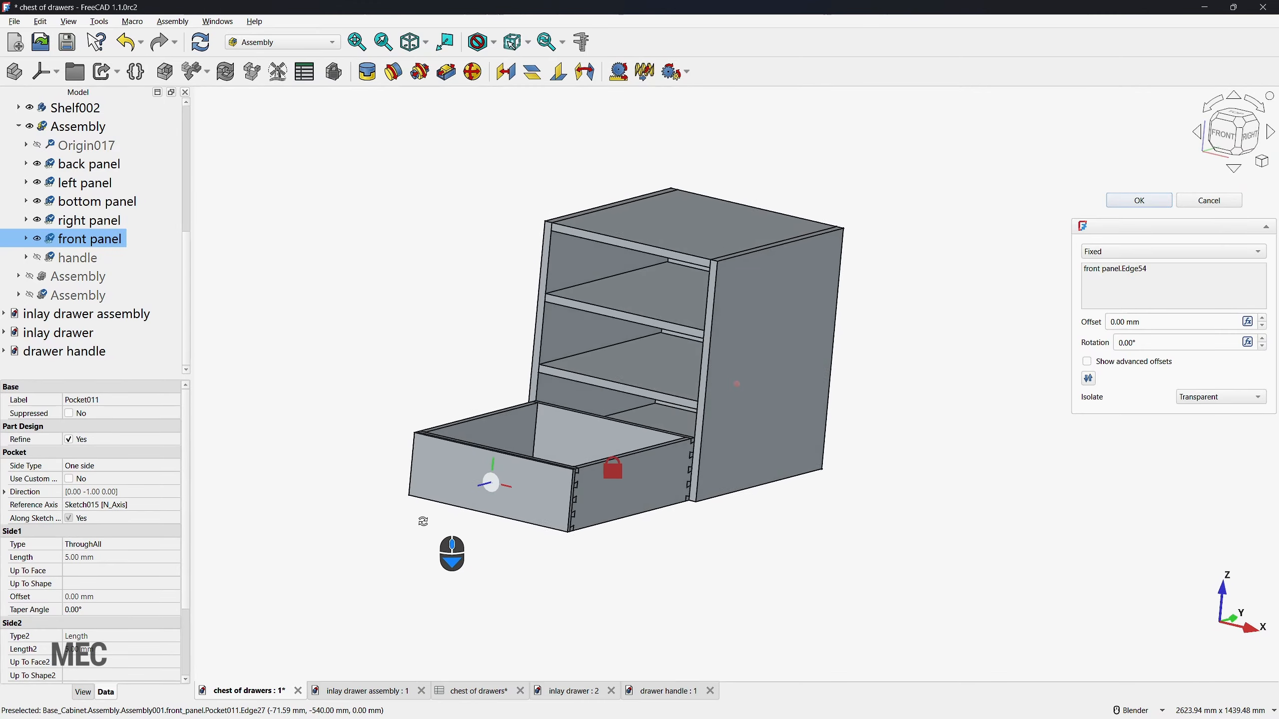
{"action": "scroll", "coordinate": [604, 332], "scroll_direction": "up", "scroll_amount": 5}
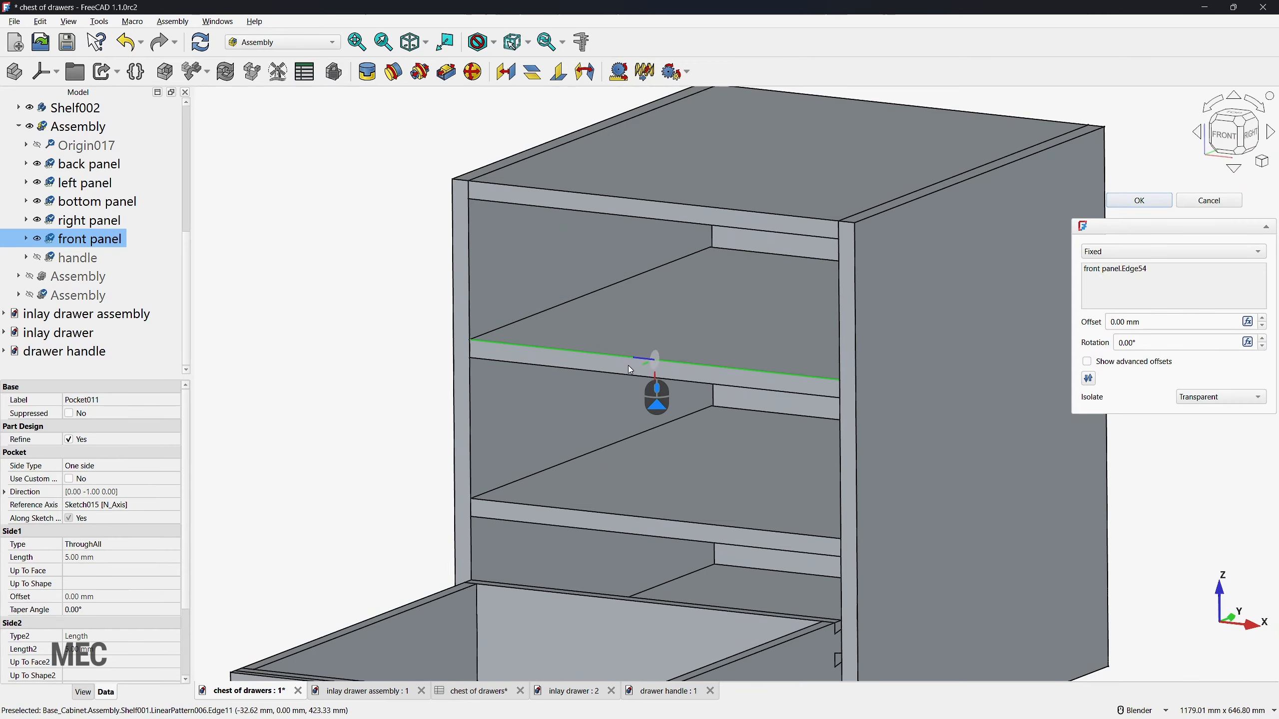
{"action": "left_click", "coordinate": [639, 376]}
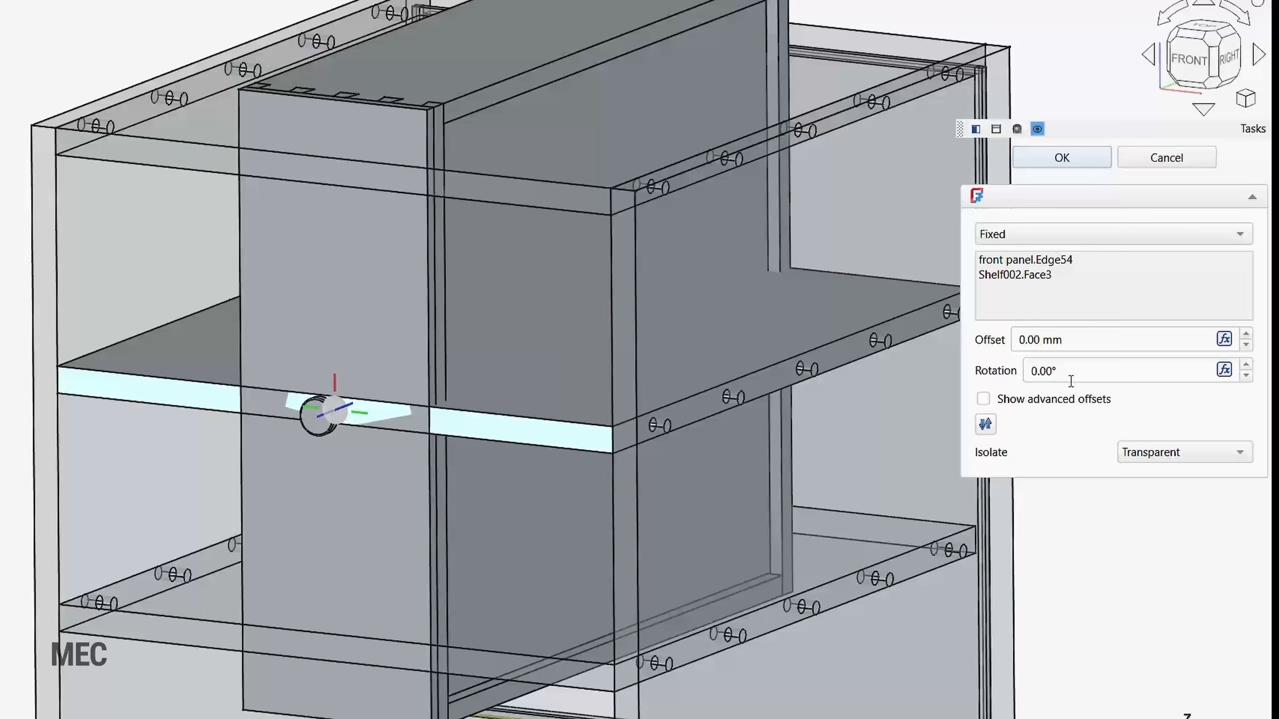
{"action": "left_click", "coordinate": [1115, 344]}
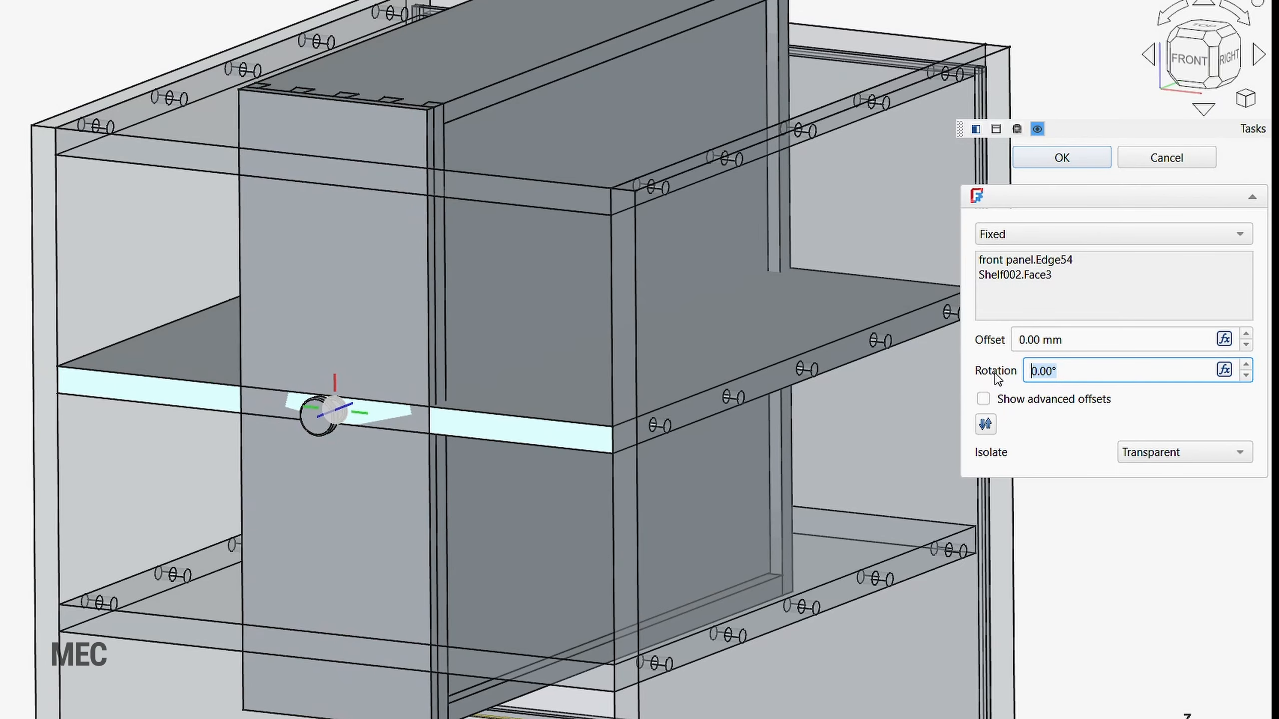
{"action": "type", "text": "90"}
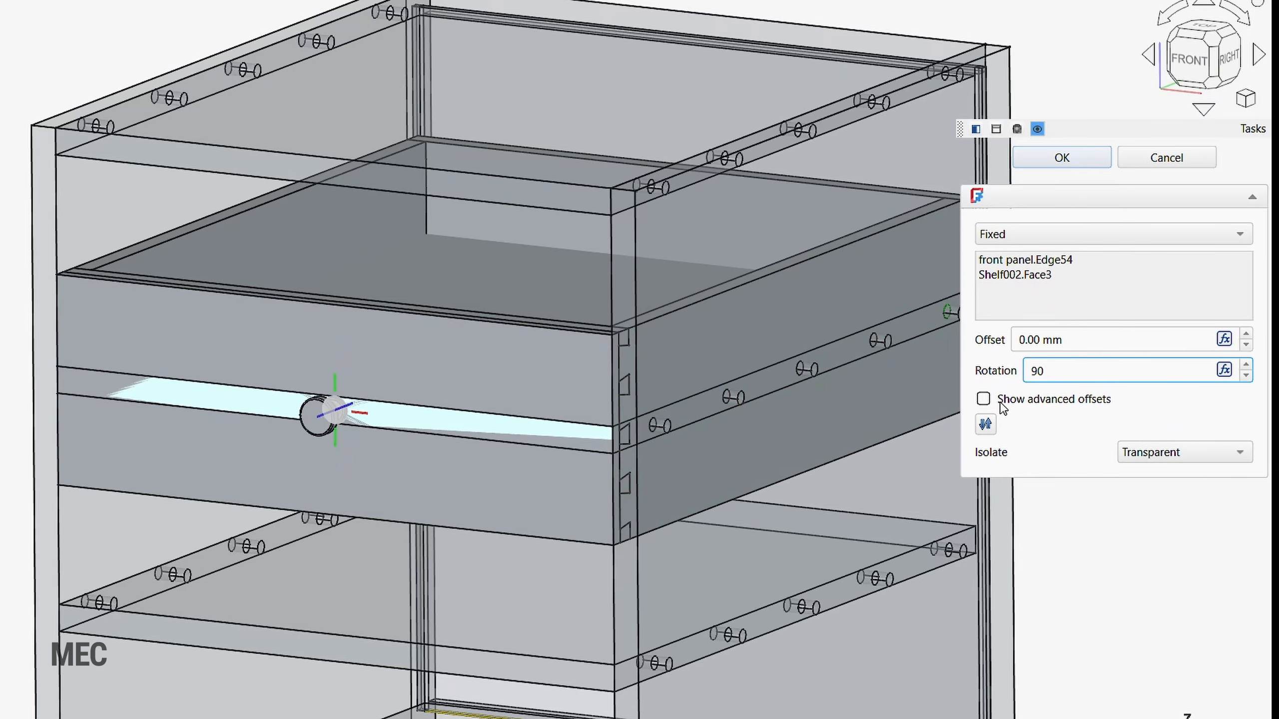
Step: Enable advanced offsets for the Fixed joint and set Offset1's Y translation to -78-10 mm
{"action": "left_click", "coordinate": [983, 399]}
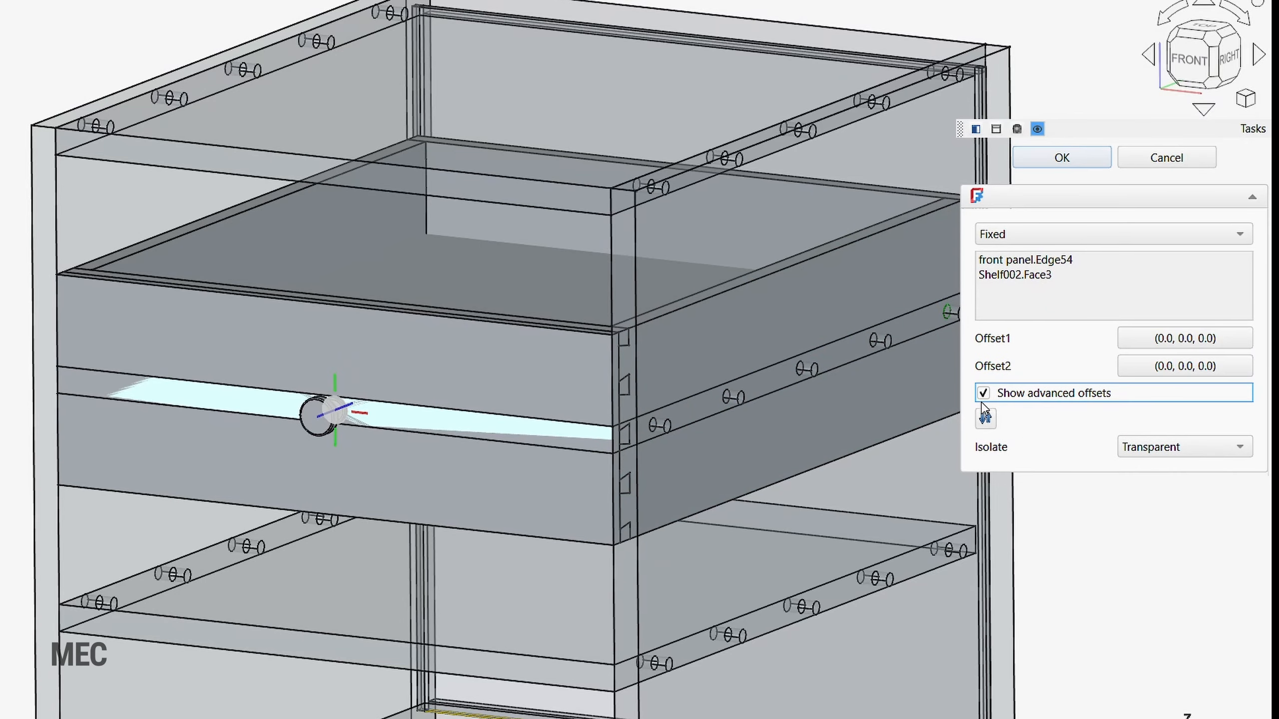
{"action": "left_click", "coordinate": [1185, 339]}
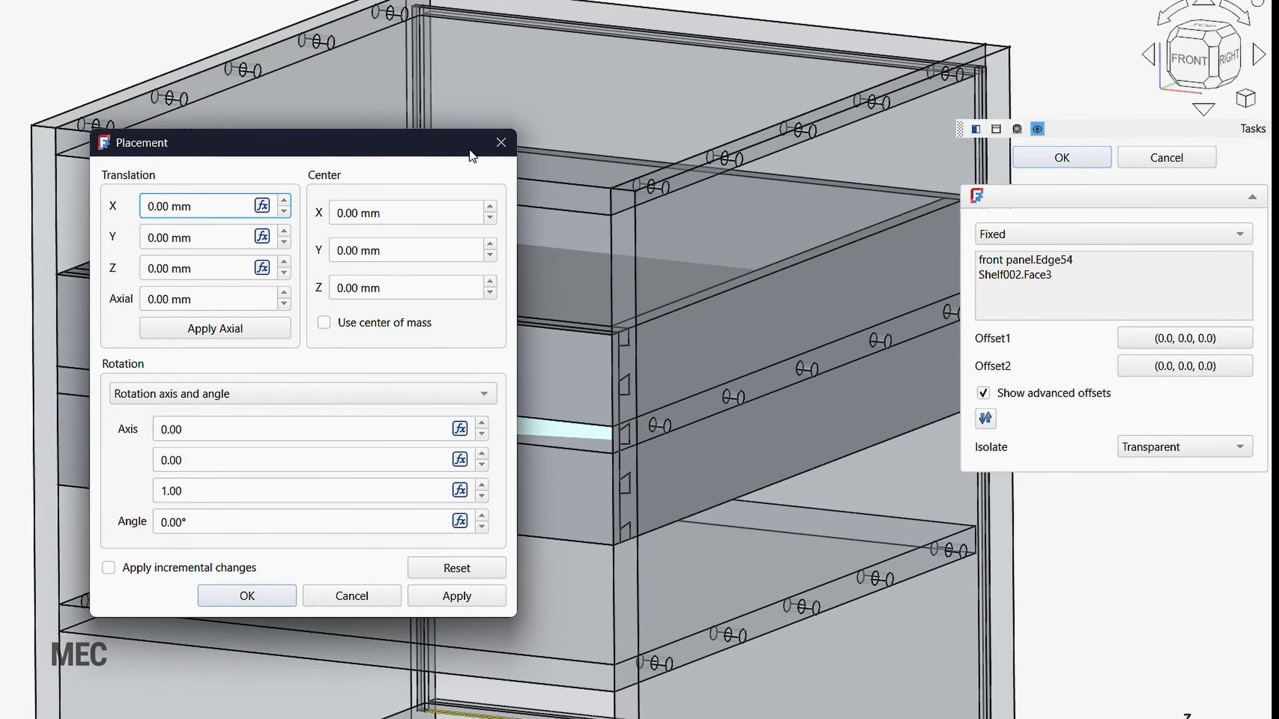
{"action": "left_click_drag", "start_coordinate": [425, 128], "coordinate": [0, 159]}
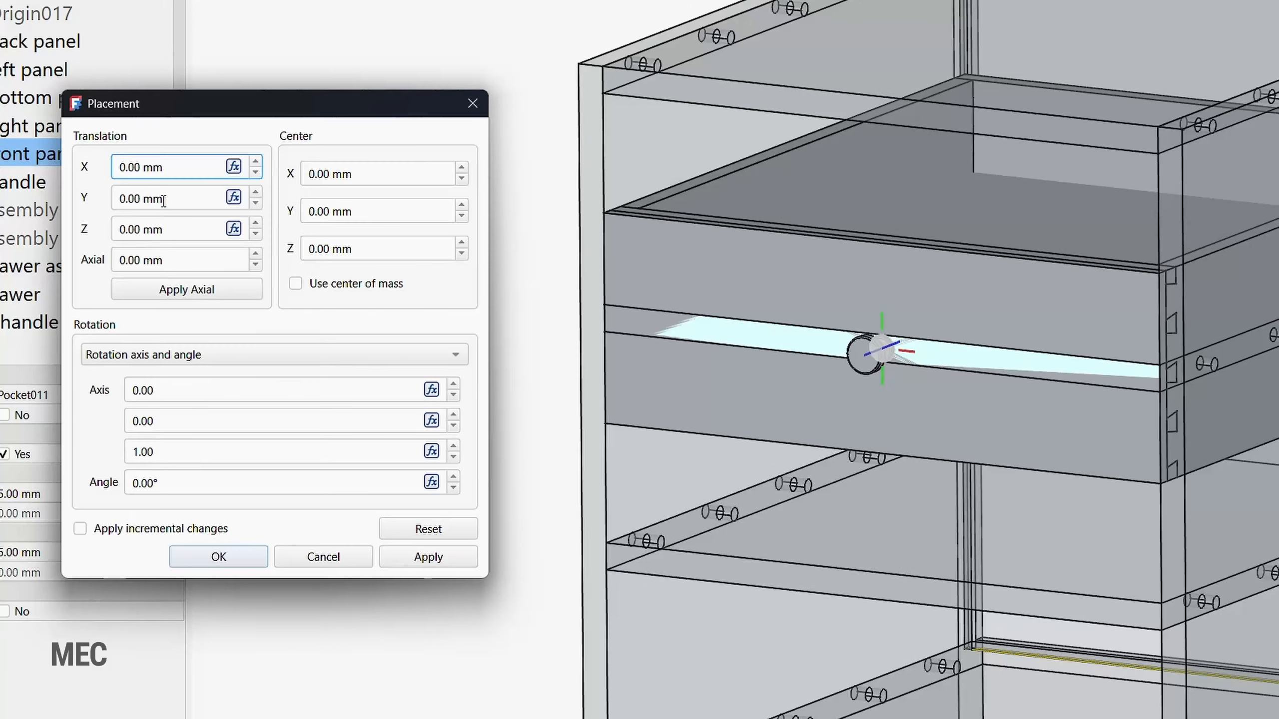
{"action": "left_click", "coordinate": [164, 201]}
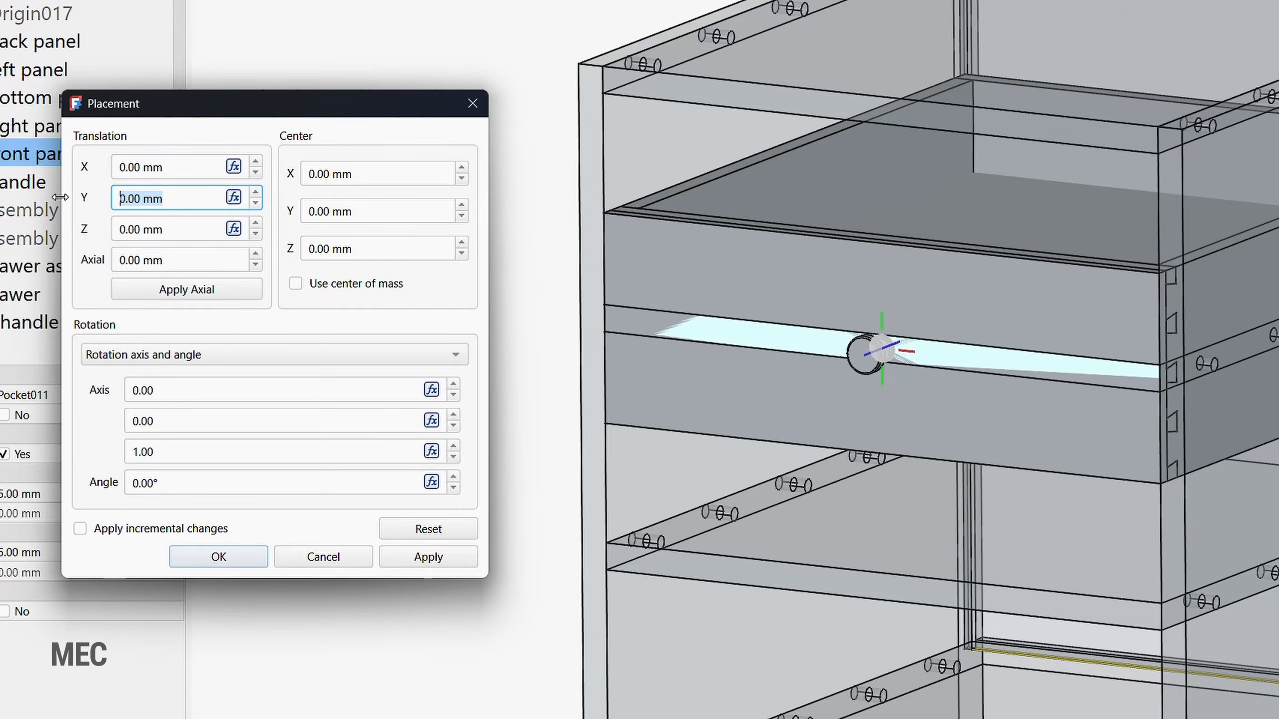
{"action": "type", "text": "78"}
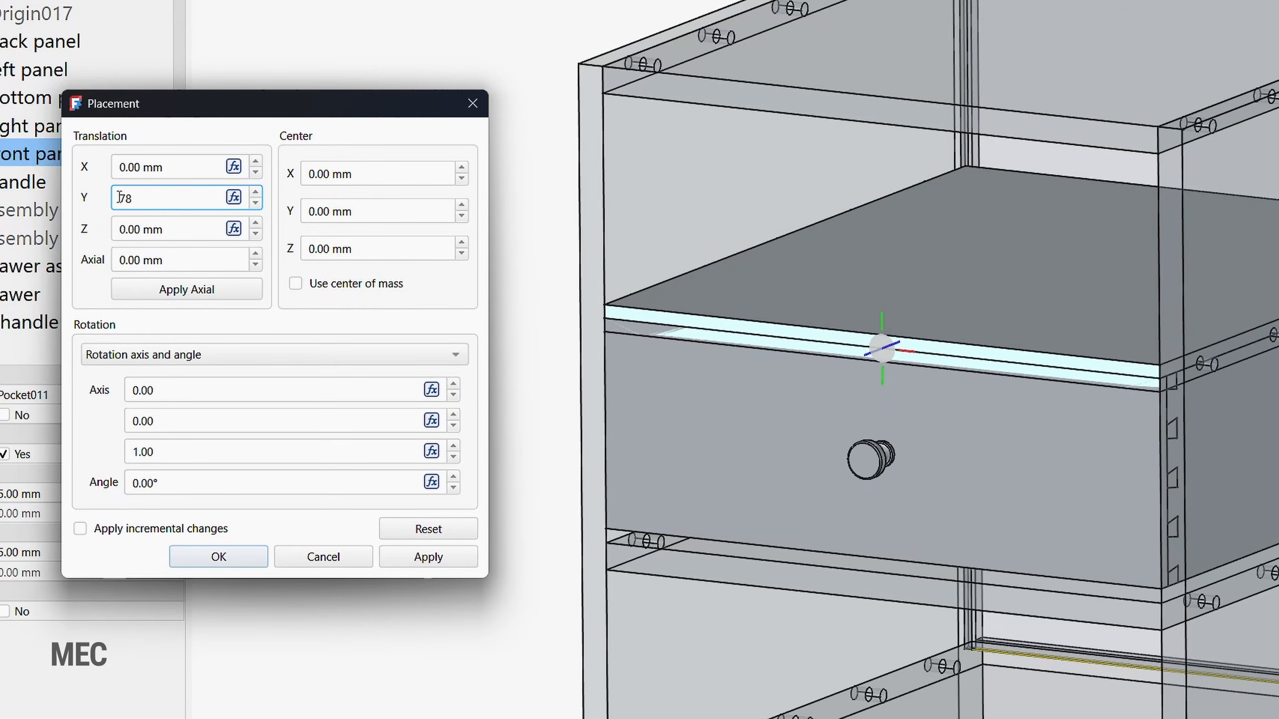
{"action": "type", "text": "-"}
{"action": "left_click", "coordinate": [153, 199]}
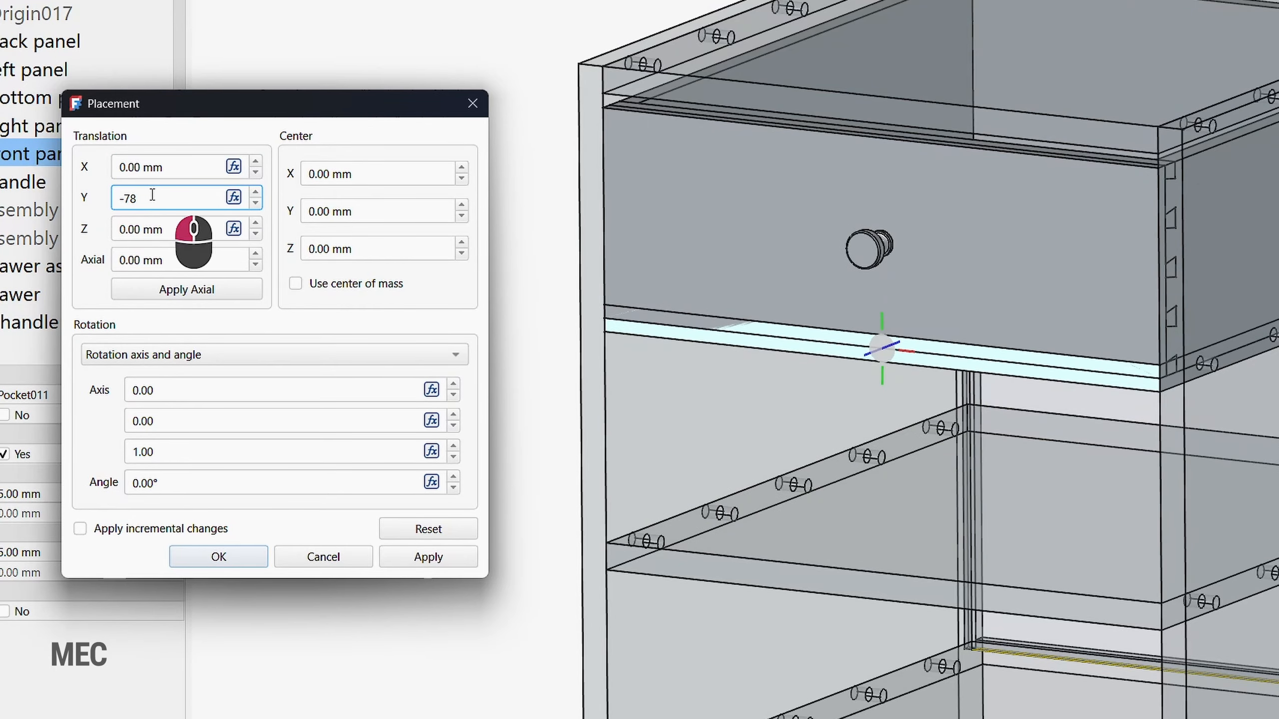
{"action": "type", "text": "10"}
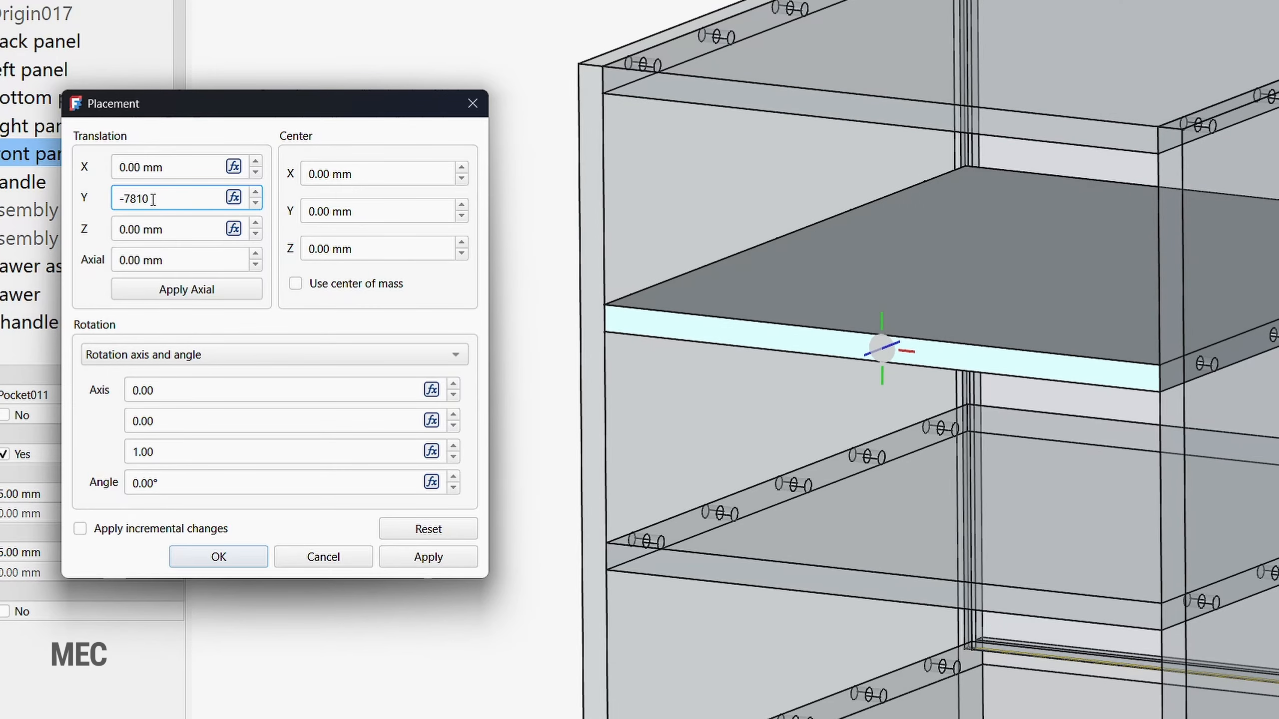
{"action": "key", "text": "Left"}
{"action": "key", "text": "Left"}
{"action": "type", "text": "-"}
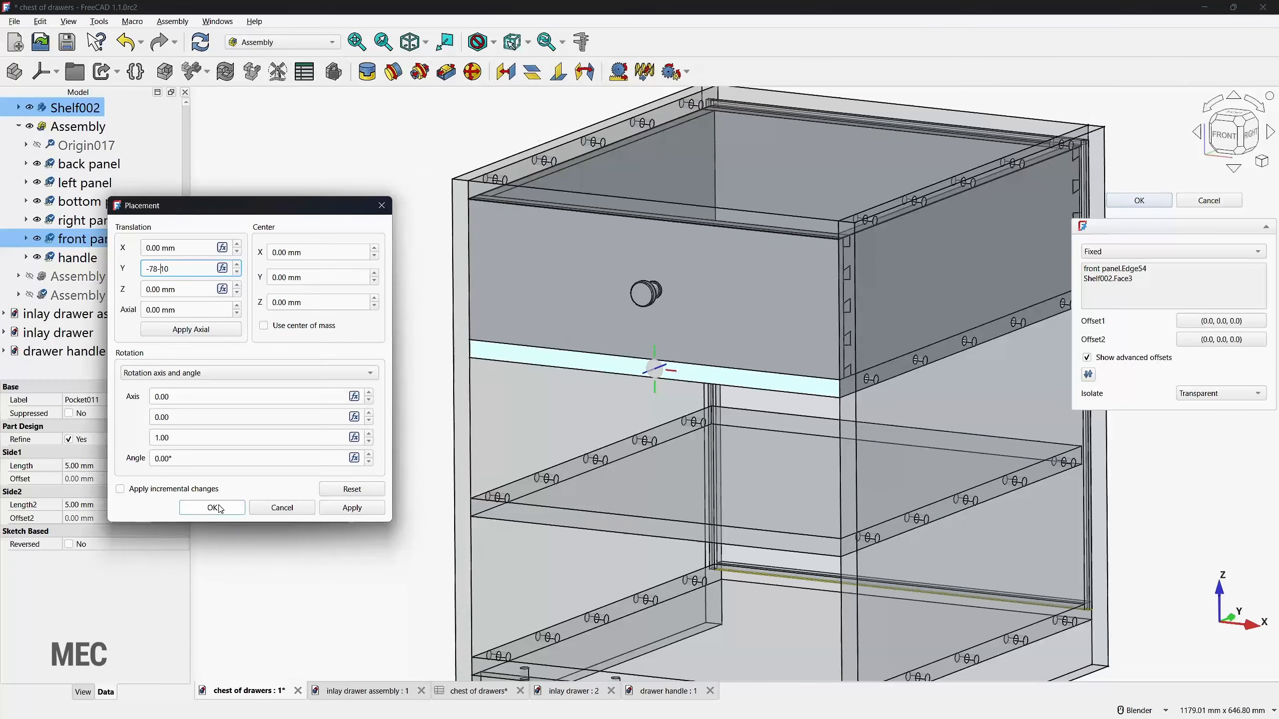
{"action": "left_click", "coordinate": [218, 557]}
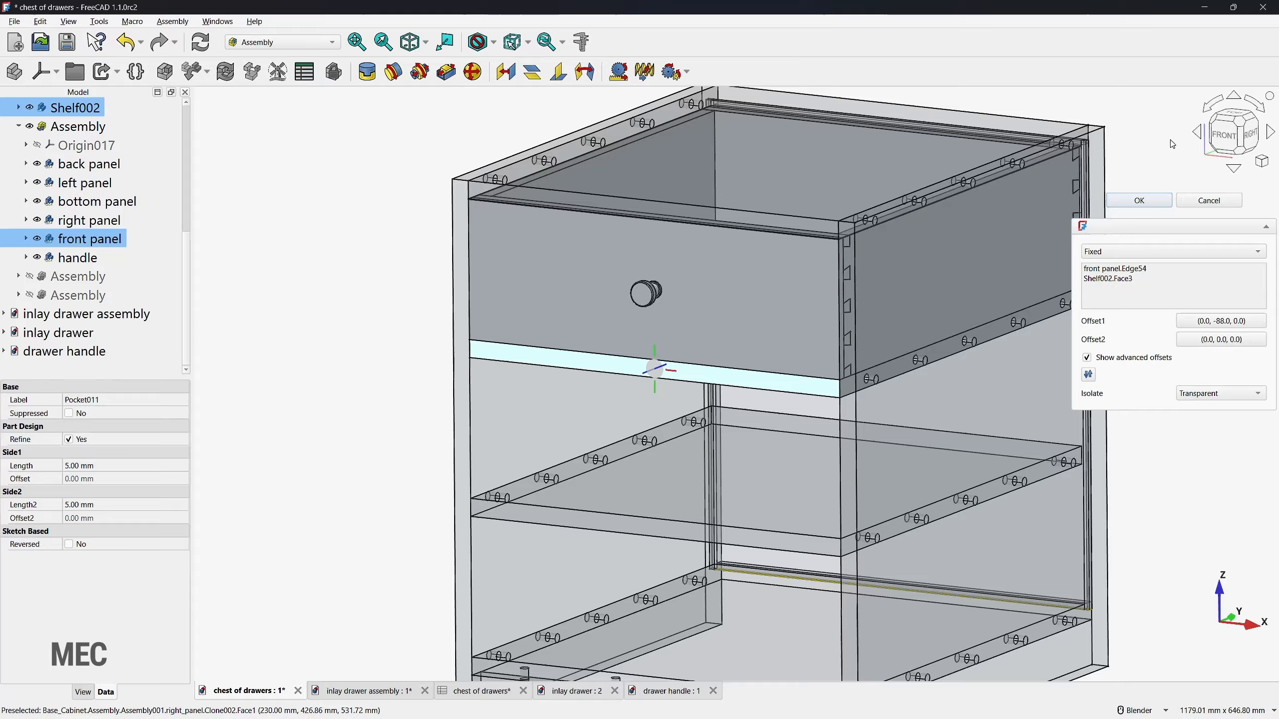
Step: Check the top drawer's fit in its opening from the front and accept the Fixed joint
{"action": "left_click", "coordinate": [1227, 135]}
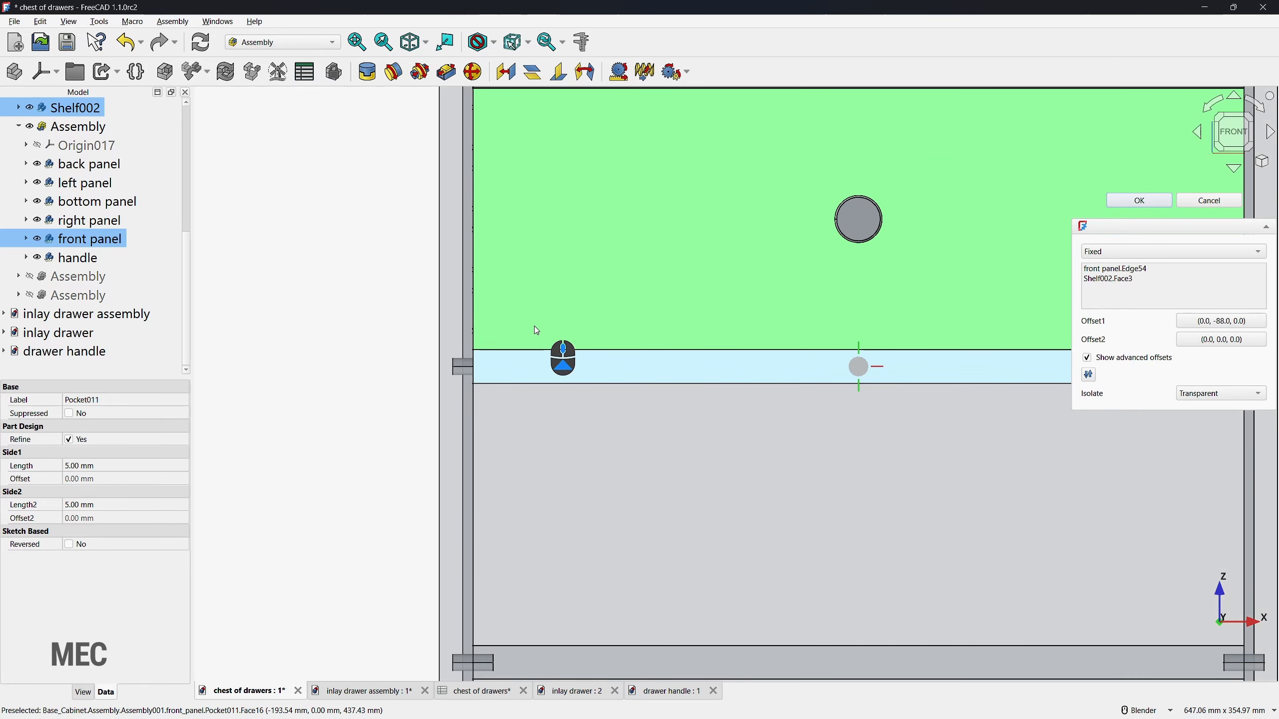
{"action": "scroll", "coordinate": [533, 326], "scroll_direction": "up", "scroll_amount": 1}
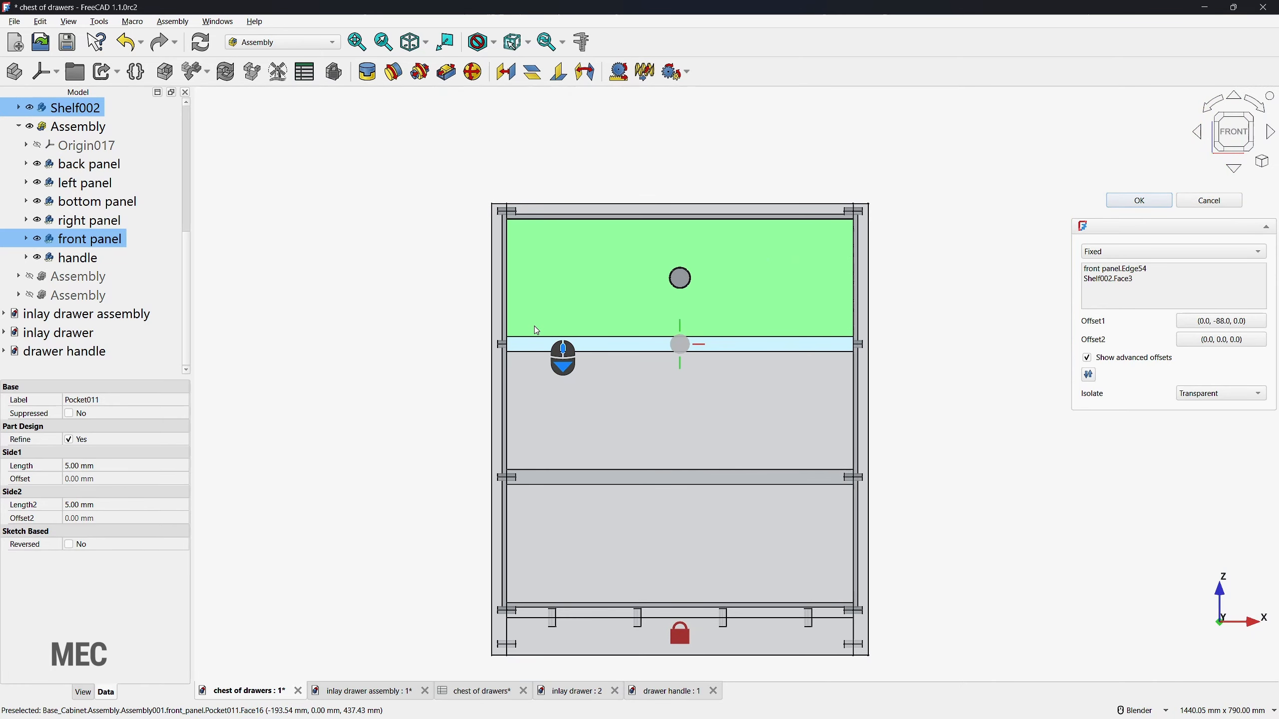
{"action": "left_click", "coordinate": [1139, 201]}
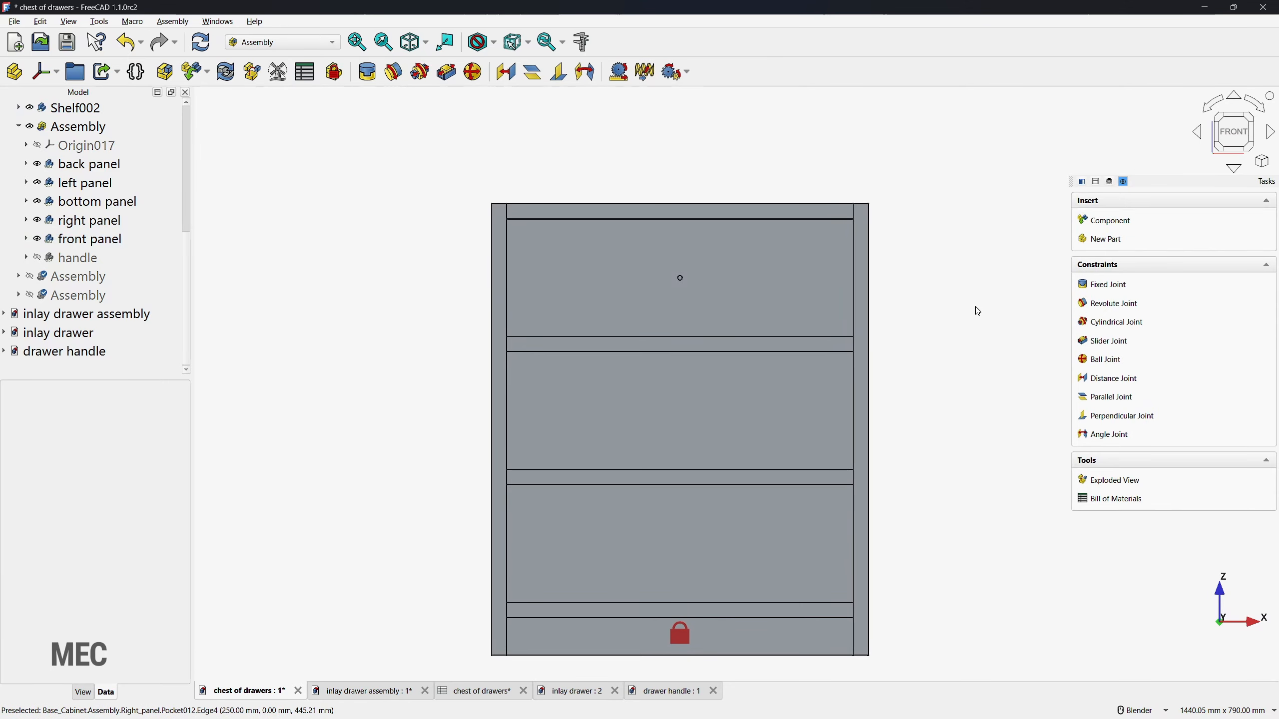
Step: Collapse the top drawer's assembly in the model tree and show the other drawer assemblies again
{"action": "scroll", "coordinate": [1002, 361], "scroll_direction": "up", "scroll_amount": 2}
{"action": "key", "text": "0"}
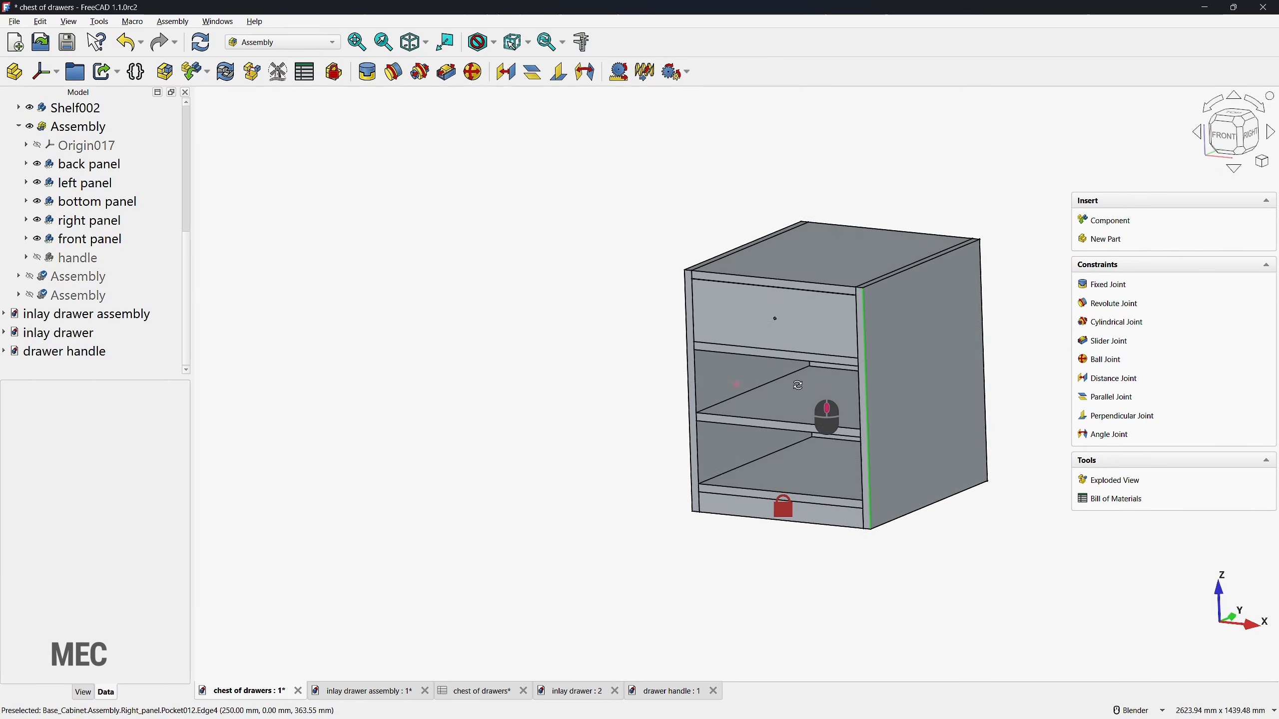
{"action": "left_click", "coordinate": [18, 126]}
{"action": "left_click", "coordinate": [29, 276]}
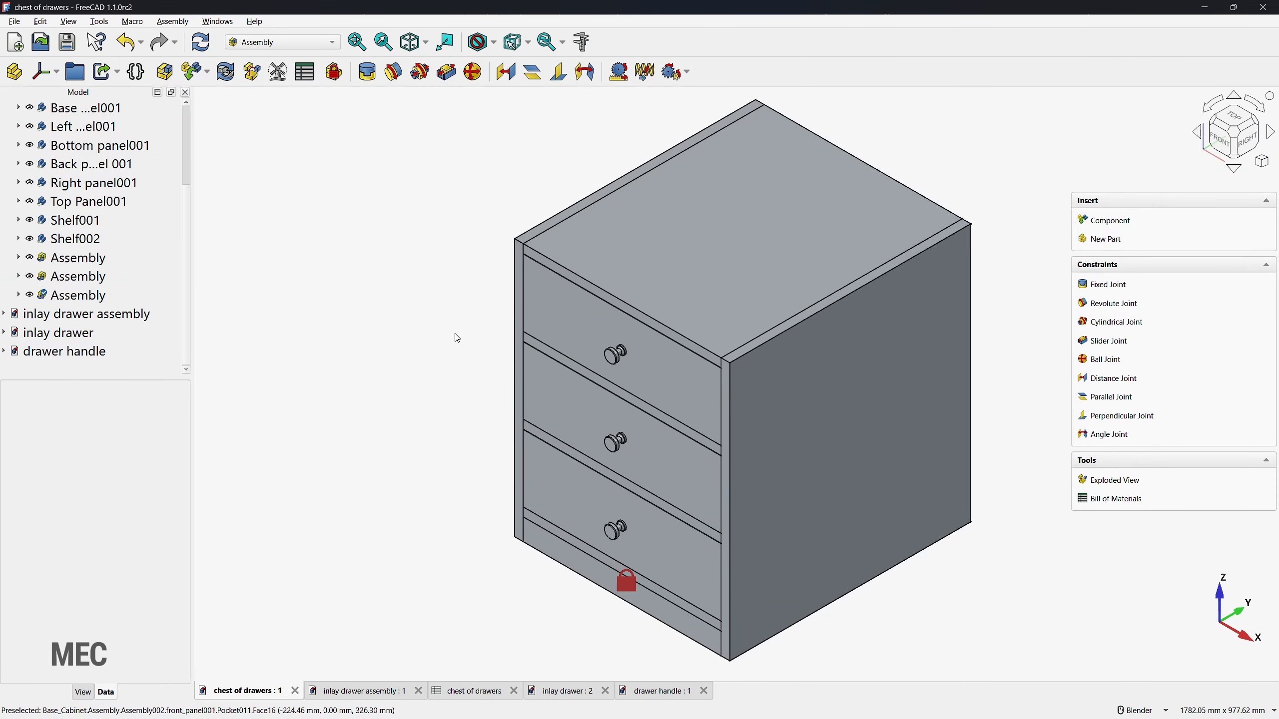
{"action": "scroll", "coordinate": [457, 338], "scroll_direction": "down", "scroll_amount": 2}
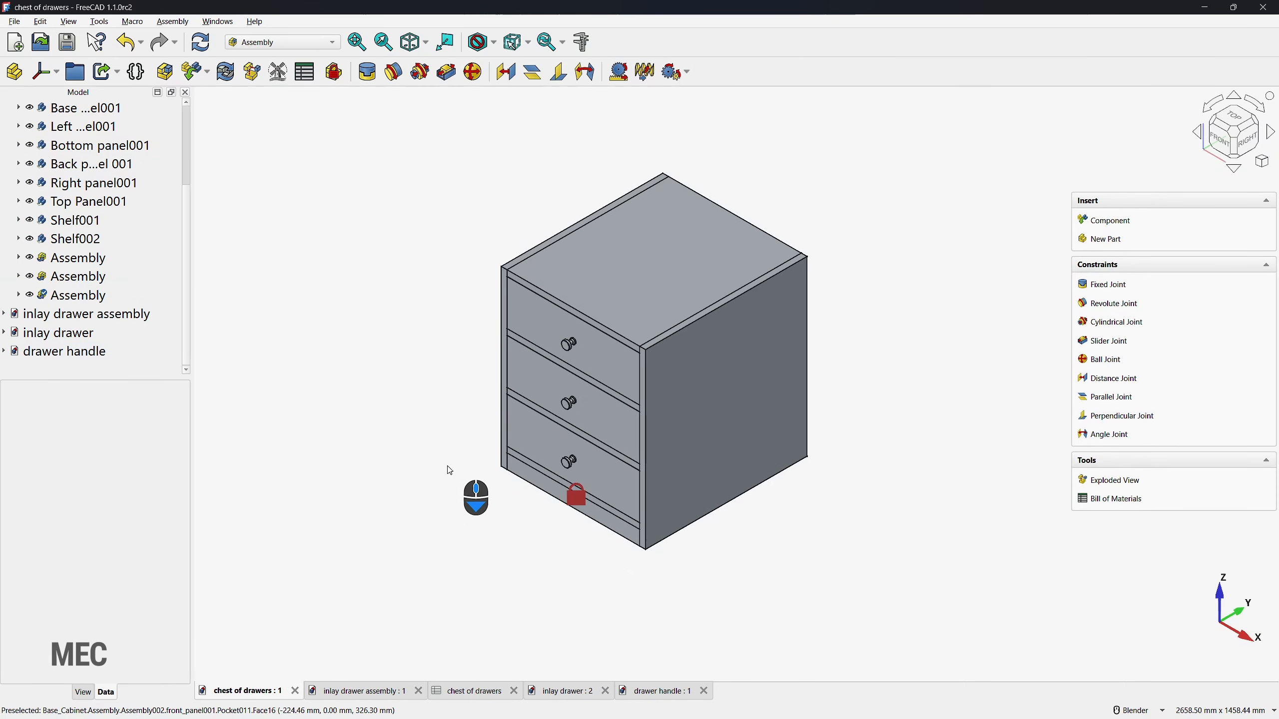
Step: Create an exploded view with the top drawer pulled partly forward along Y and the middle drawer pulled out about 210 mm
{"action": "left_click", "coordinate": [1110, 486]}
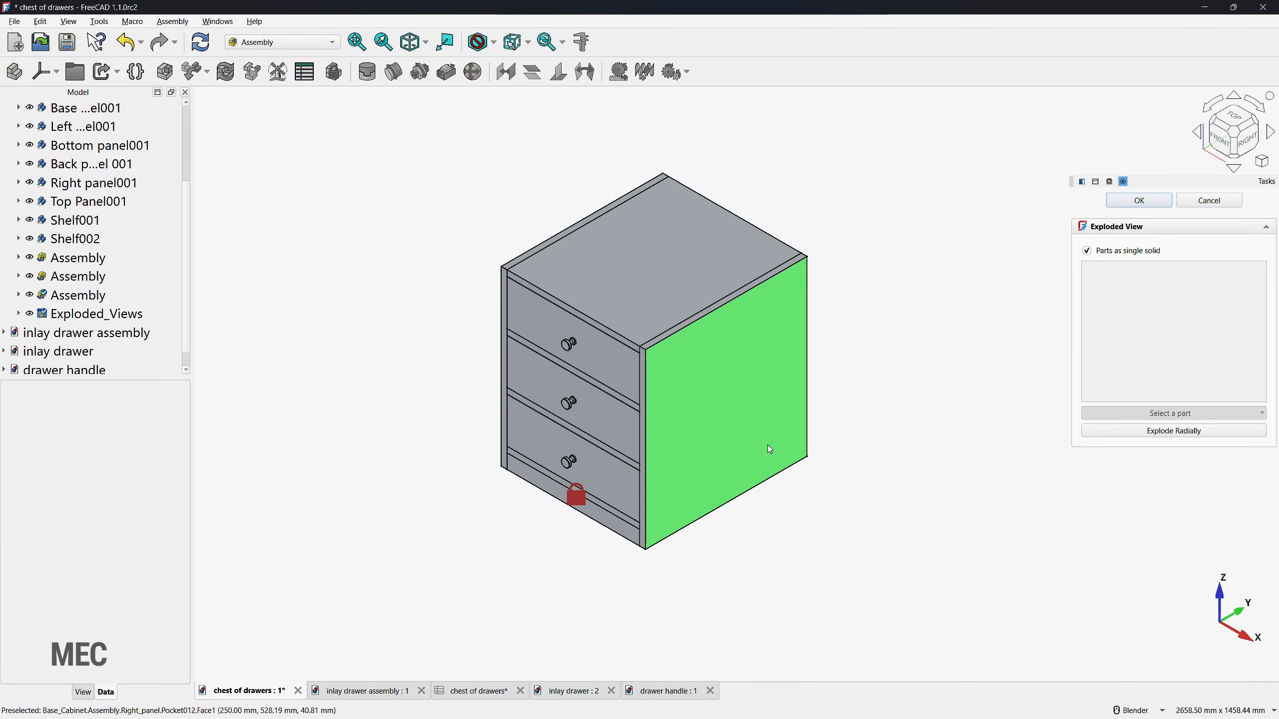
{"action": "left_click", "coordinate": [78, 258]}
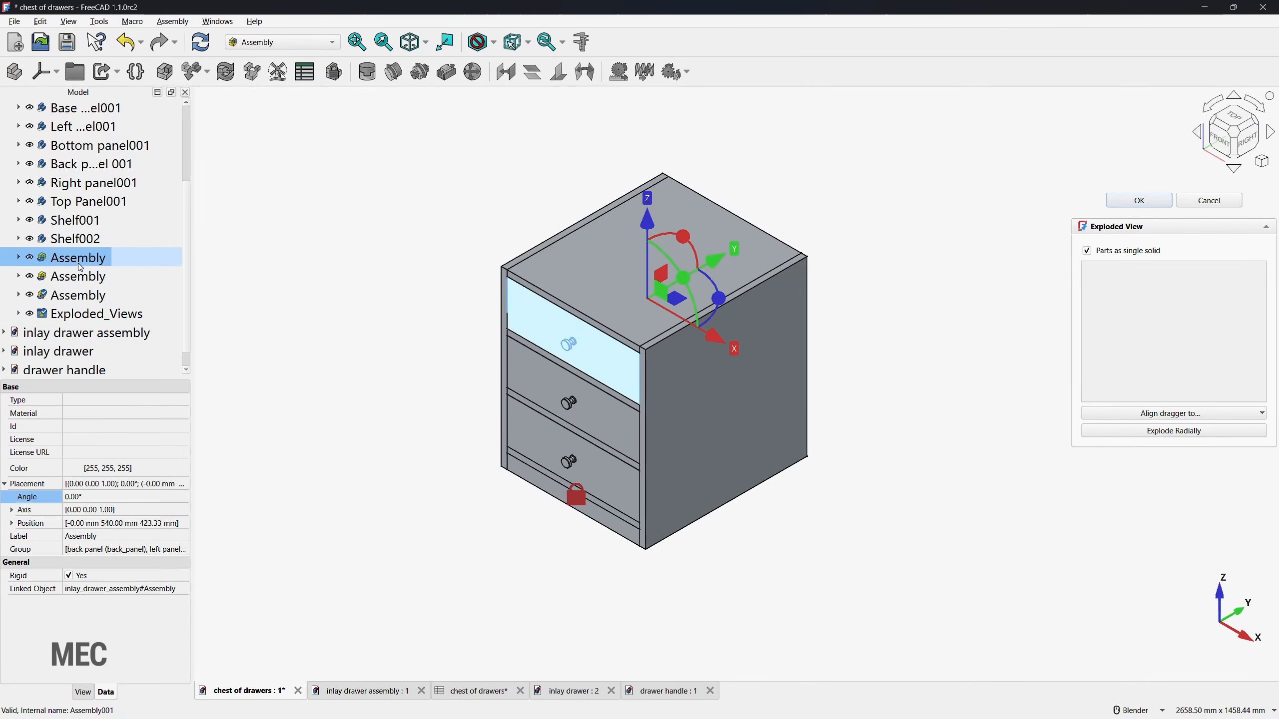
{"action": "left_click_drag", "start_coordinate": [690, 267], "coordinate": [660, 284]}
{"action": "left_click", "coordinate": [78, 276]}
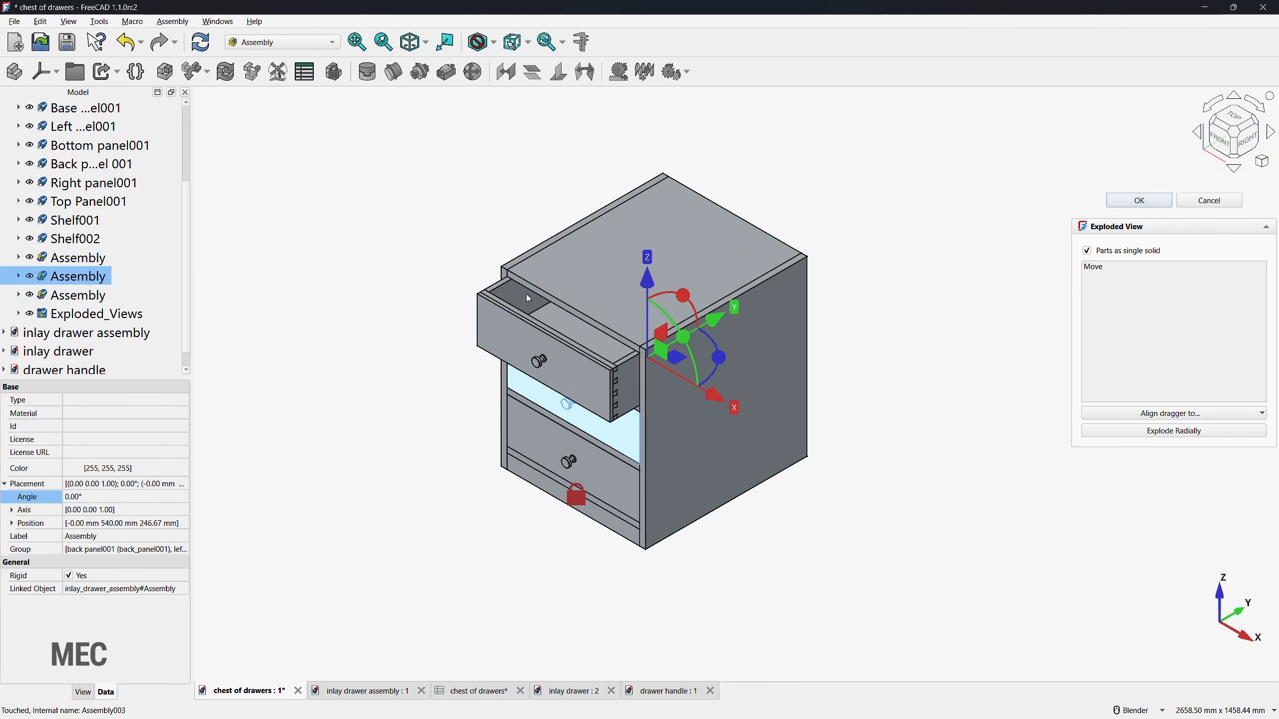
{"action": "left_click_drag", "start_coordinate": [722, 323], "coordinate": [664, 351]}
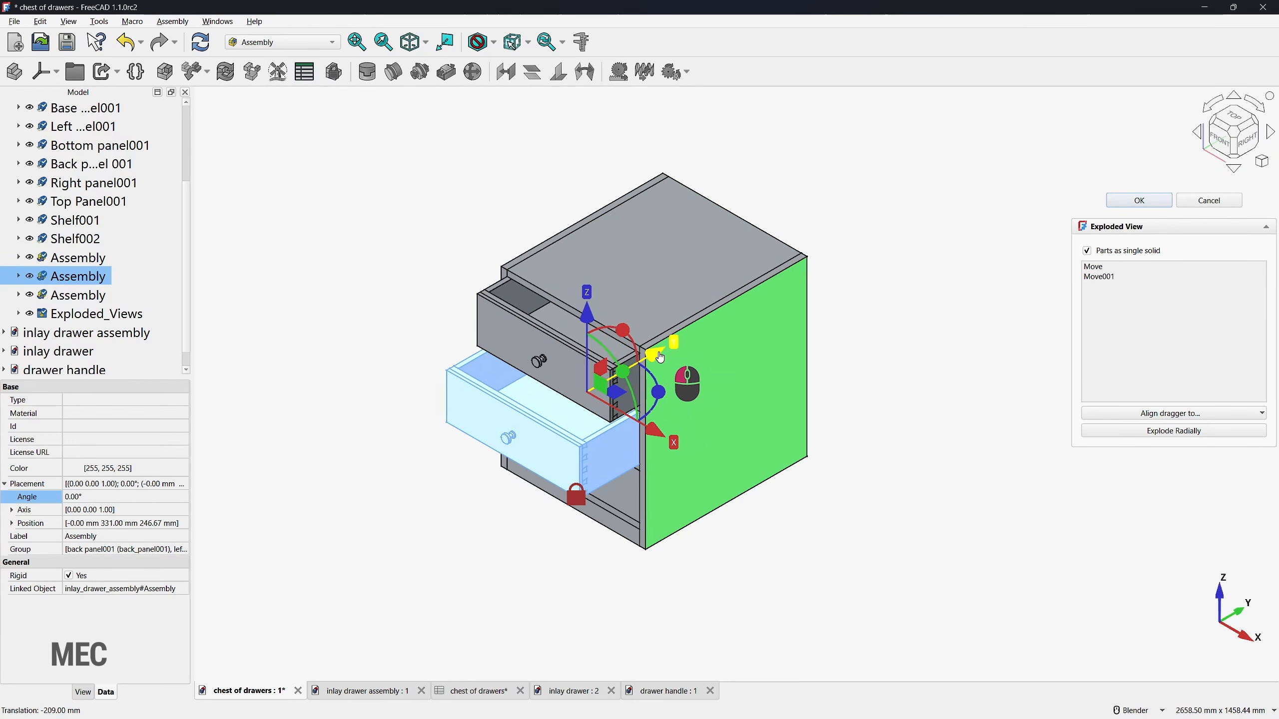
Step: Pull the bottom drawer assembly about 354 mm forward along Y and accept the exploded view
{"action": "left_click", "coordinate": [67, 300]}
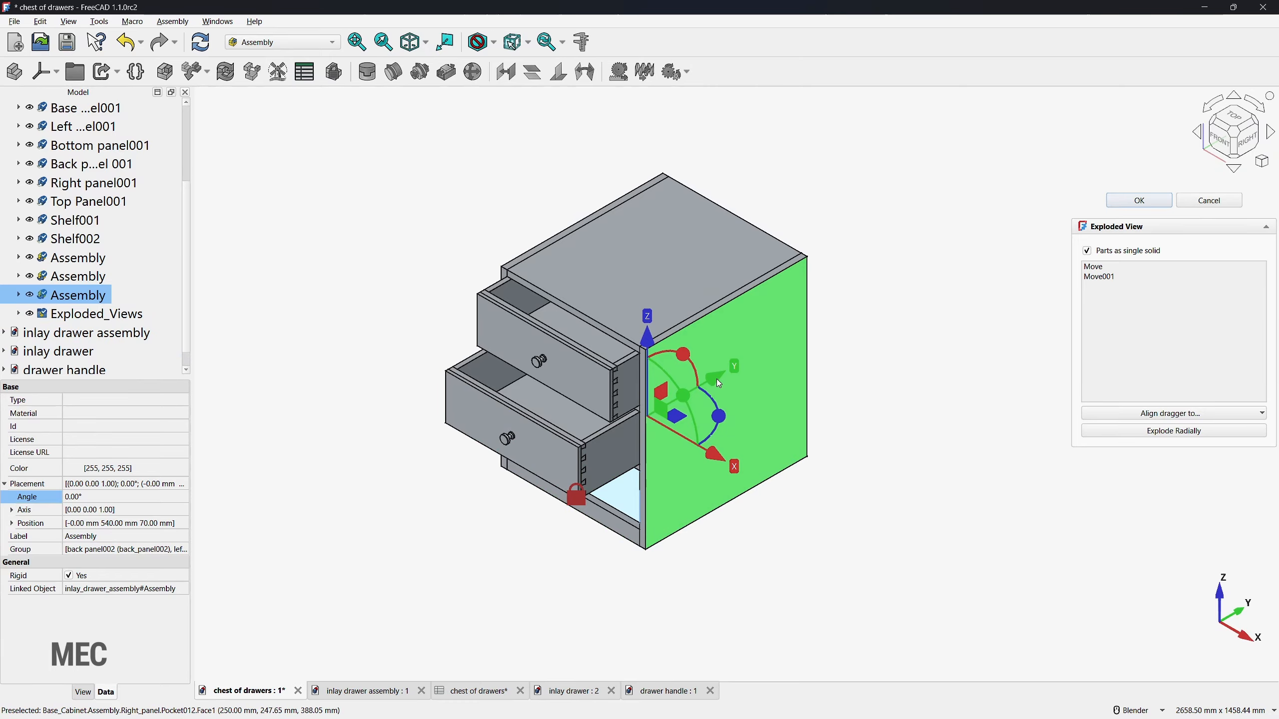
{"action": "left_click_drag", "start_coordinate": [719, 383], "coordinate": [616, 439]}
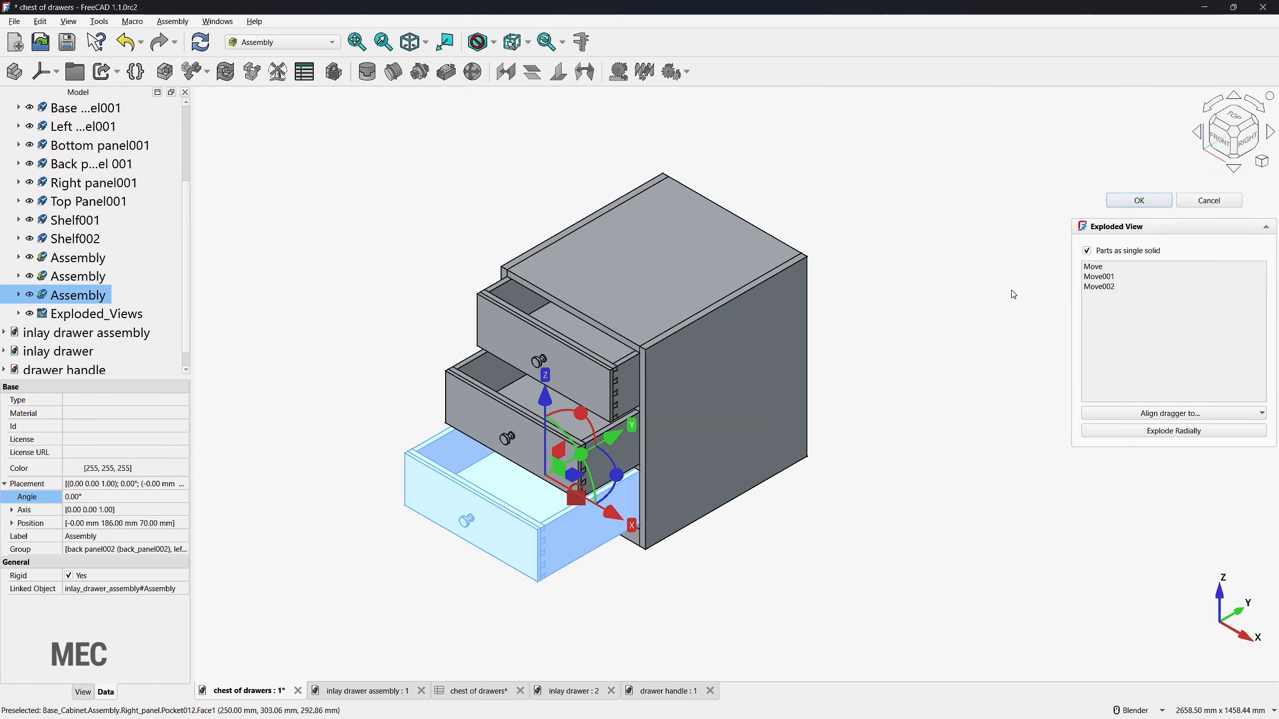
{"action": "left_click", "coordinate": [1141, 201]}
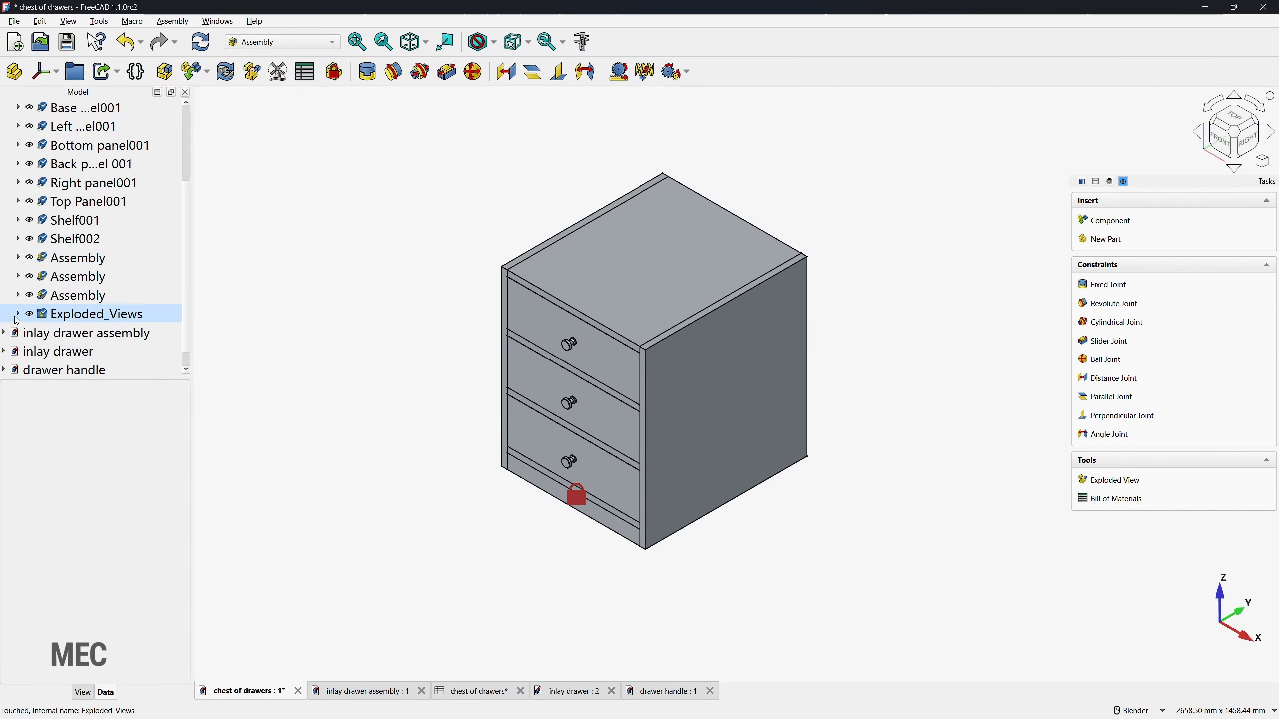
Step: Expand the Exploded_Views group and reopen Exploded_View to inspect the cabinet with its drawers pulled out
{"action": "left_click", "coordinate": [63, 321]}
{"action": "left_click", "coordinate": [18, 314]}
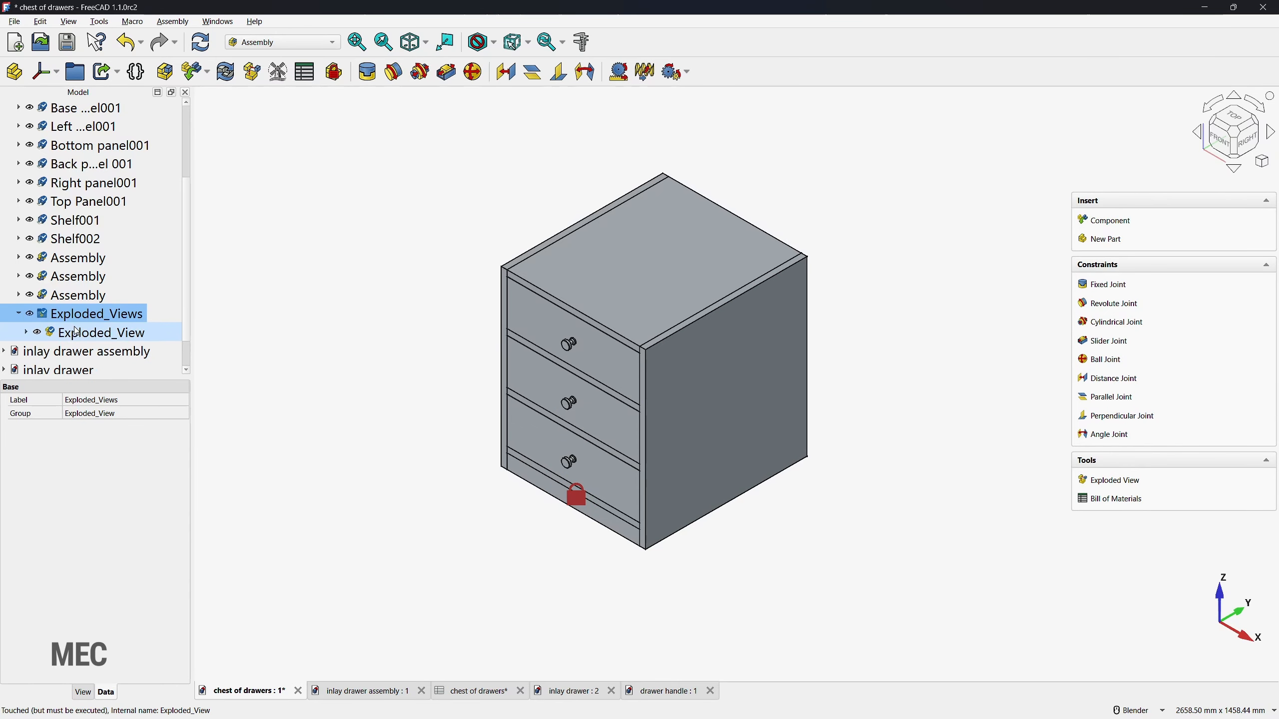
{"action": "double_click", "coordinate": [85, 334]}
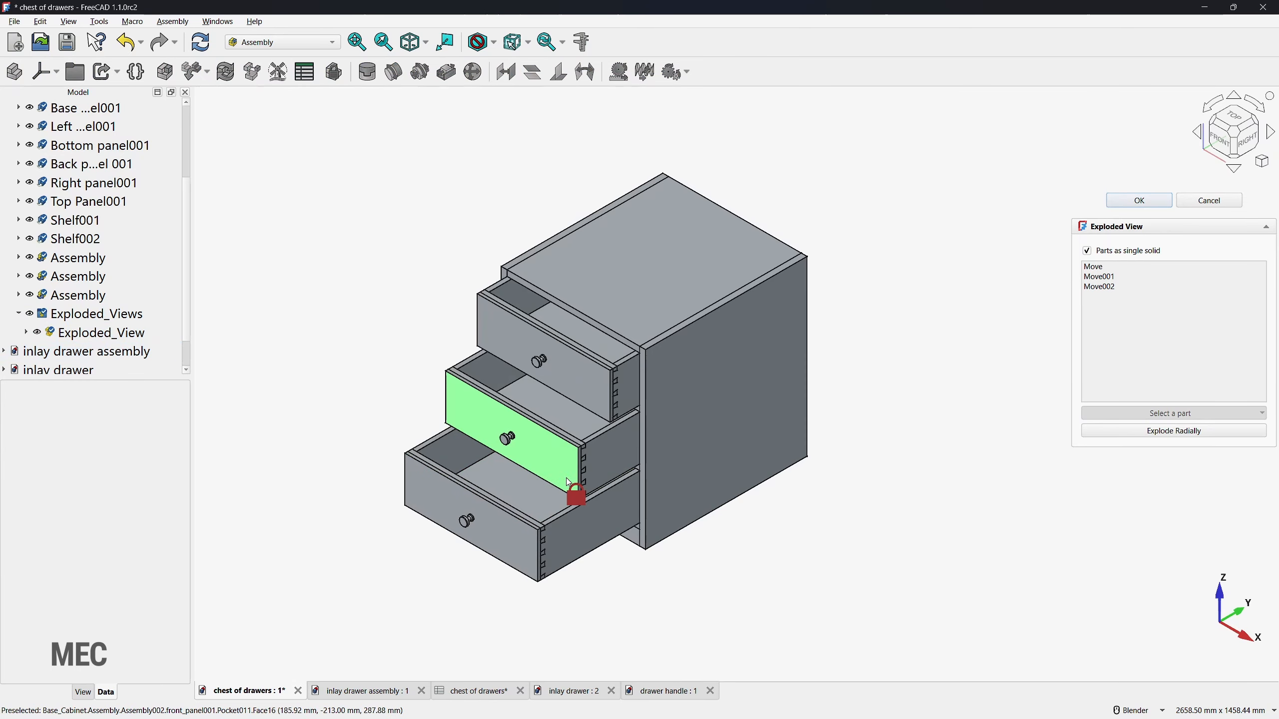
{"action": "scroll", "coordinate": [267, 465], "scroll_direction": "up", "scroll_amount": 2}
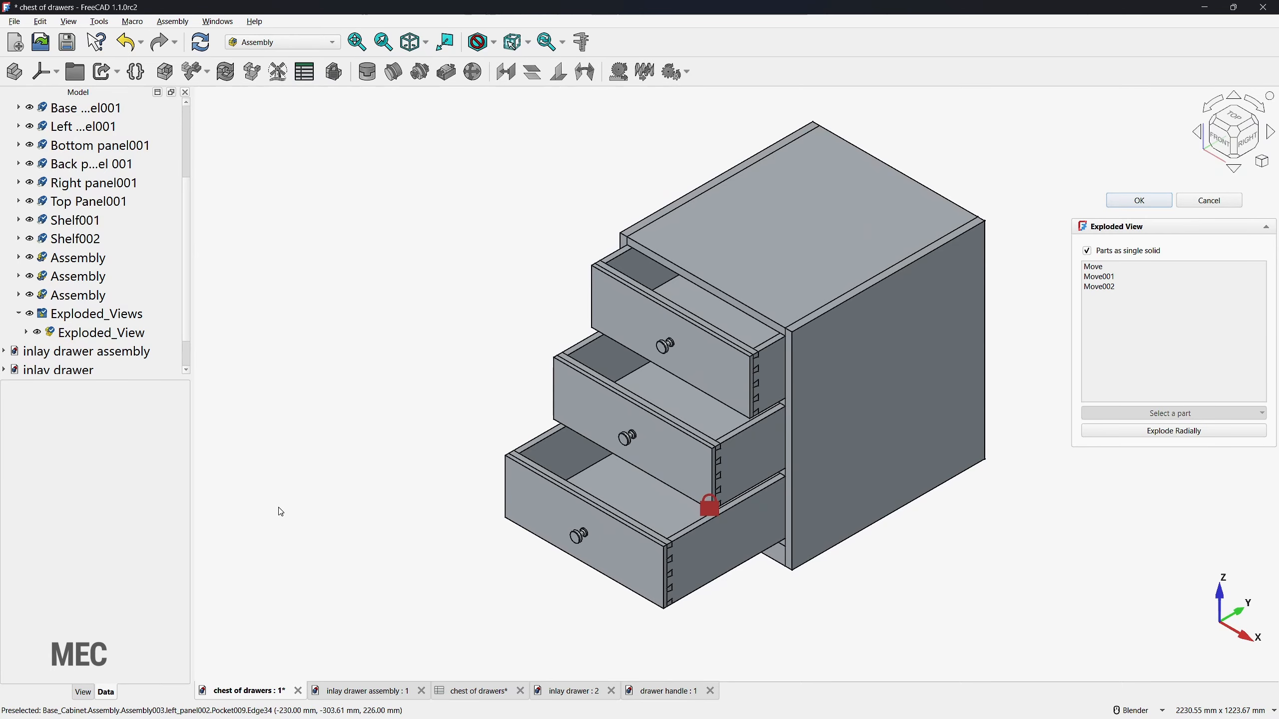